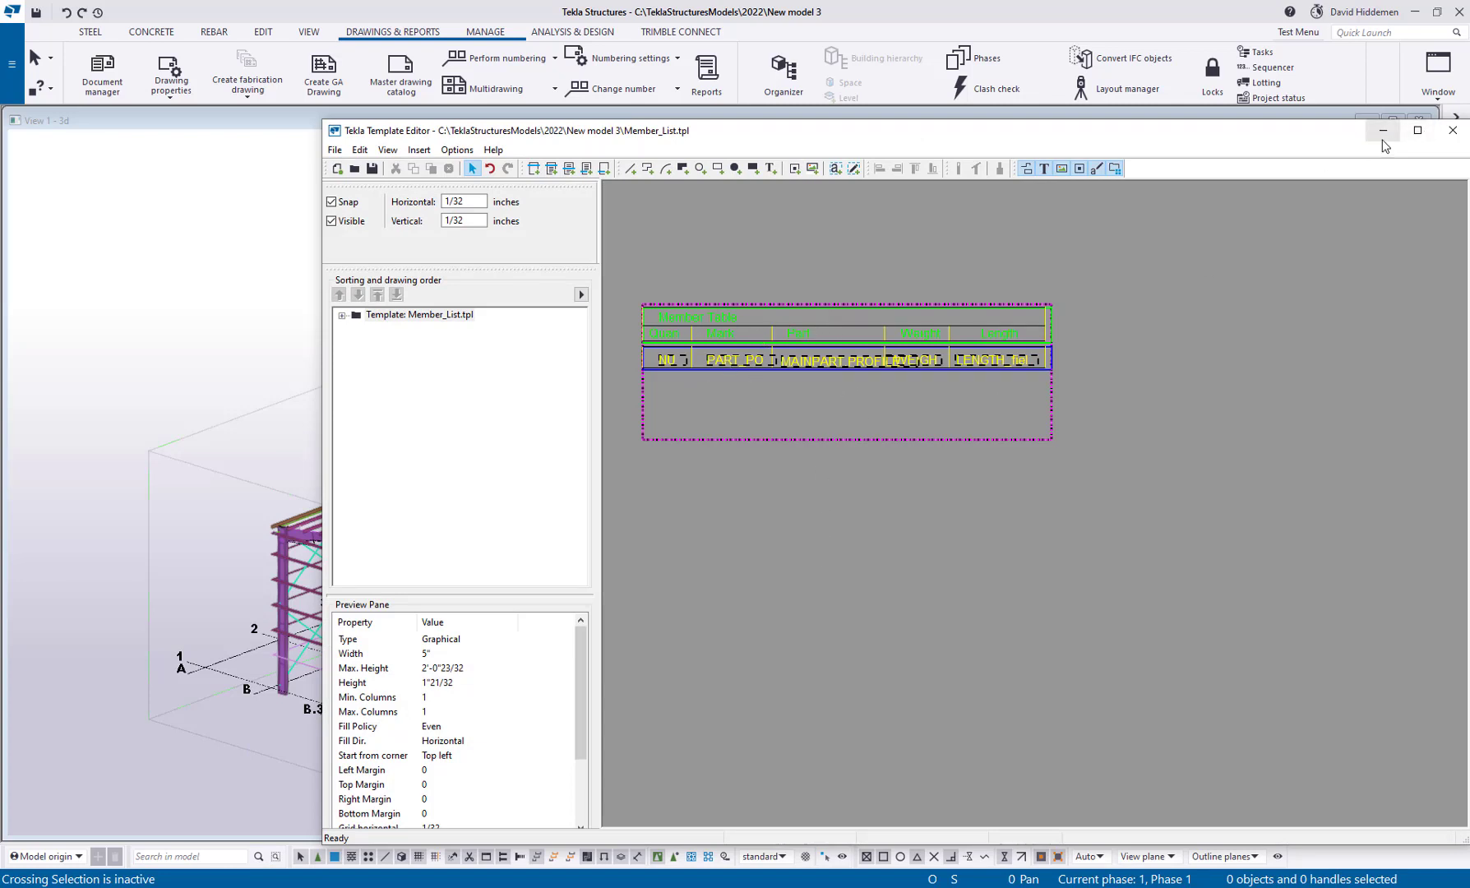
Minimize the Template Editor holding Member_List.tpl to bring back the 3D steel model view.
{"action": "left_click", "coordinate": [1452, 130]}
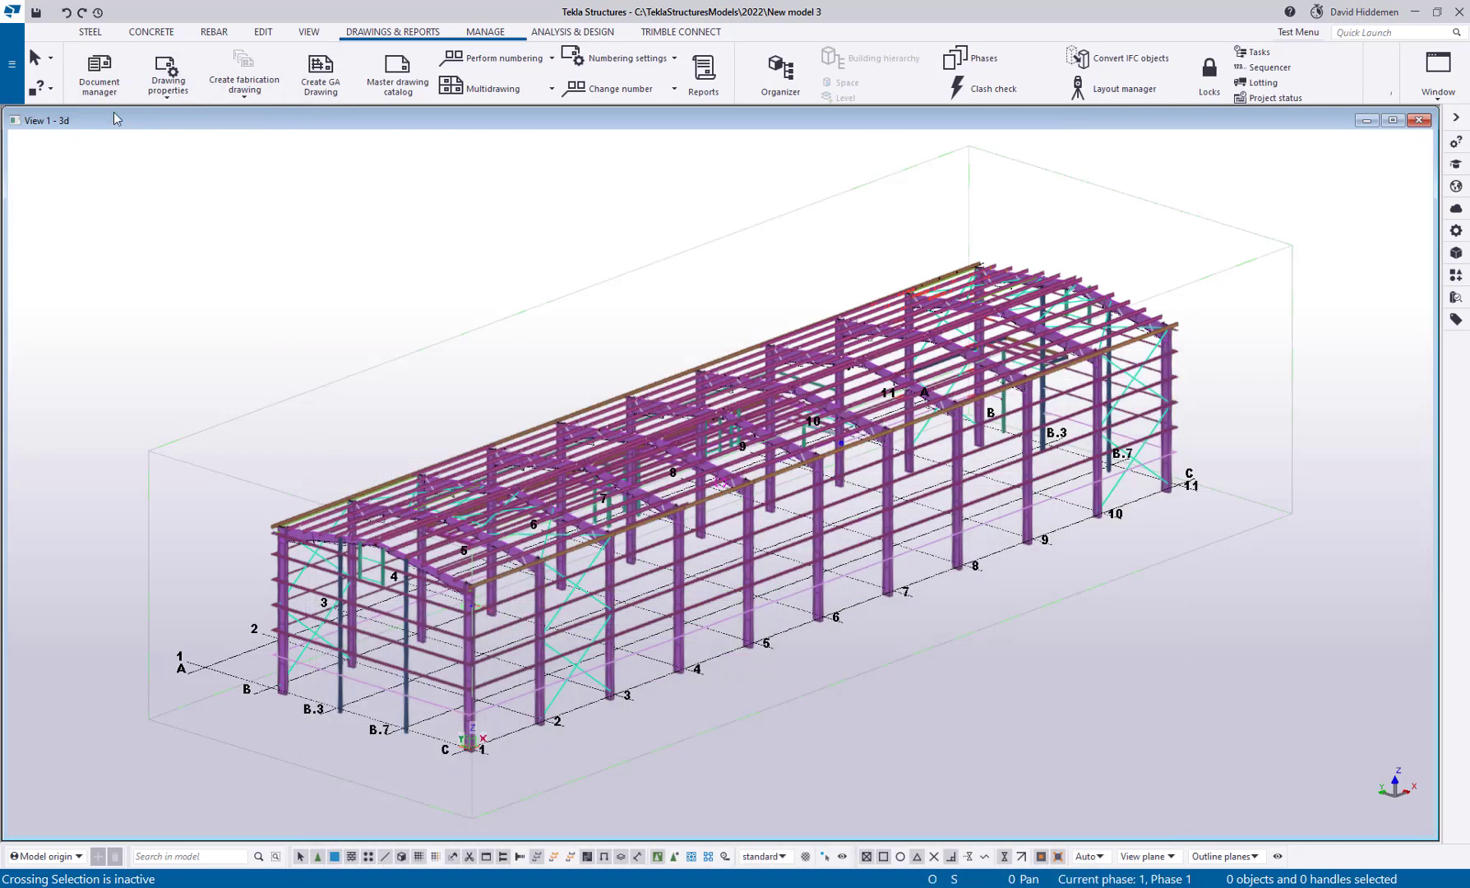
Open GA drawing S1 [8] from Document manager and maximize its window.
{"action": "left_click", "coordinate": [103, 74]}
{"action": "double_click", "coordinate": [717, 355]}
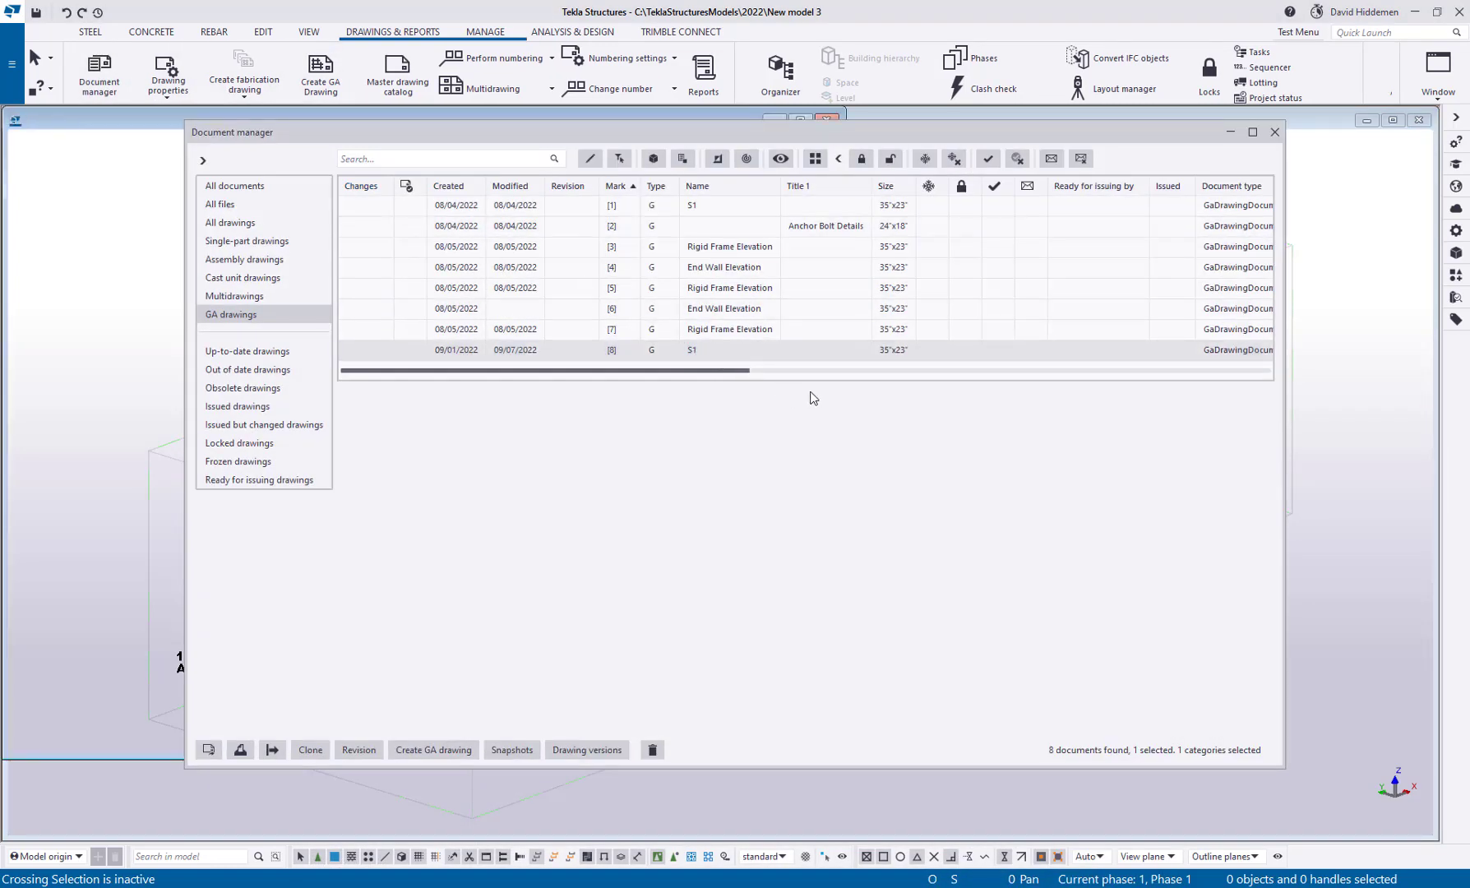
{"action": "left_click", "coordinate": [1231, 133]}
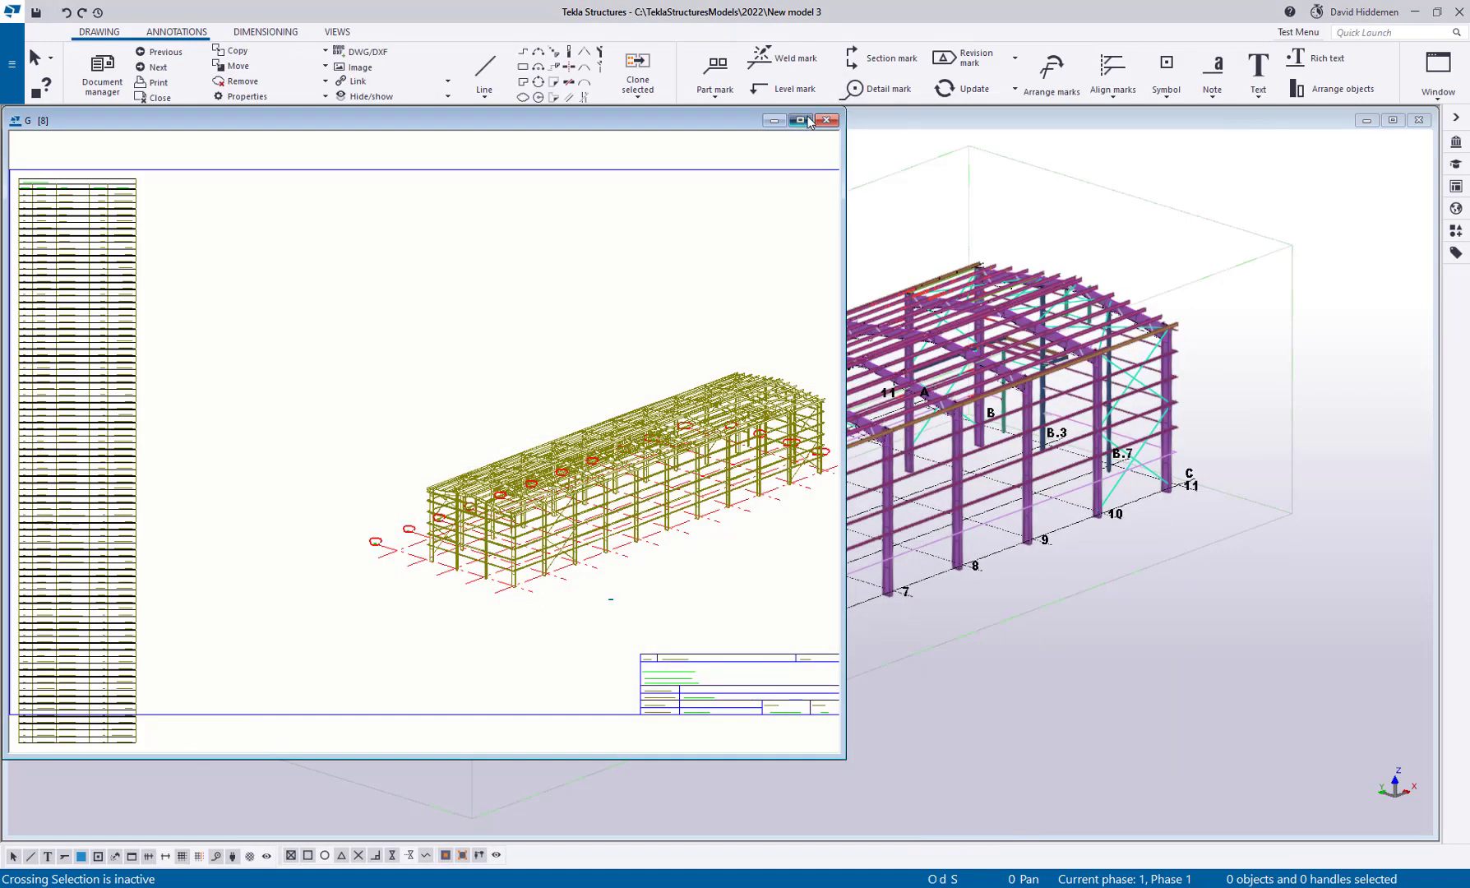
{"action": "left_click", "coordinate": [800, 120]}
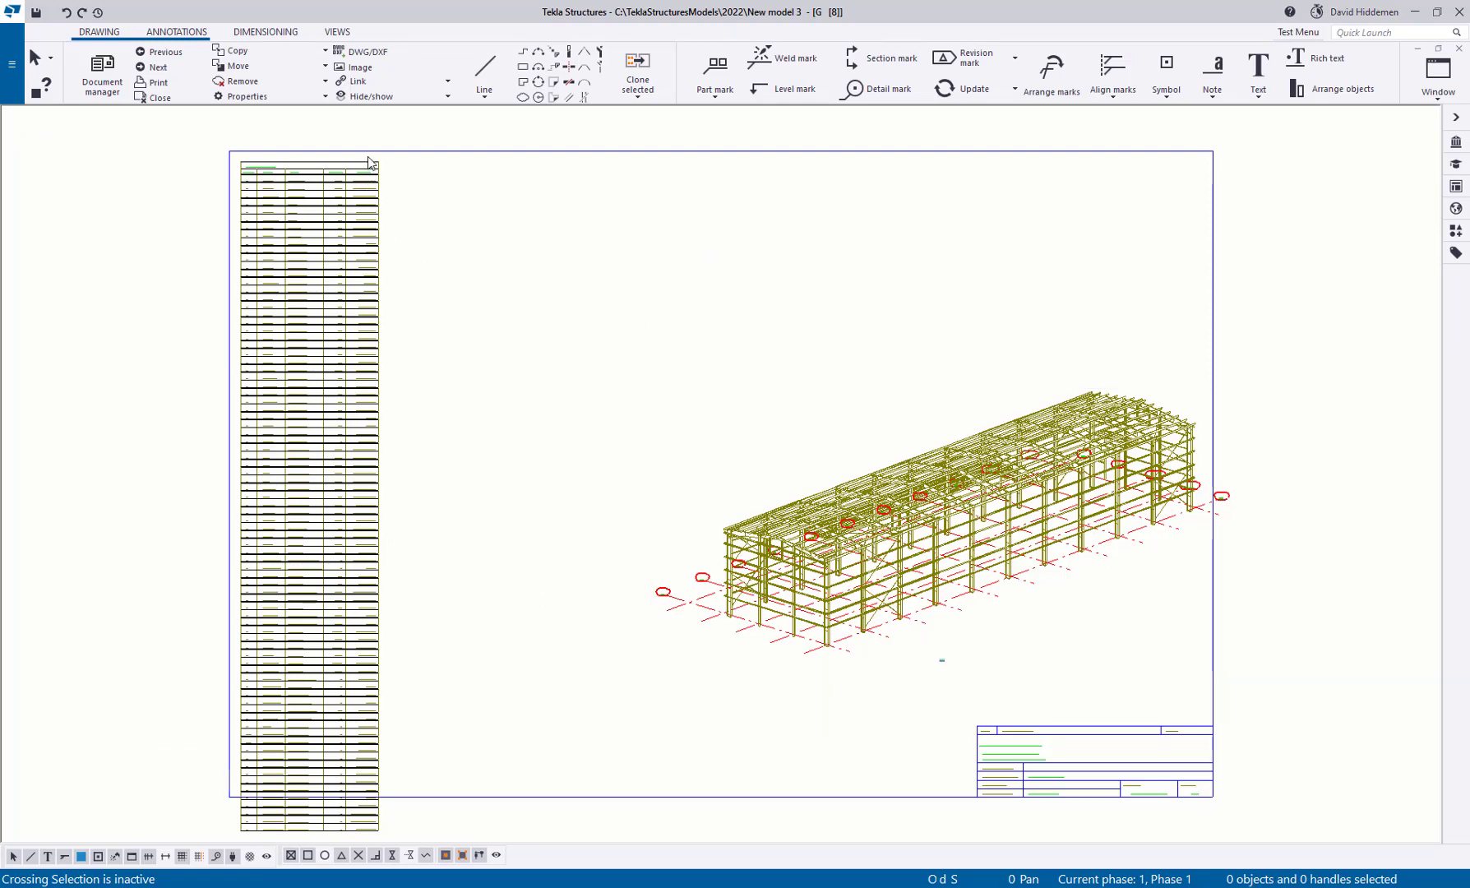
Scroll down the sheet to review the long member list table running below it.
{"action": "scroll", "coordinate": [410, 632], "scroll_direction": "down", "scroll_amount": 10}
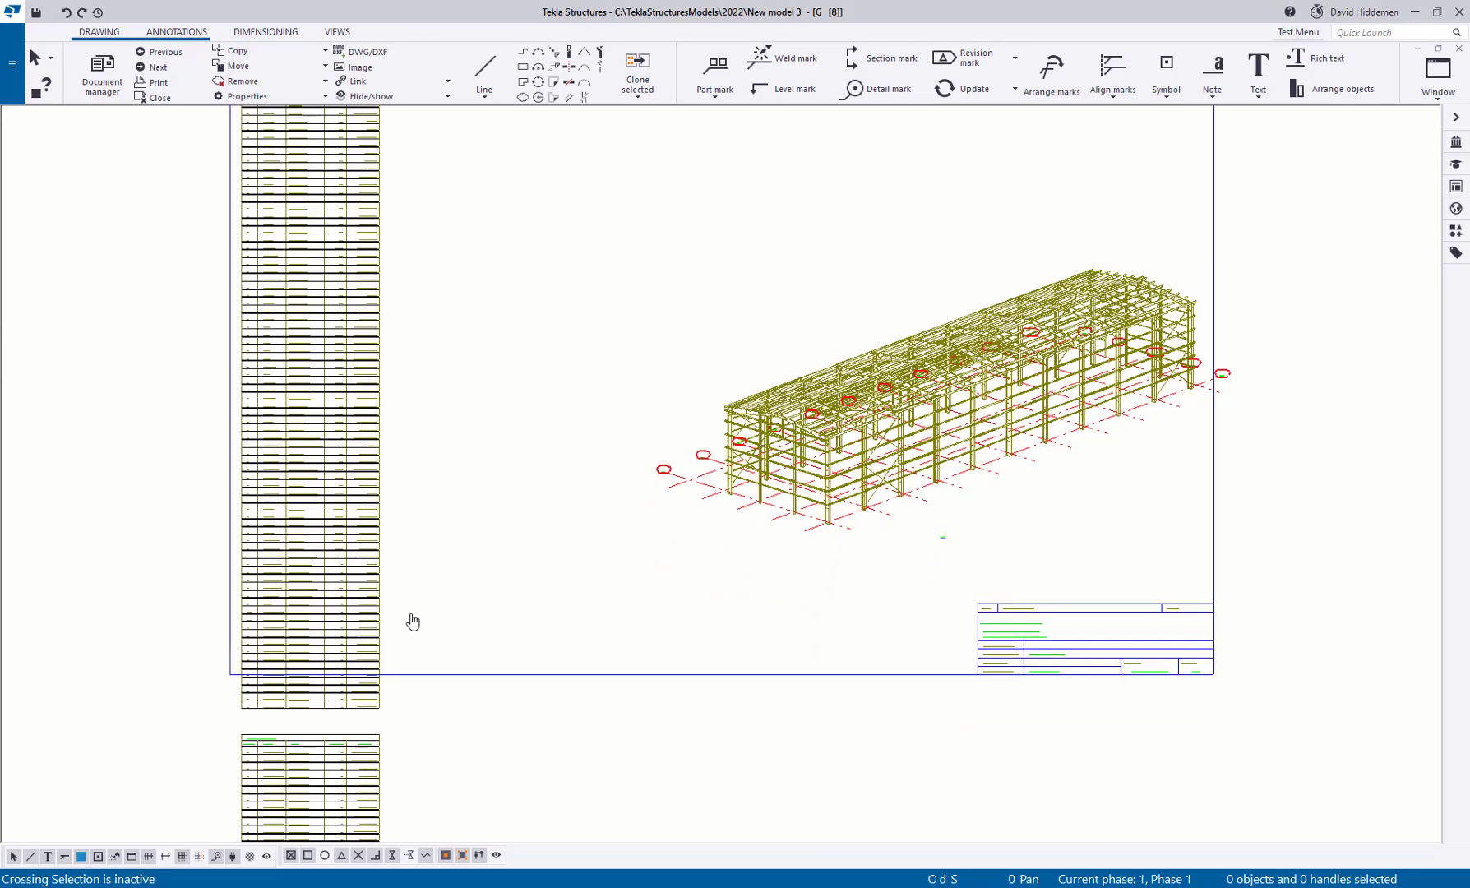
{"action": "scroll", "coordinate": [469, 634], "scroll_direction": "down", "scroll_amount": 10}
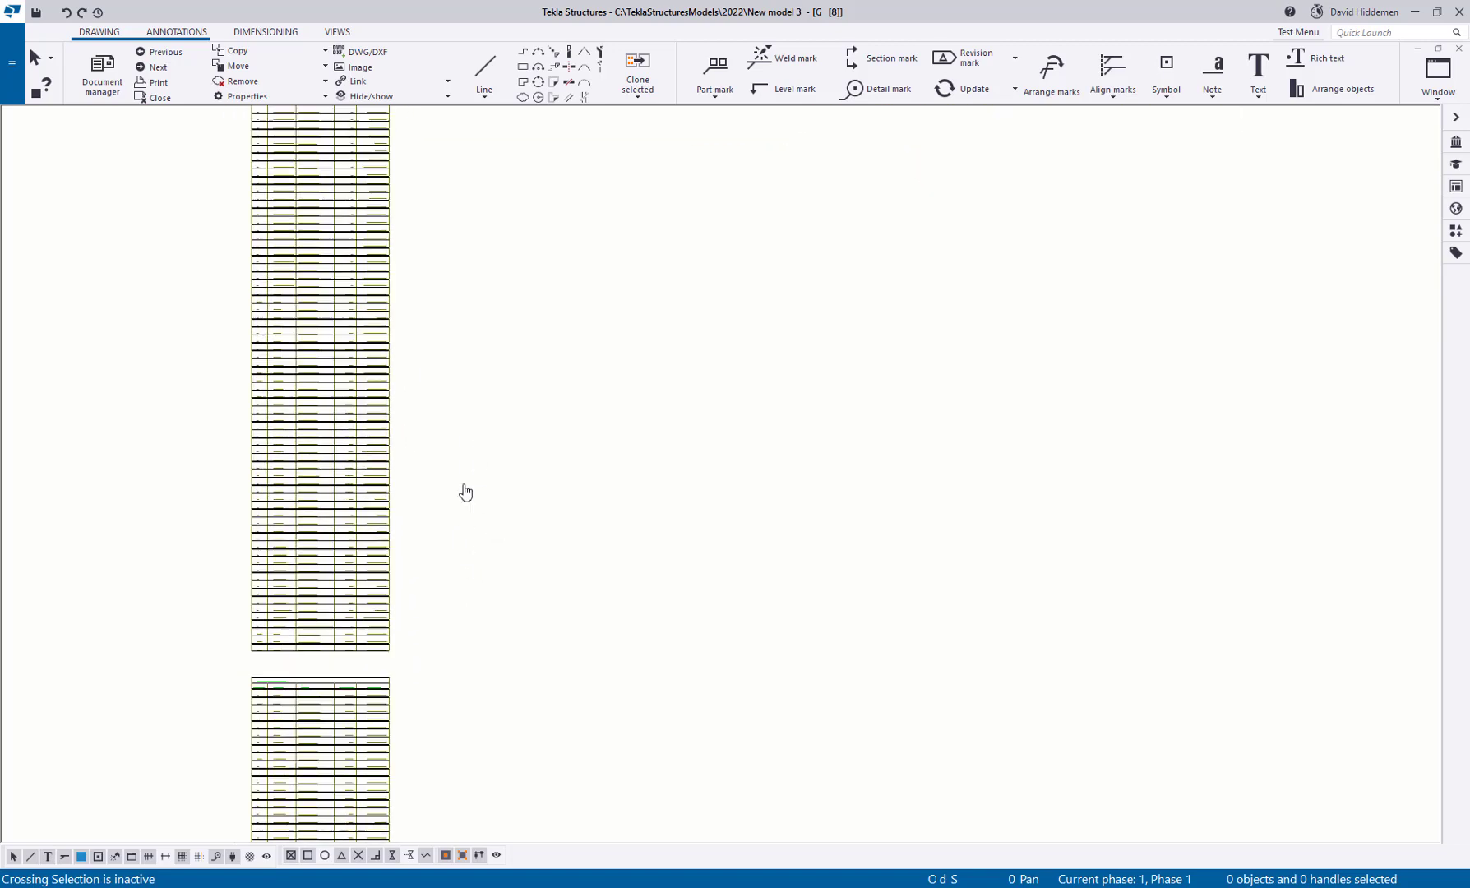
{"action": "scroll", "coordinate": [531, 420], "scroll_direction": "down", "scroll_amount": 6}
{"action": "scroll", "coordinate": [641, 576], "scroll_direction": "down", "scroll_amount": 2}
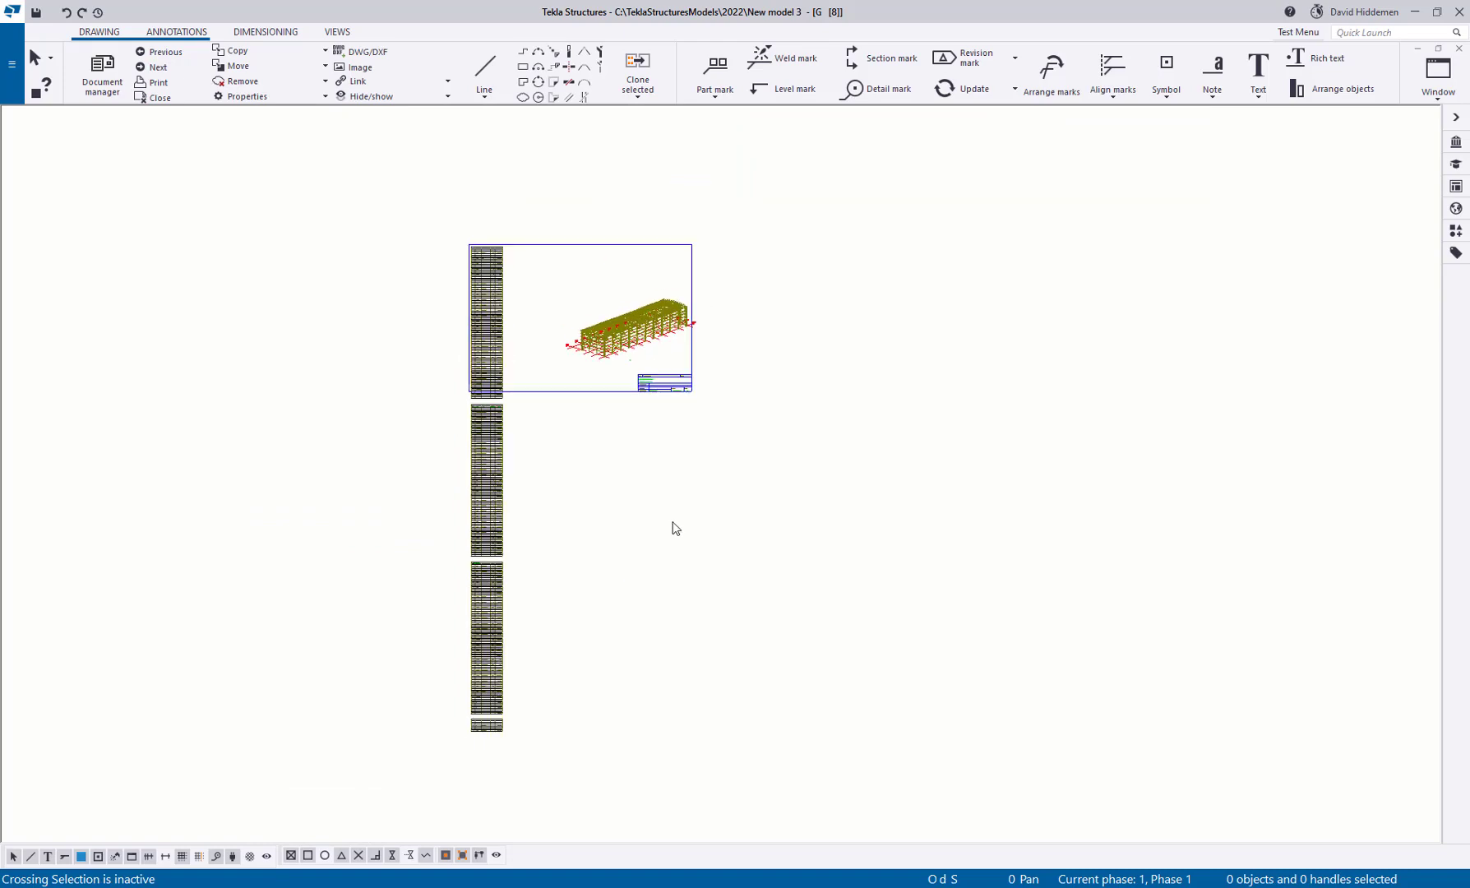
{"action": "scroll", "coordinate": [576, 291], "scroll_direction": "up", "scroll_amount": 5}
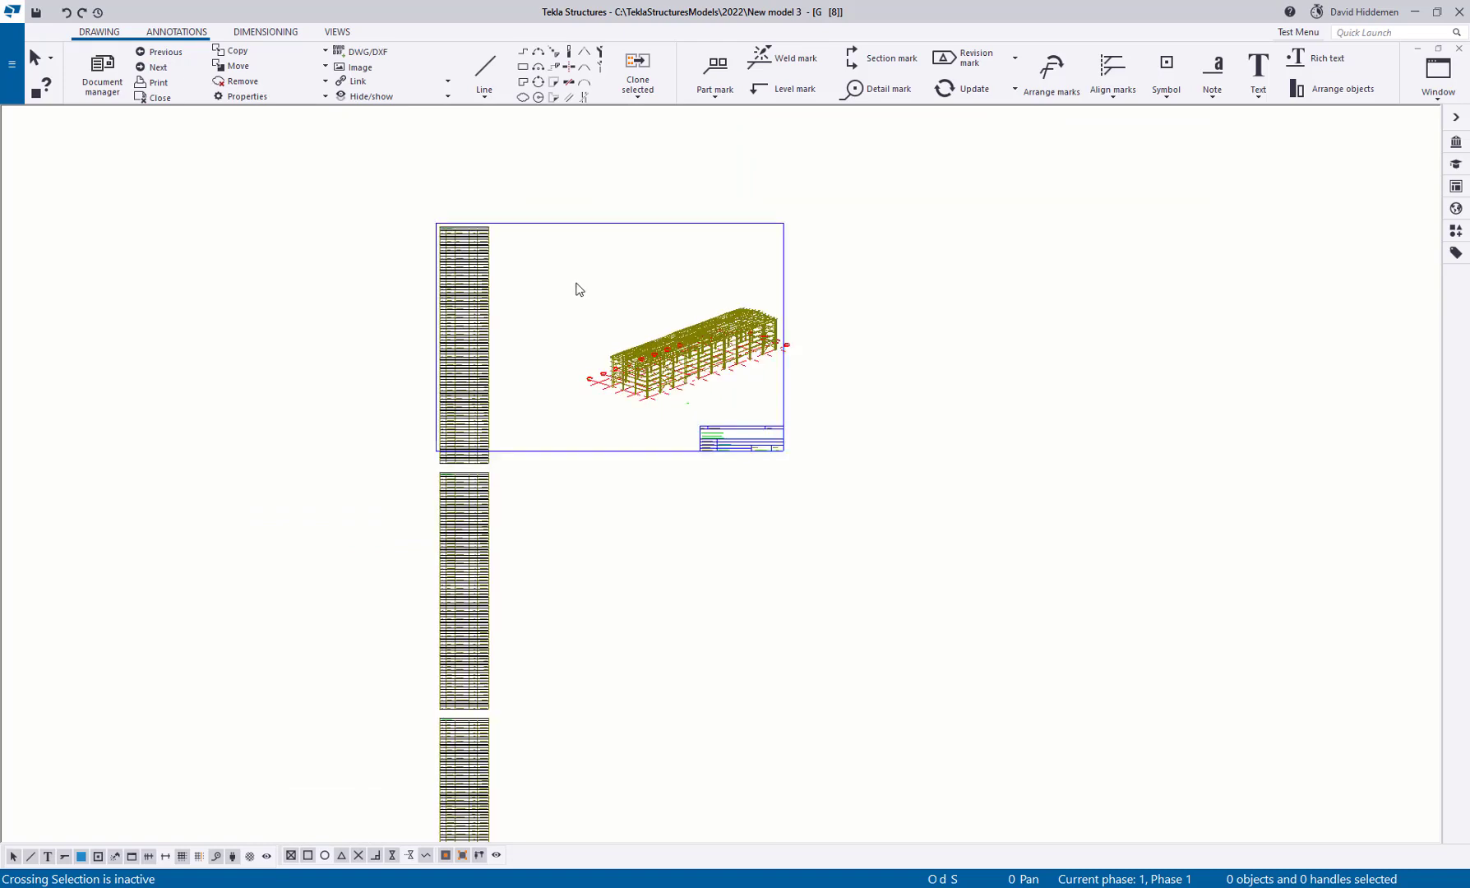
{"action": "middle_click_drag", "start_coordinate": [564, 324], "coordinate": [560, 316]}
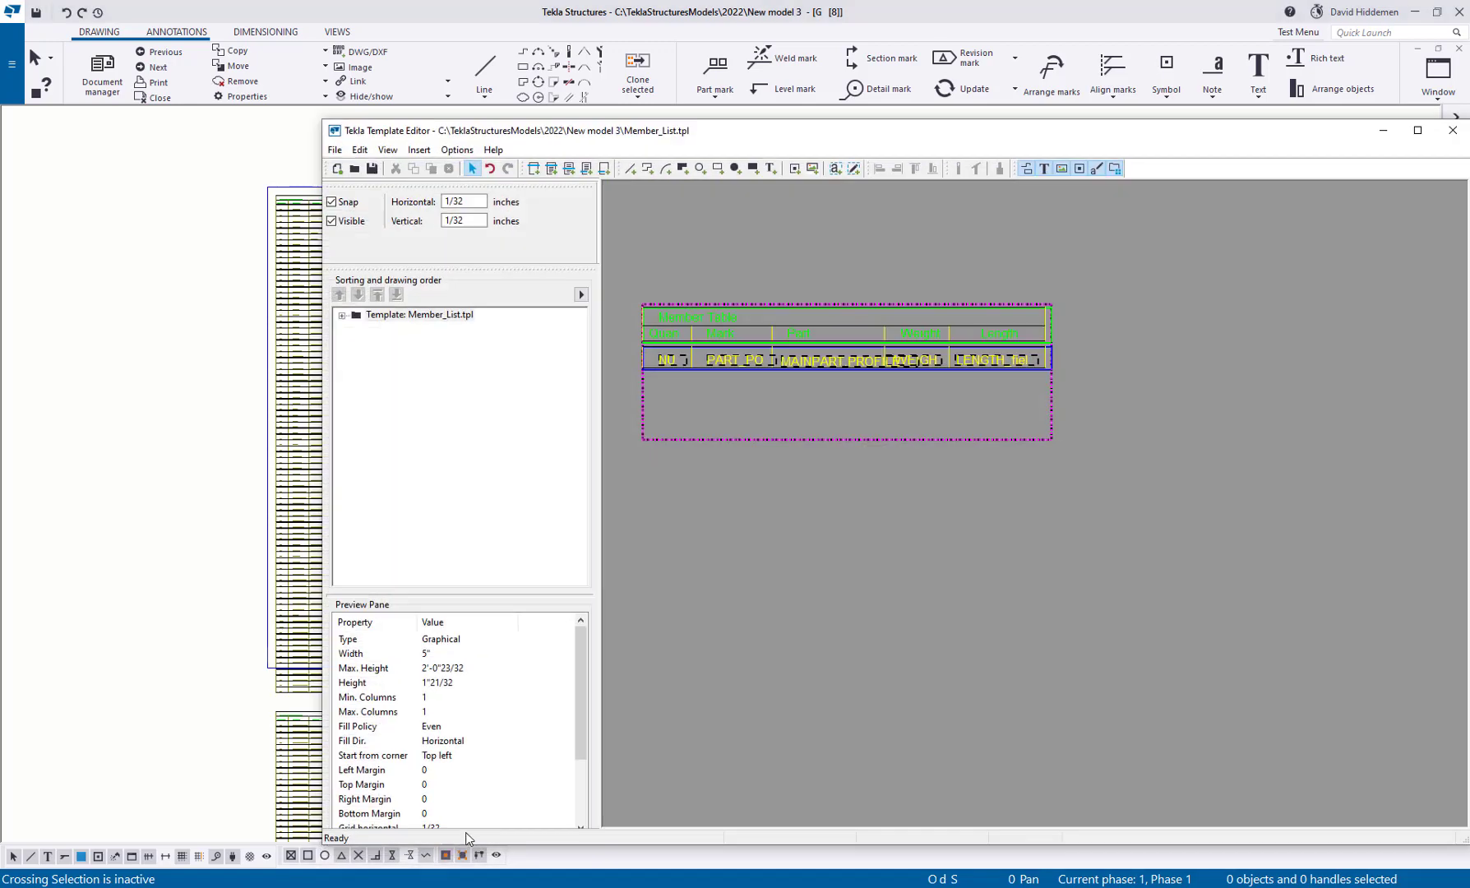
Check Member_List's page width 5" and height 2'-0"23/32 in Template Page Properties.
{"action": "double_click", "coordinate": [1075, 494]}
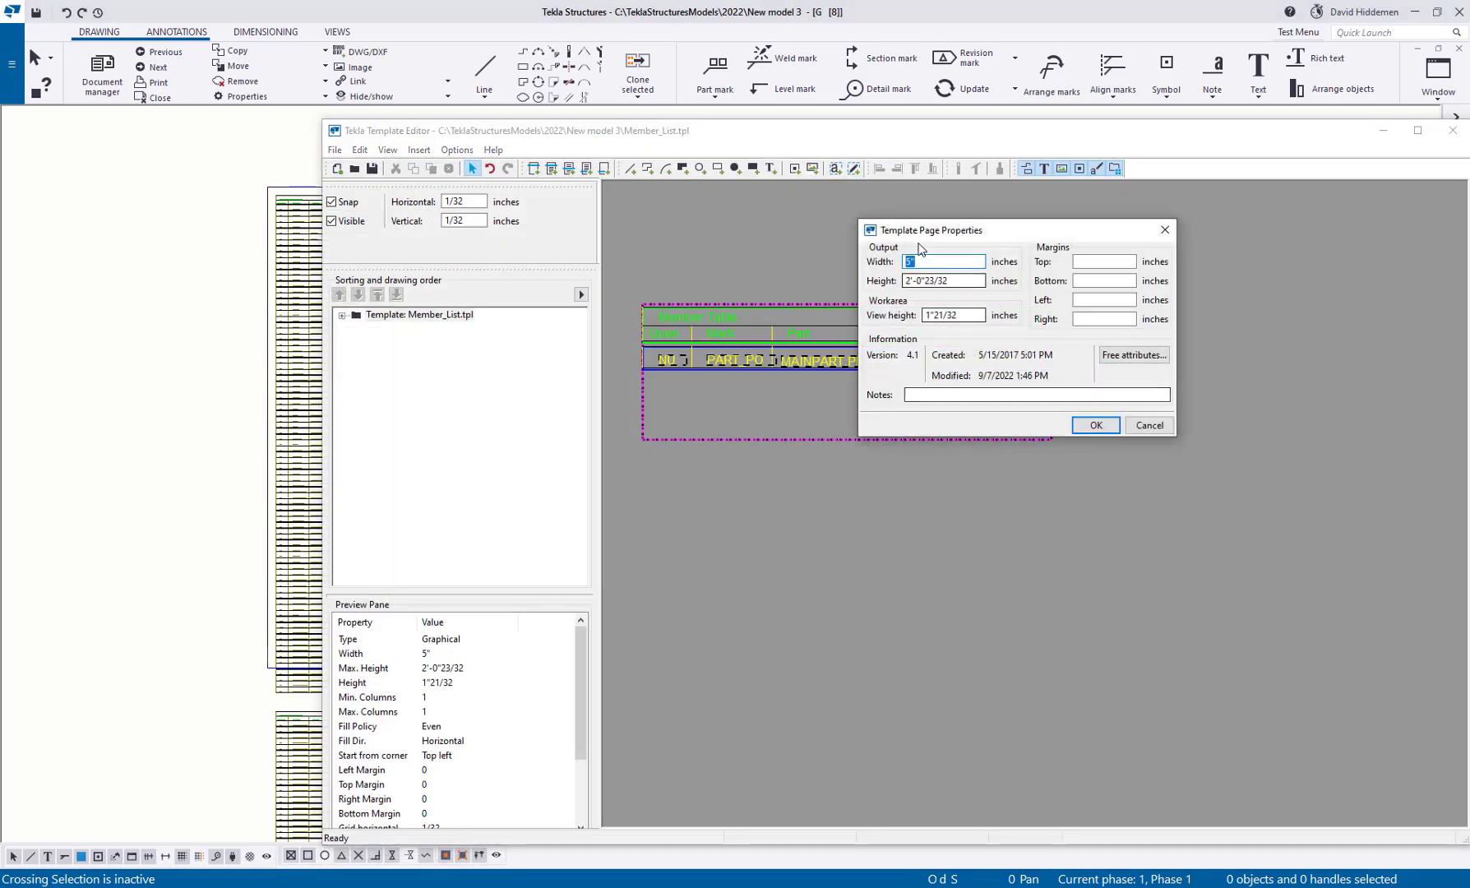
{"action": "left_click_drag", "start_coordinate": [910, 232], "coordinate": [1130, 243]}
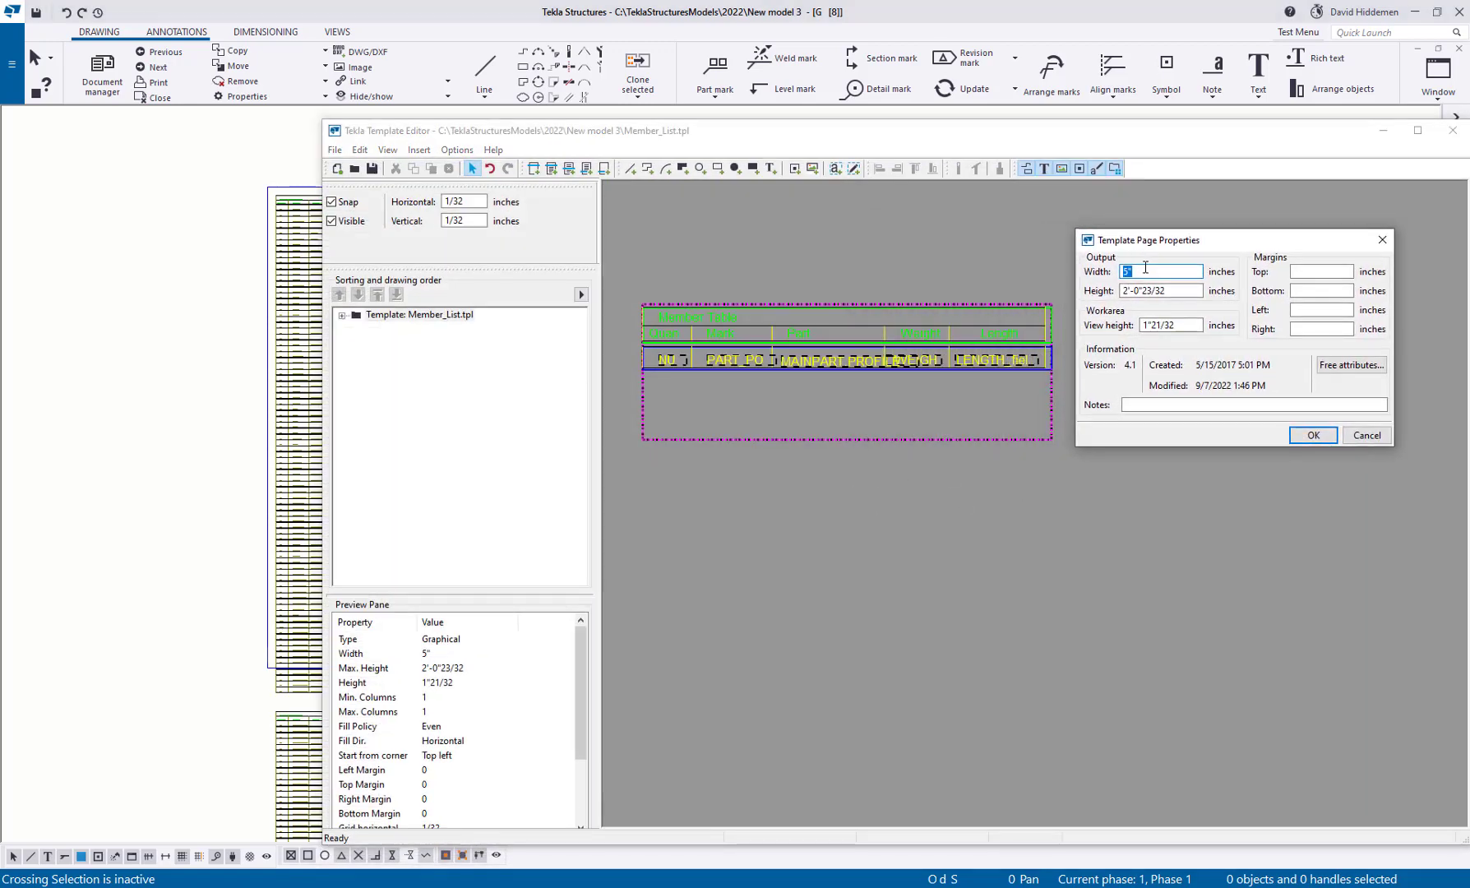
{"action": "key", "text": "Tab"}
{"action": "key", "text": "shift+Tab"}
{"action": "key", "text": "Tab"}
{"action": "left_click", "coordinate": [1174, 289]}
{"action": "left_click_drag", "start_coordinate": [1172, 292], "coordinate": [1128, 294]}
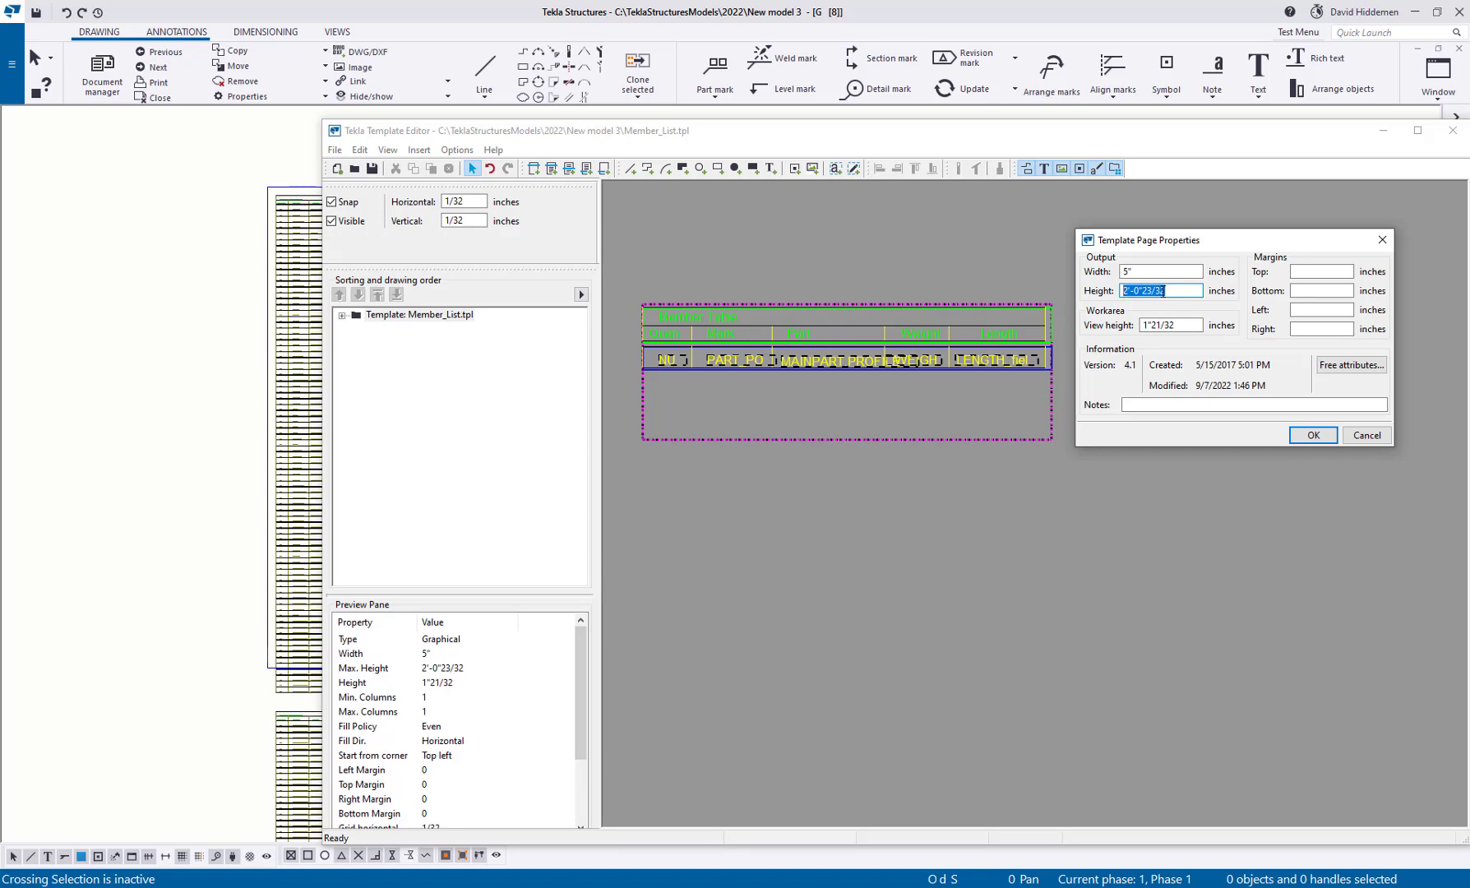
{"action": "left_click", "coordinate": [220, 288]}
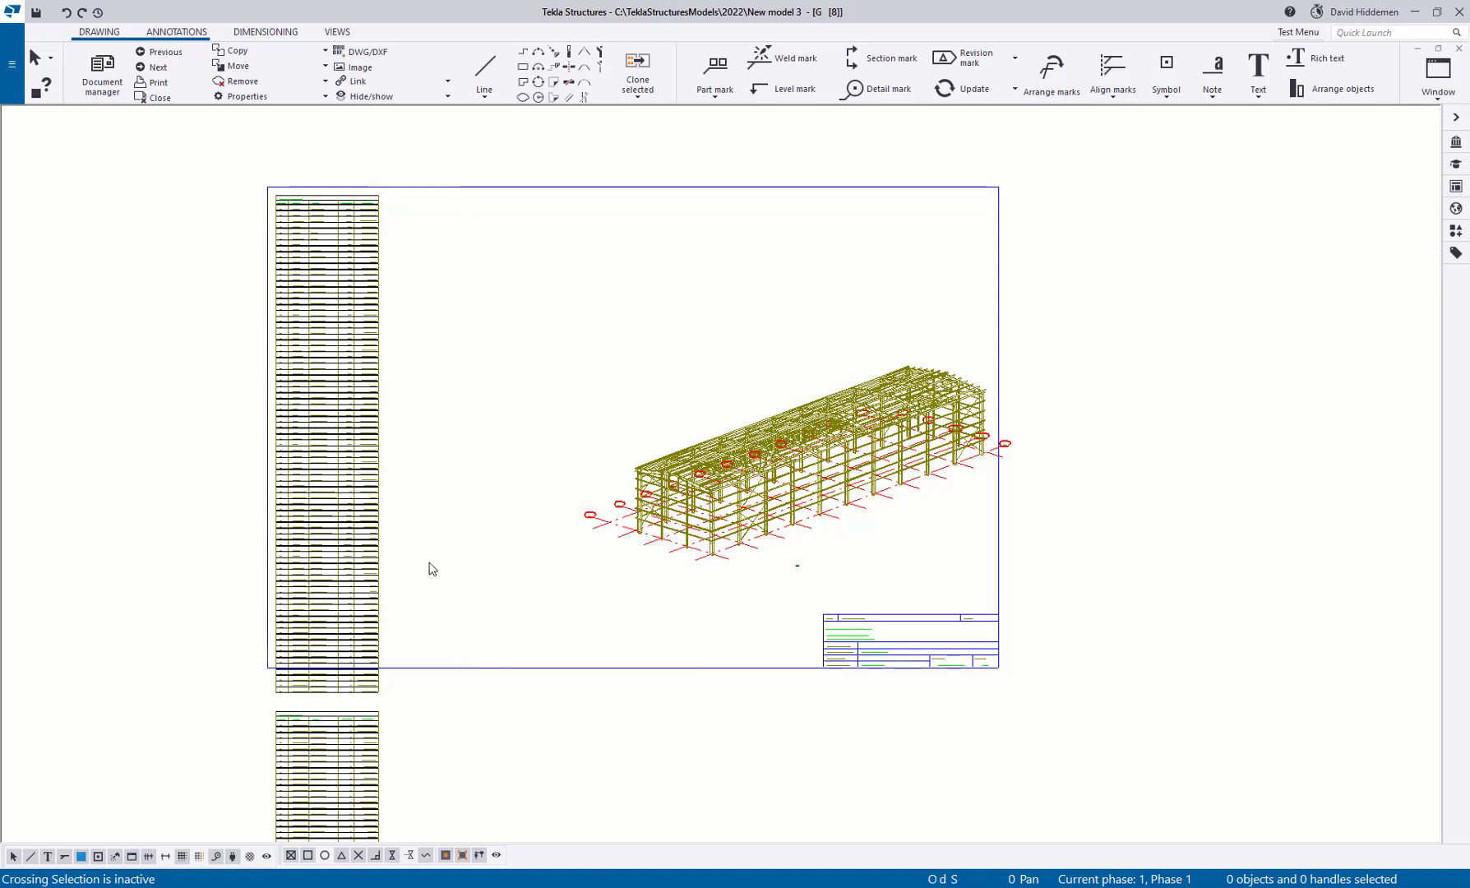
Pan and zoom the GA drawing to see how far the member list stacks overflow.
{"action": "mouse_move", "coordinate": [463, 610]}
{"action": "middle_mouse_down"}
{"action": "mouse_move", "coordinate": [443, 460]}
{"action": "mouse_move", "coordinate": [352, 294]}
{"action": "mouse_move", "coordinate": [365, 239]}
{"action": "middle_mouse_up"}
{"action": "middle_click_drag", "start_coordinate": [436, 460], "coordinate": [421, 308]}
{"action": "scroll", "coordinate": [453, 348], "scroll_direction": "down", "scroll_amount": 2}
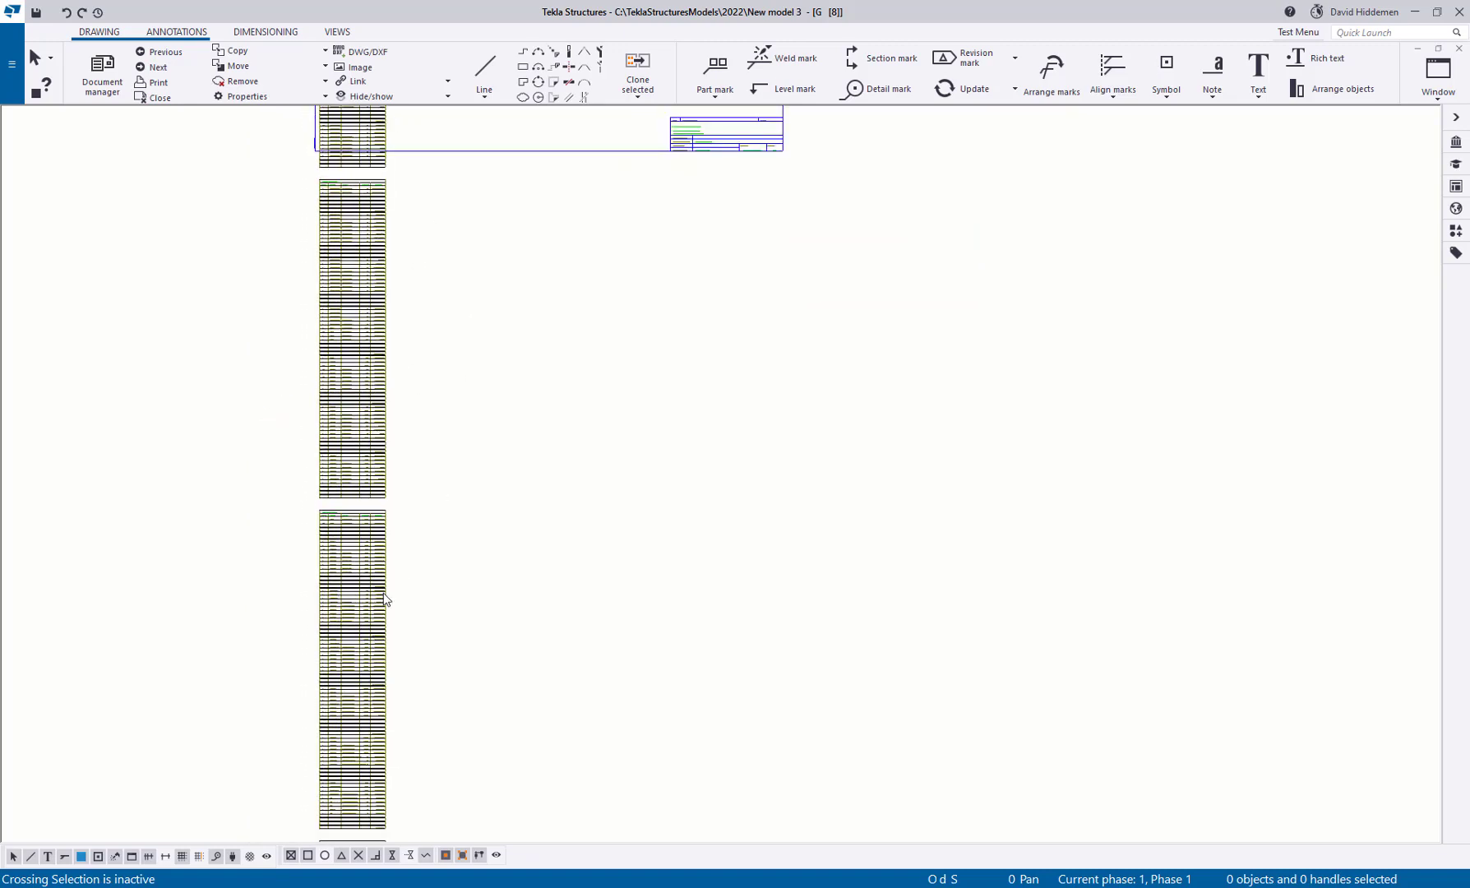
{"action": "scroll", "coordinate": [449, 515], "scroll_direction": "down", "scroll_amount": 1}
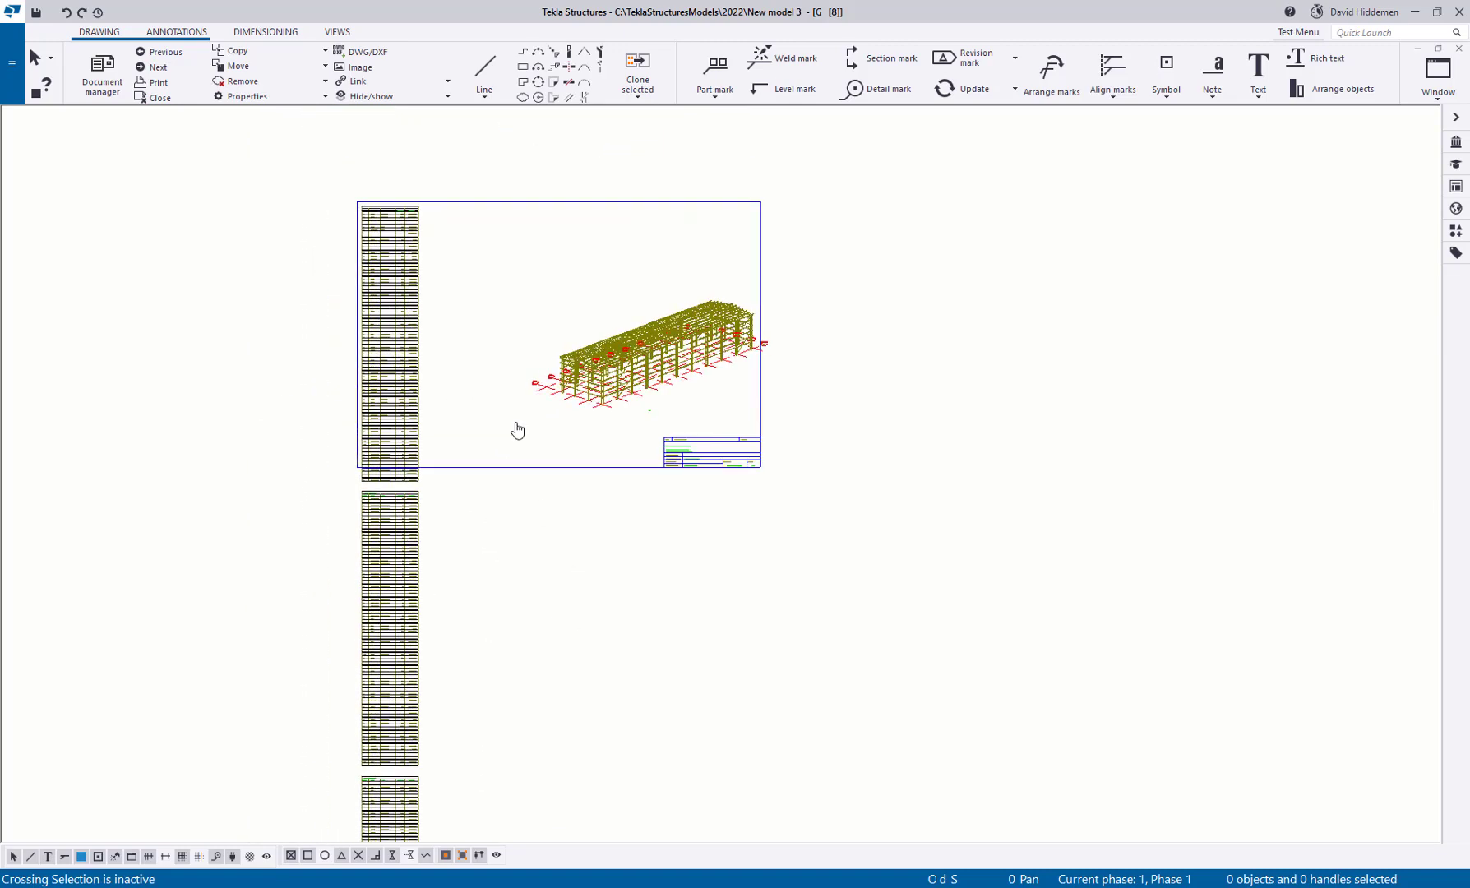
{"action": "scroll", "coordinate": [521, 411], "scroll_direction": "up", "scroll_amount": 2}
{"action": "scroll", "coordinate": [505, 422], "scroll_direction": "up", "scroll_amount": 2}
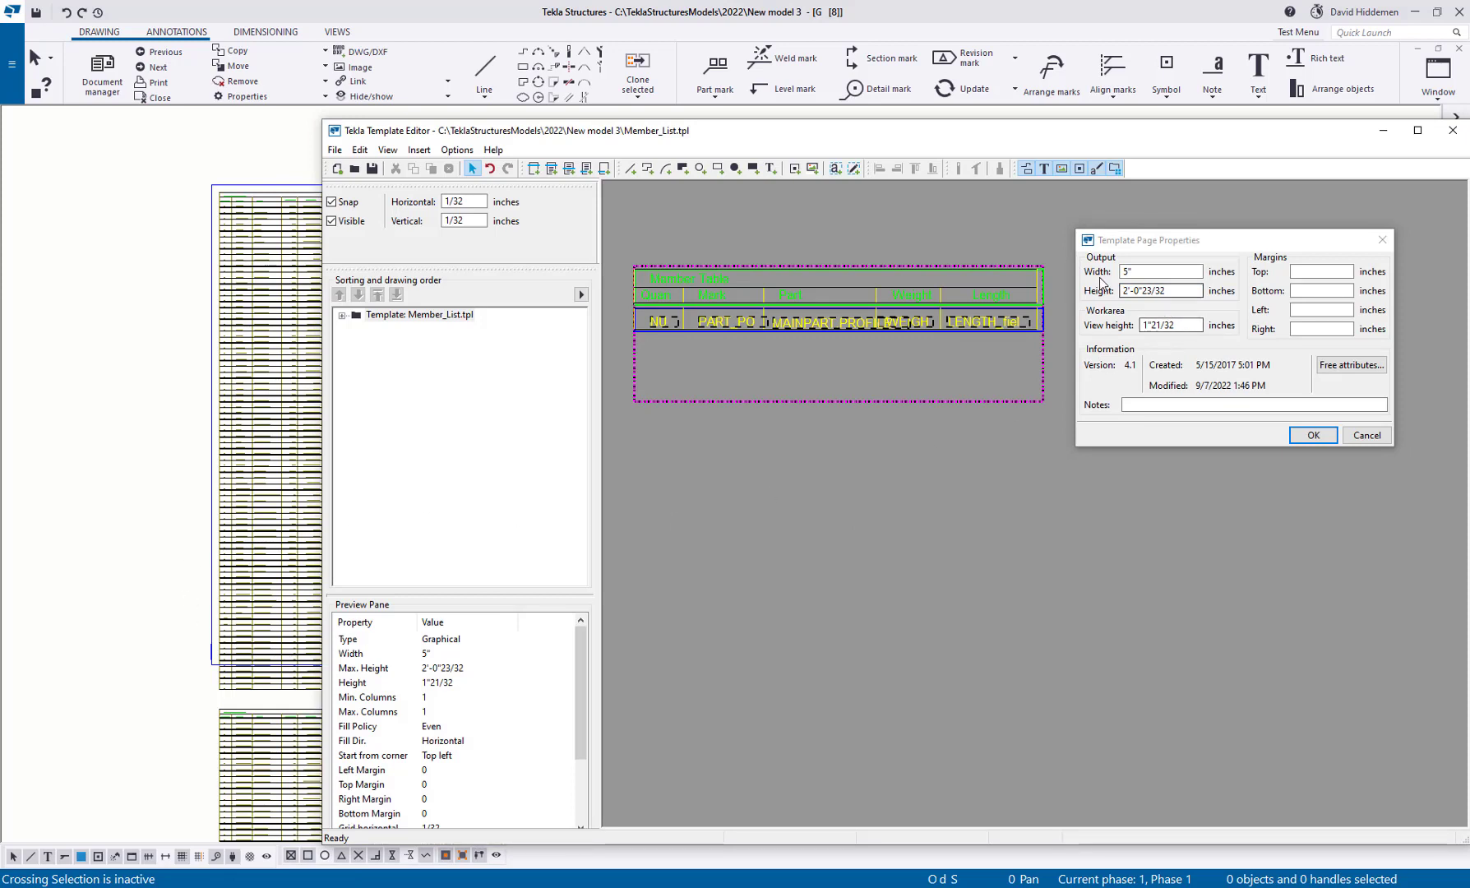
Set the Member_List maximum height to 1'-10" (typed as 1-10).
{"action": "left_click", "coordinate": [1157, 290]}
{"action": "left_click_drag", "start_coordinate": [1158, 290], "coordinate": [1018, 284]}
{"action": "type", "text": "1-10"}
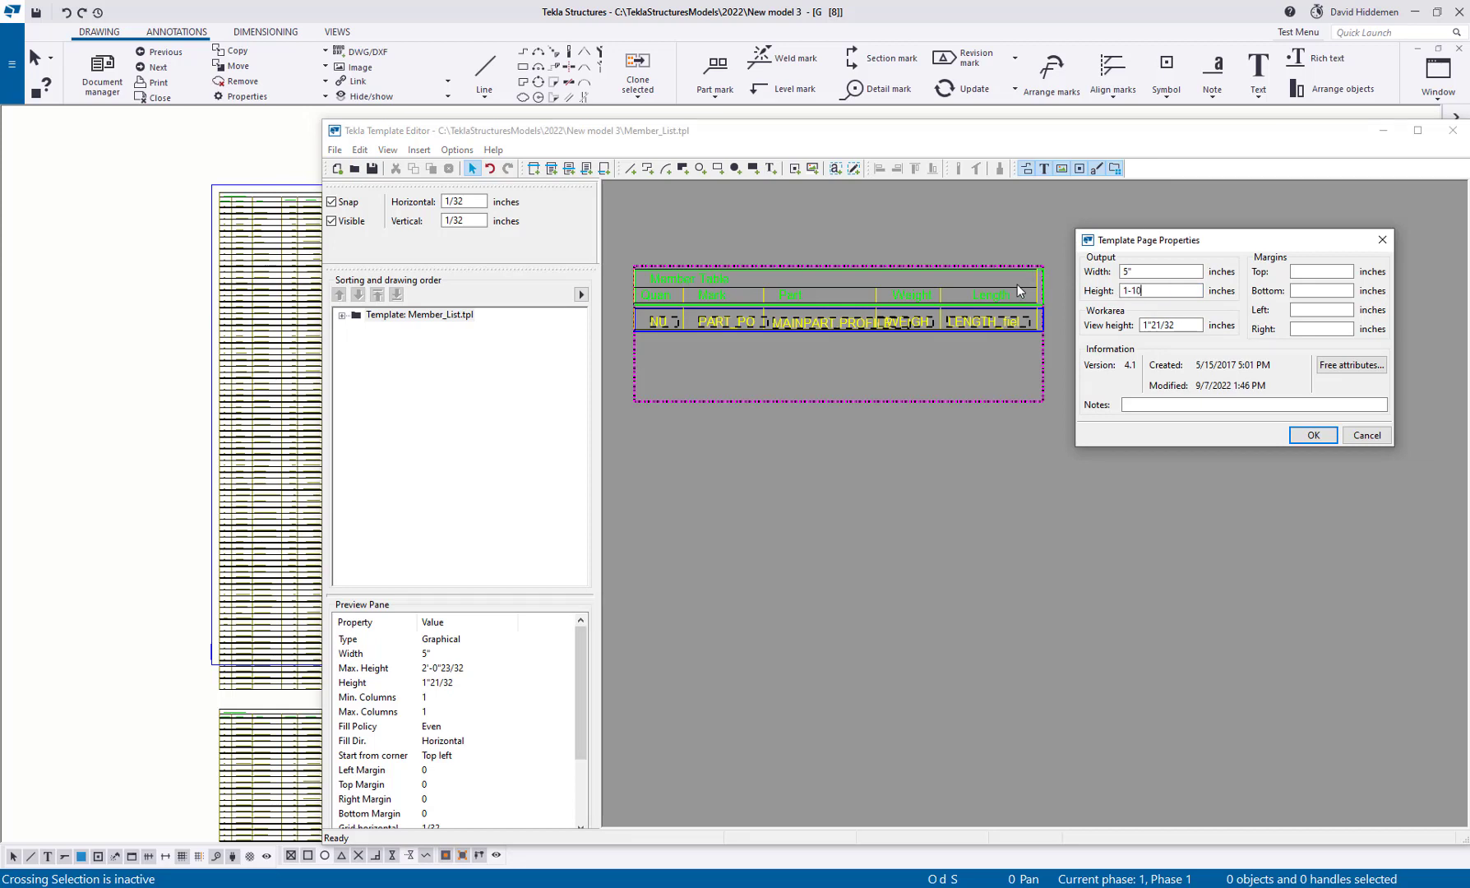
{"action": "left_click", "coordinate": [1313, 436]}
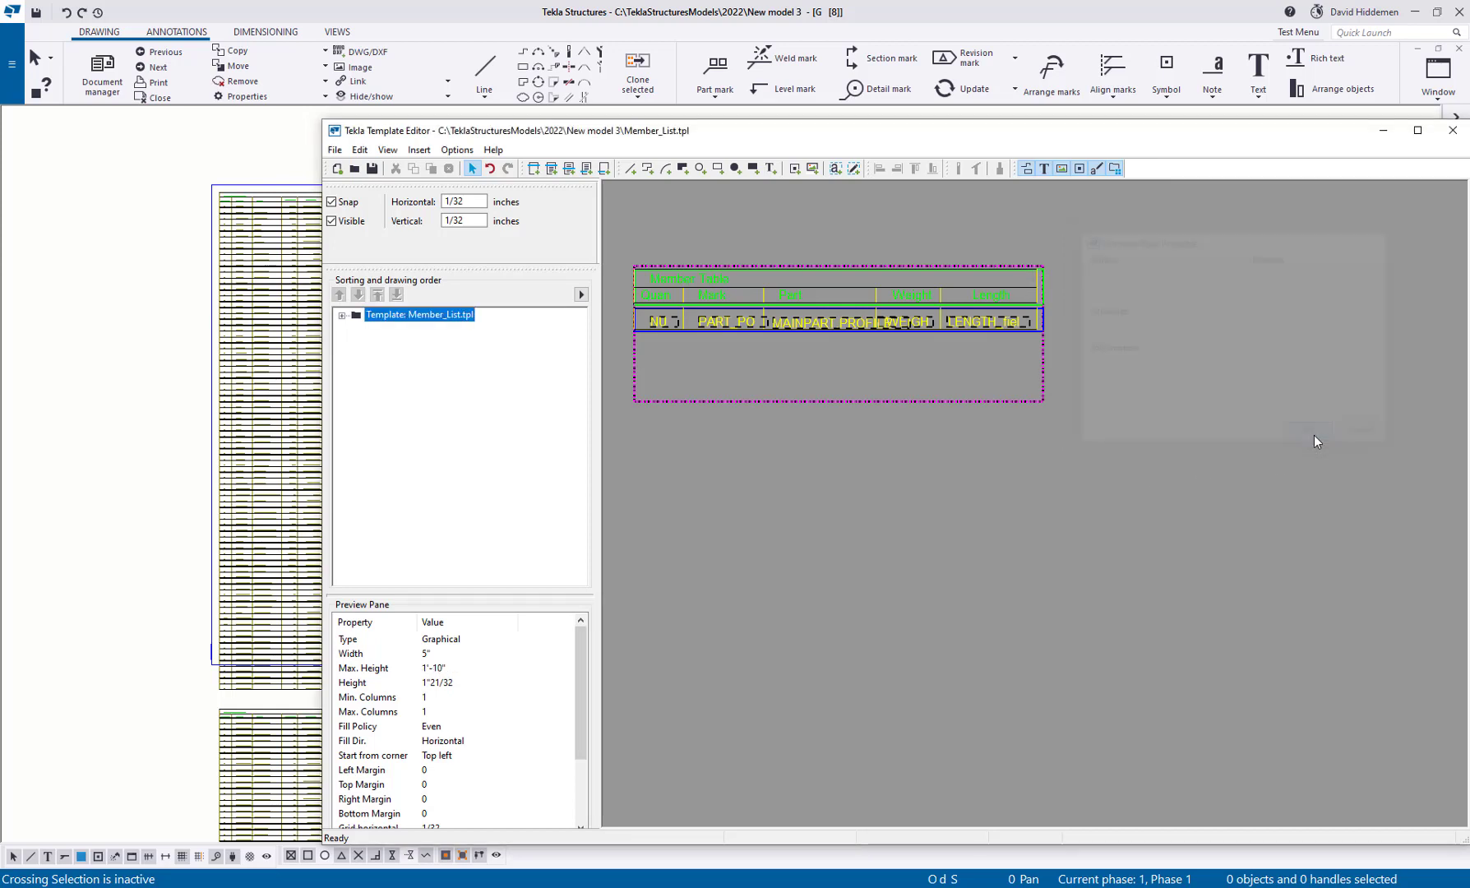
Refresh the drawing's member table from the template and inspect the shorter stacks.
{"action": "left_click", "coordinate": [317, 291]}
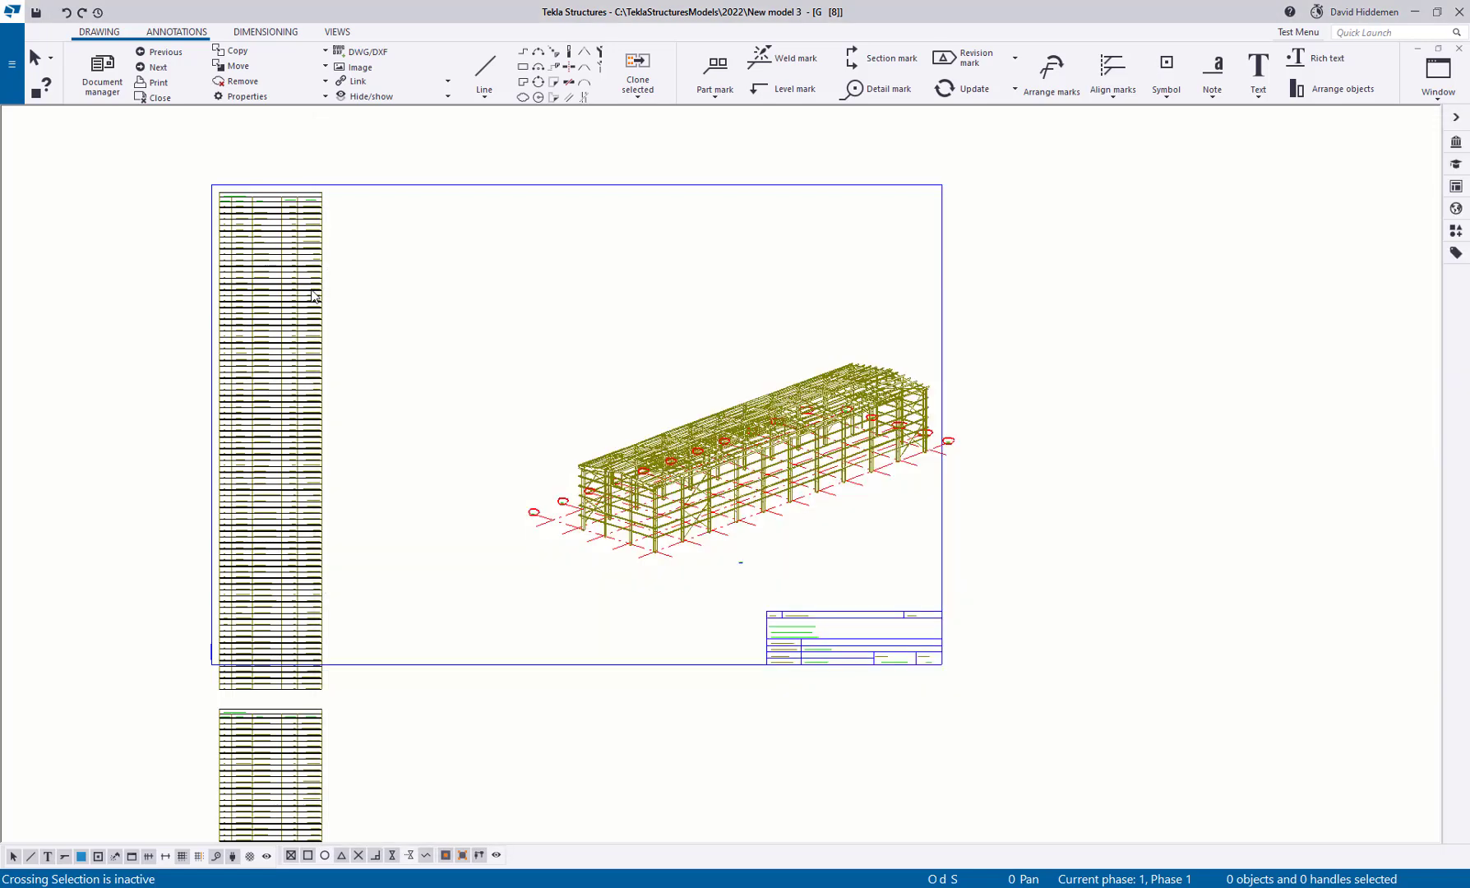
{"action": "right_click", "coordinate": [315, 292]}
{"action": "left_click", "coordinate": [374, 367]}
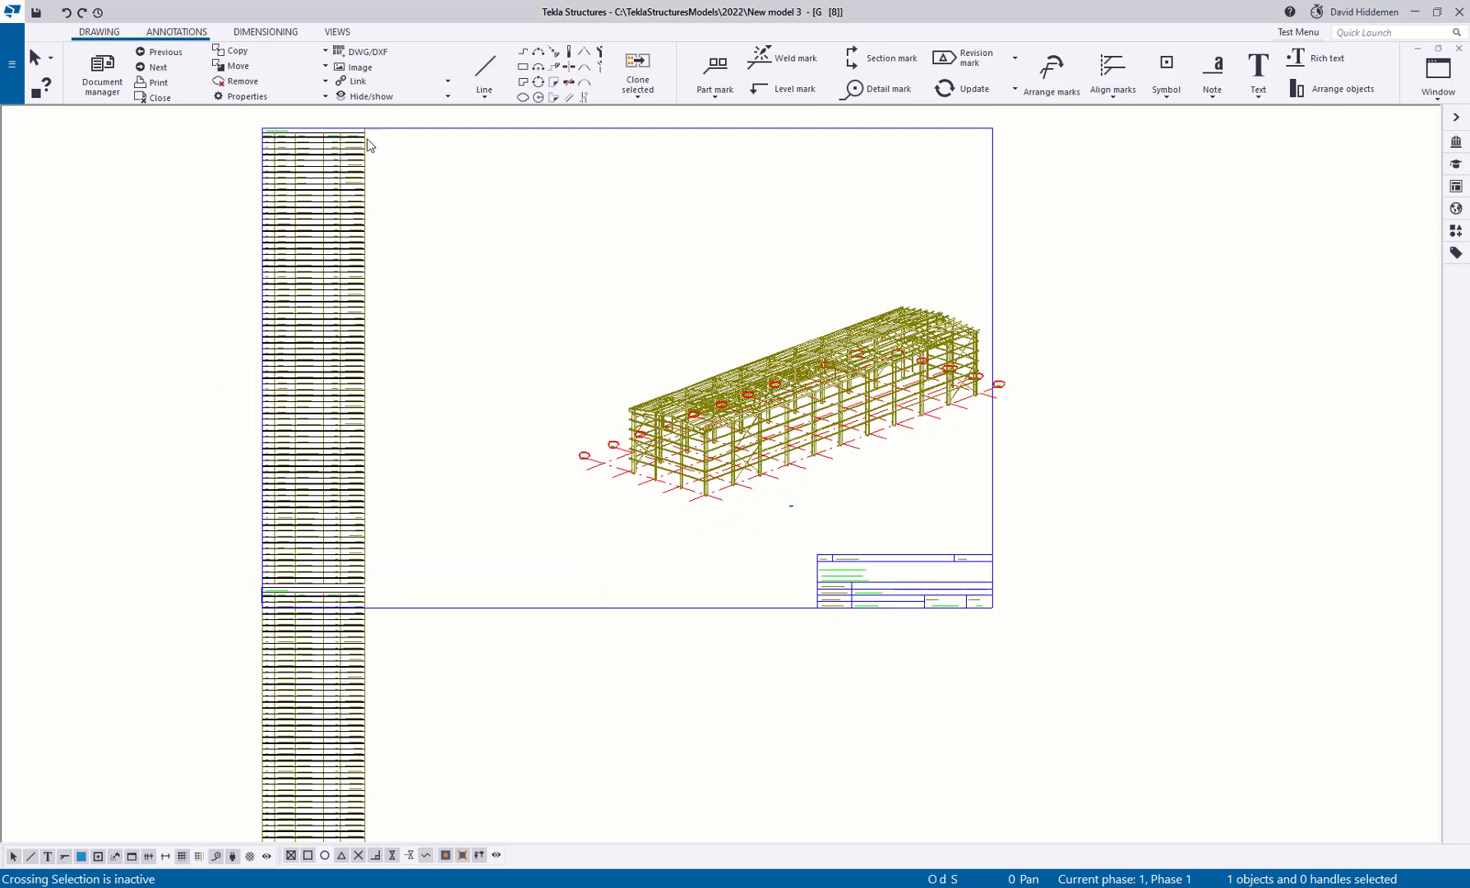
{"action": "scroll", "coordinate": [369, 579], "scroll_direction": "up", "scroll_amount": 1}
{"action": "scroll", "coordinate": [368, 587], "scroll_direction": "up", "scroll_amount": 5}
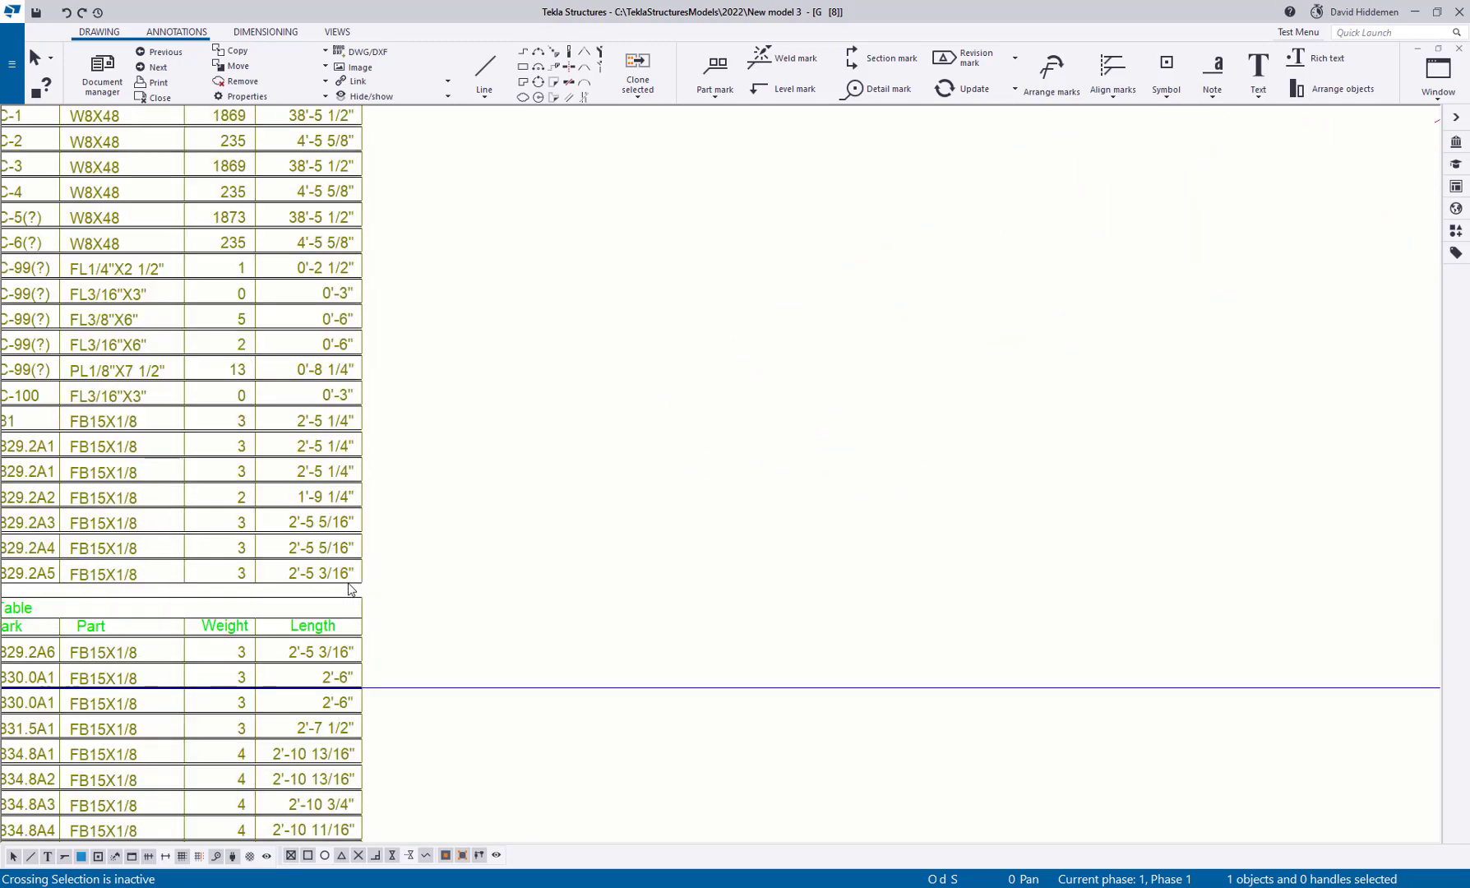
{"action": "scroll", "coordinate": [350, 588], "scroll_direction": "down", "scroll_amount": 6}
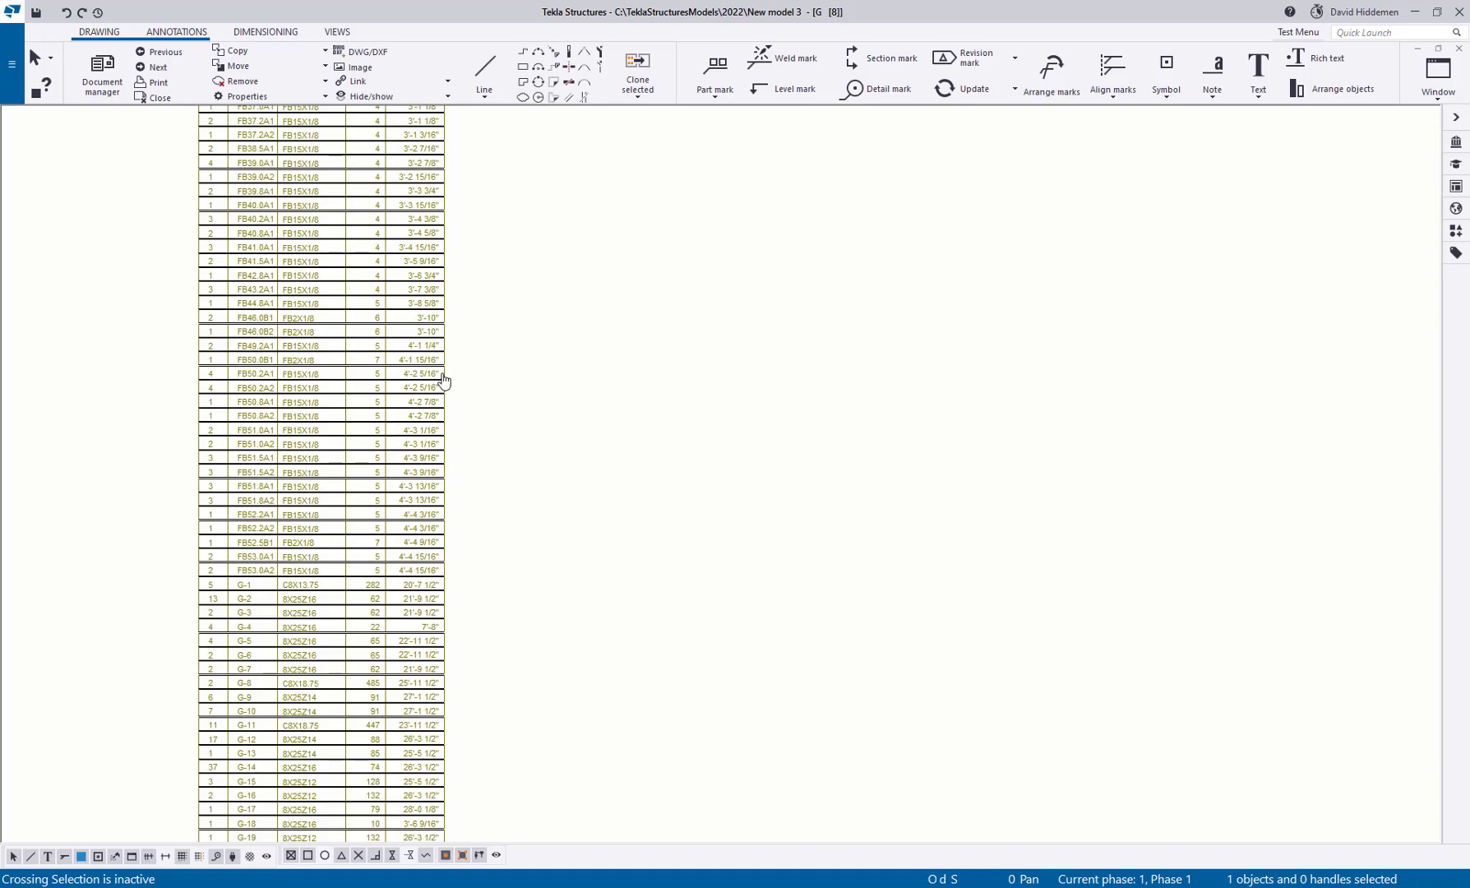
{"action": "scroll", "coordinate": [426, 580], "scroll_direction": "up", "scroll_amount": 3}
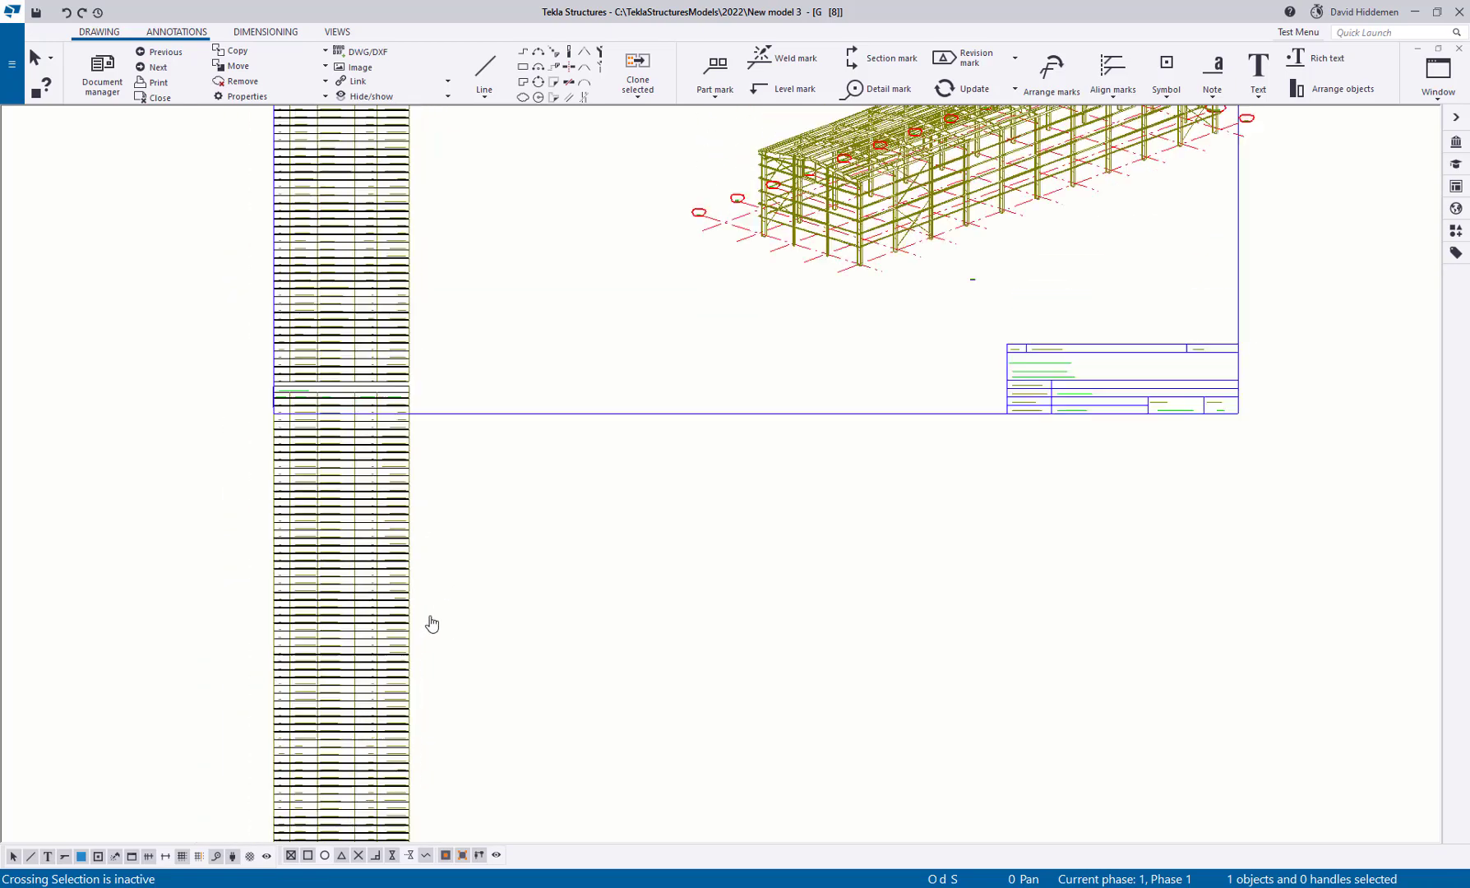
{"action": "scroll", "coordinate": [437, 509], "scroll_direction": "up", "scroll_amount": 3}
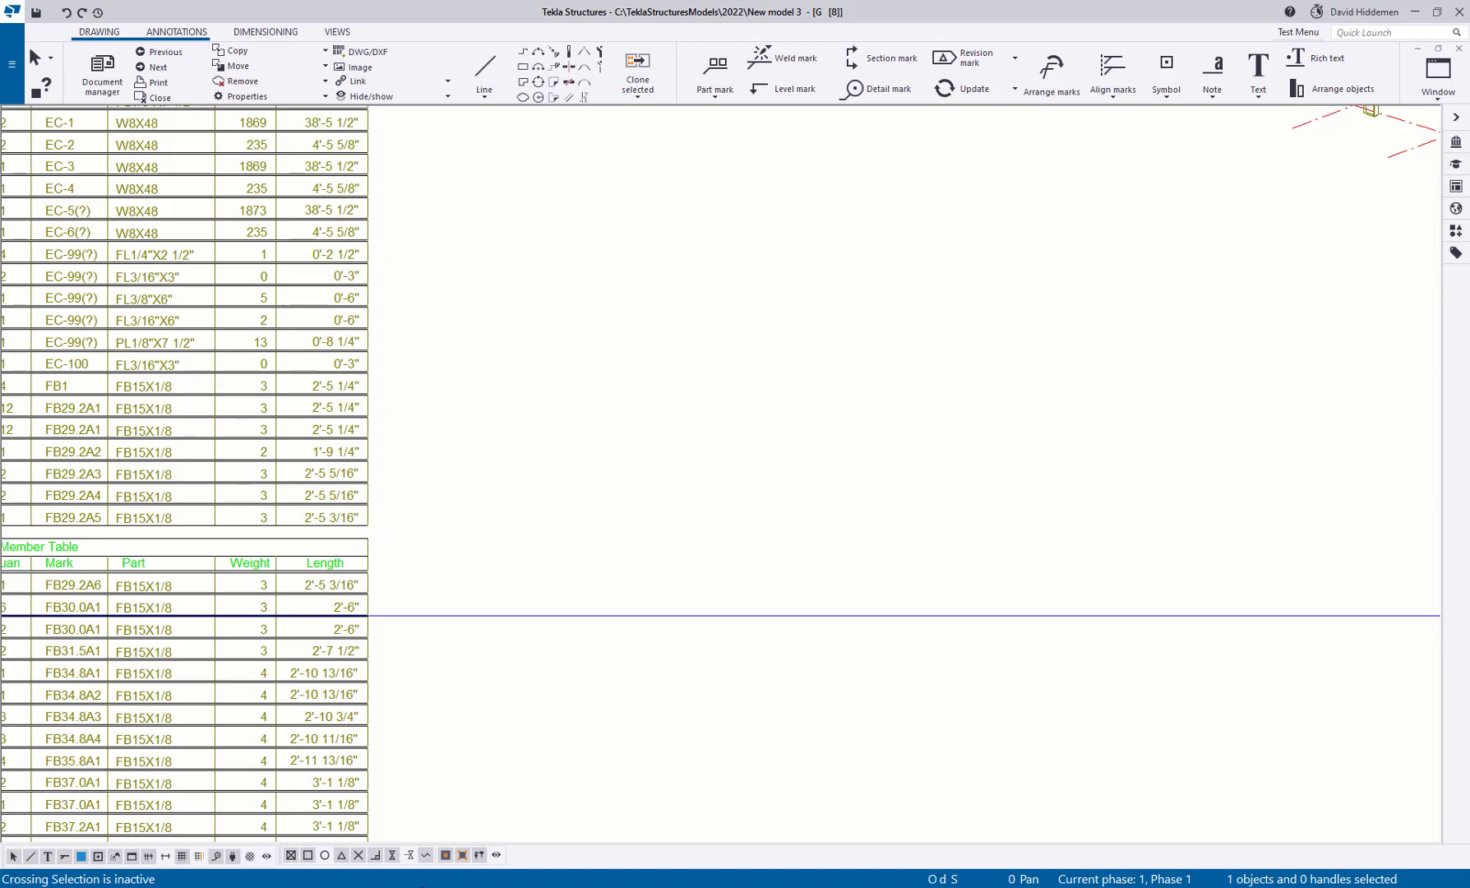
{"action": "left_click", "coordinate": [312, 884]}
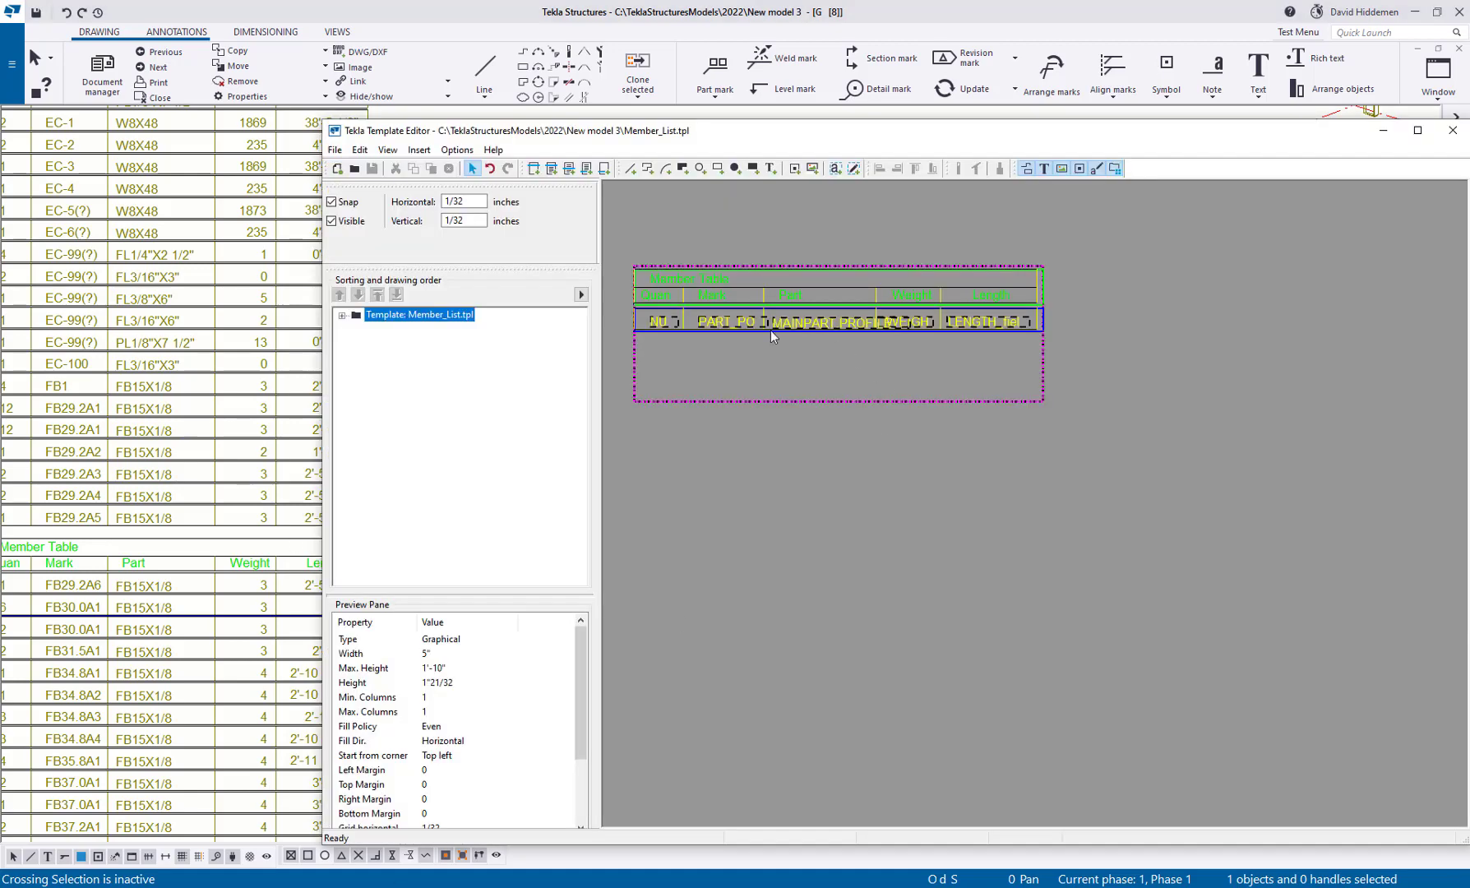
Raise the Member_List maximum height to 1'-10"1/2 and save the template.
{"action": "double_click", "coordinate": [1175, 416]}
{"action": "left_click", "coordinate": [1161, 291]}
{"action": "type", "text": "1/2"}
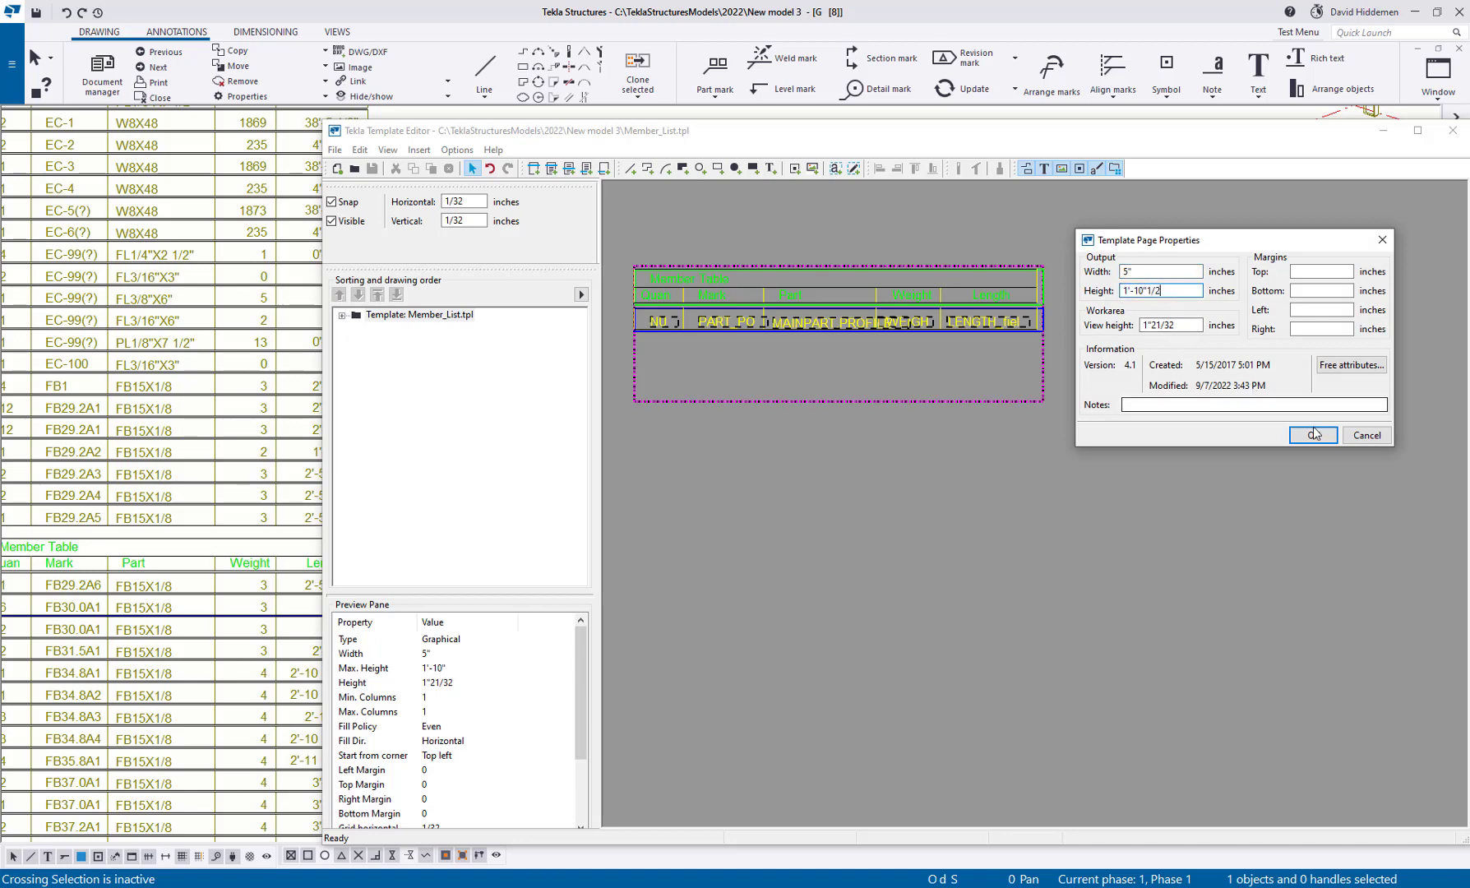
{"action": "left_click", "coordinate": [1292, 430]}
{"action": "left_click", "coordinate": [371, 168]}
Refresh the drawing's member table so its stacks pick up the new height.
{"action": "left_click", "coordinate": [273, 283]}
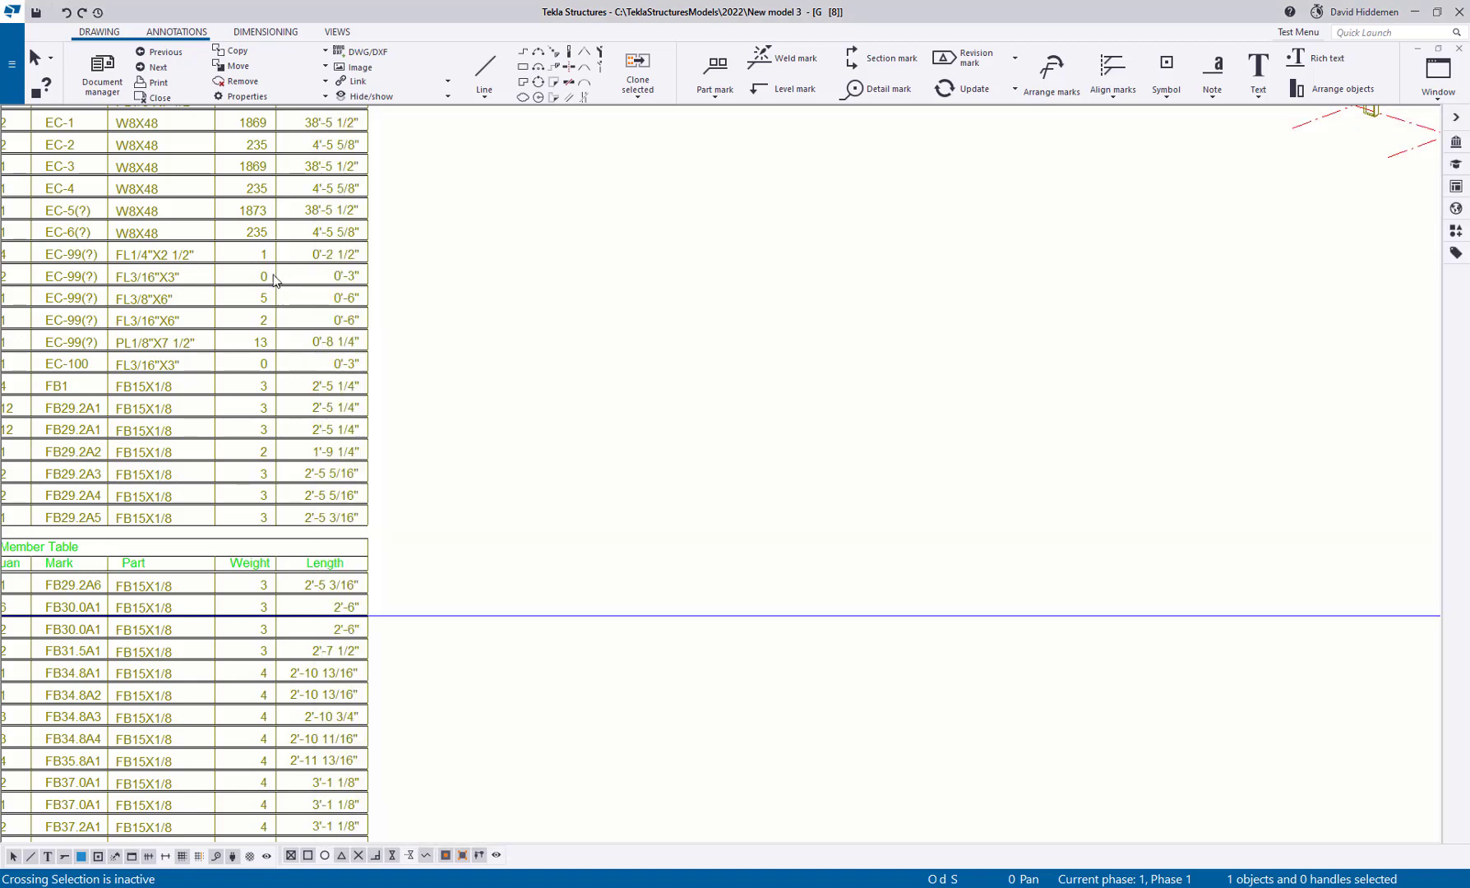
{"action": "right_click", "coordinate": [278, 261]}
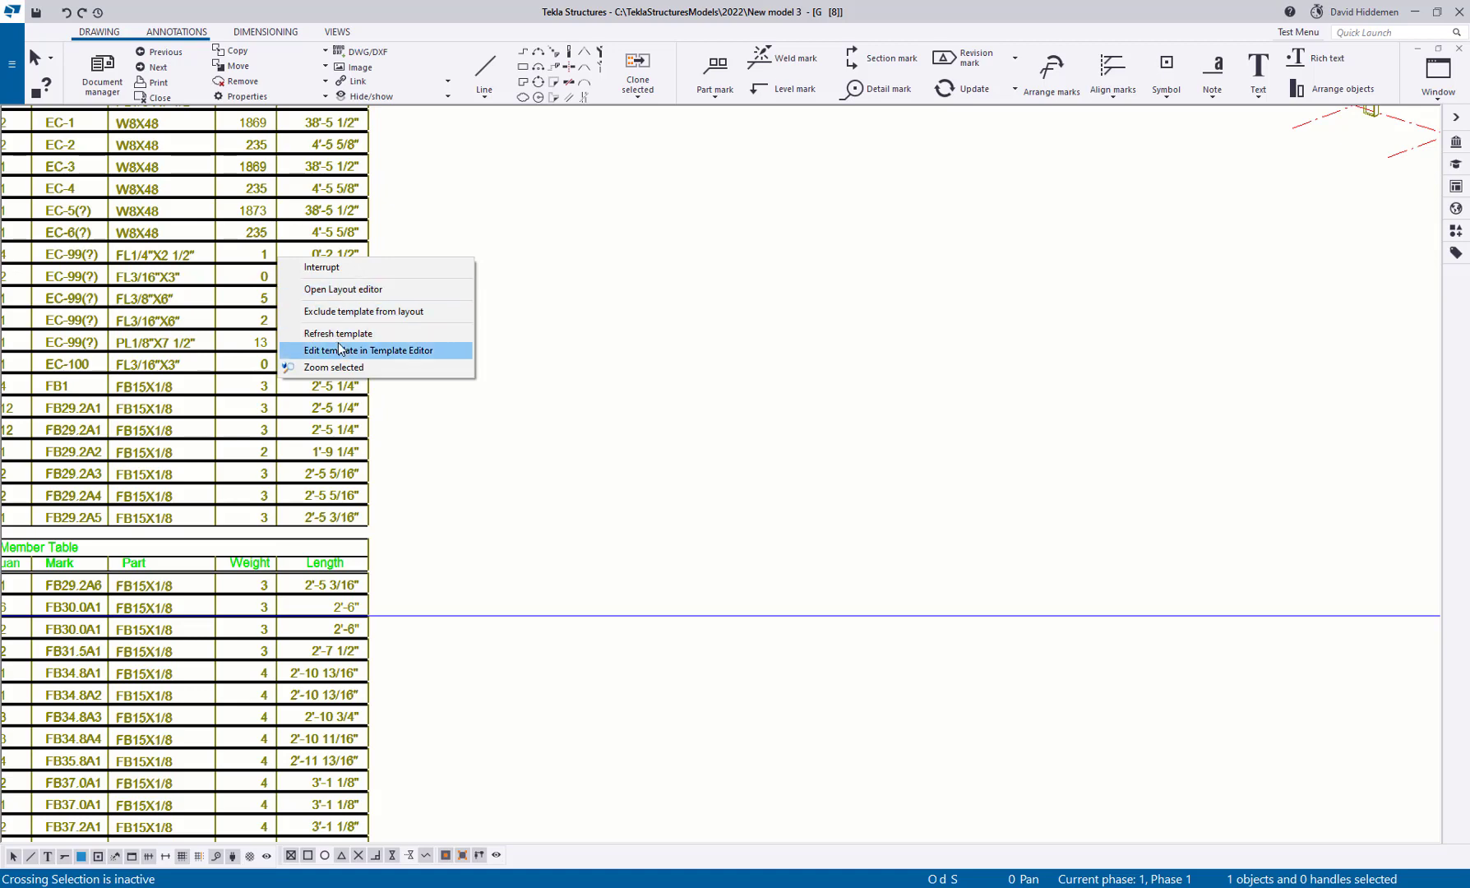
{"action": "left_click", "coordinate": [340, 334]}
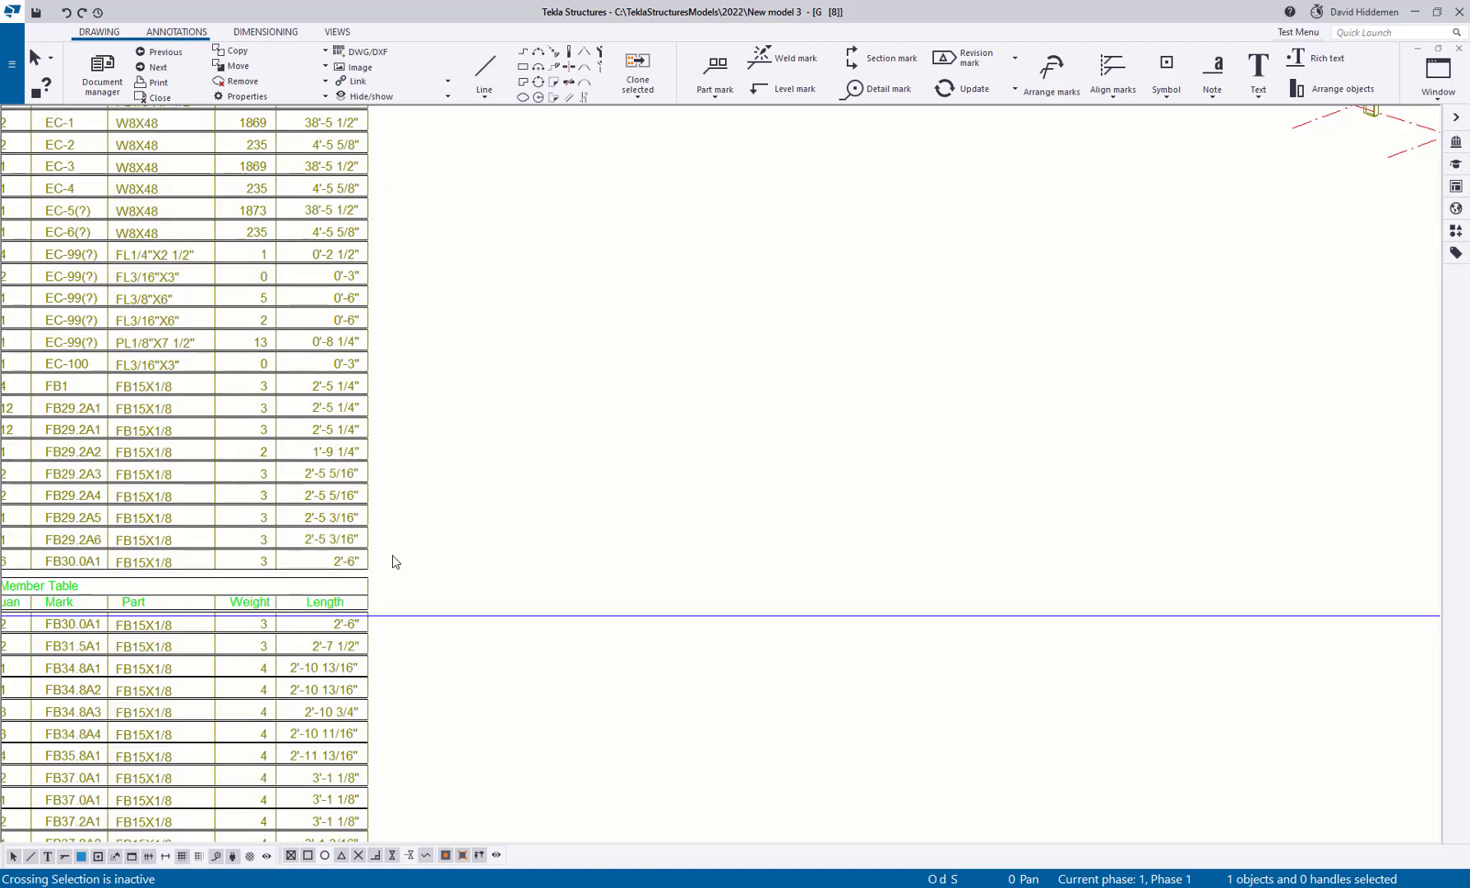
{"action": "scroll", "coordinate": [288, 580], "scroll_direction": "down", "scroll_amount": 2}
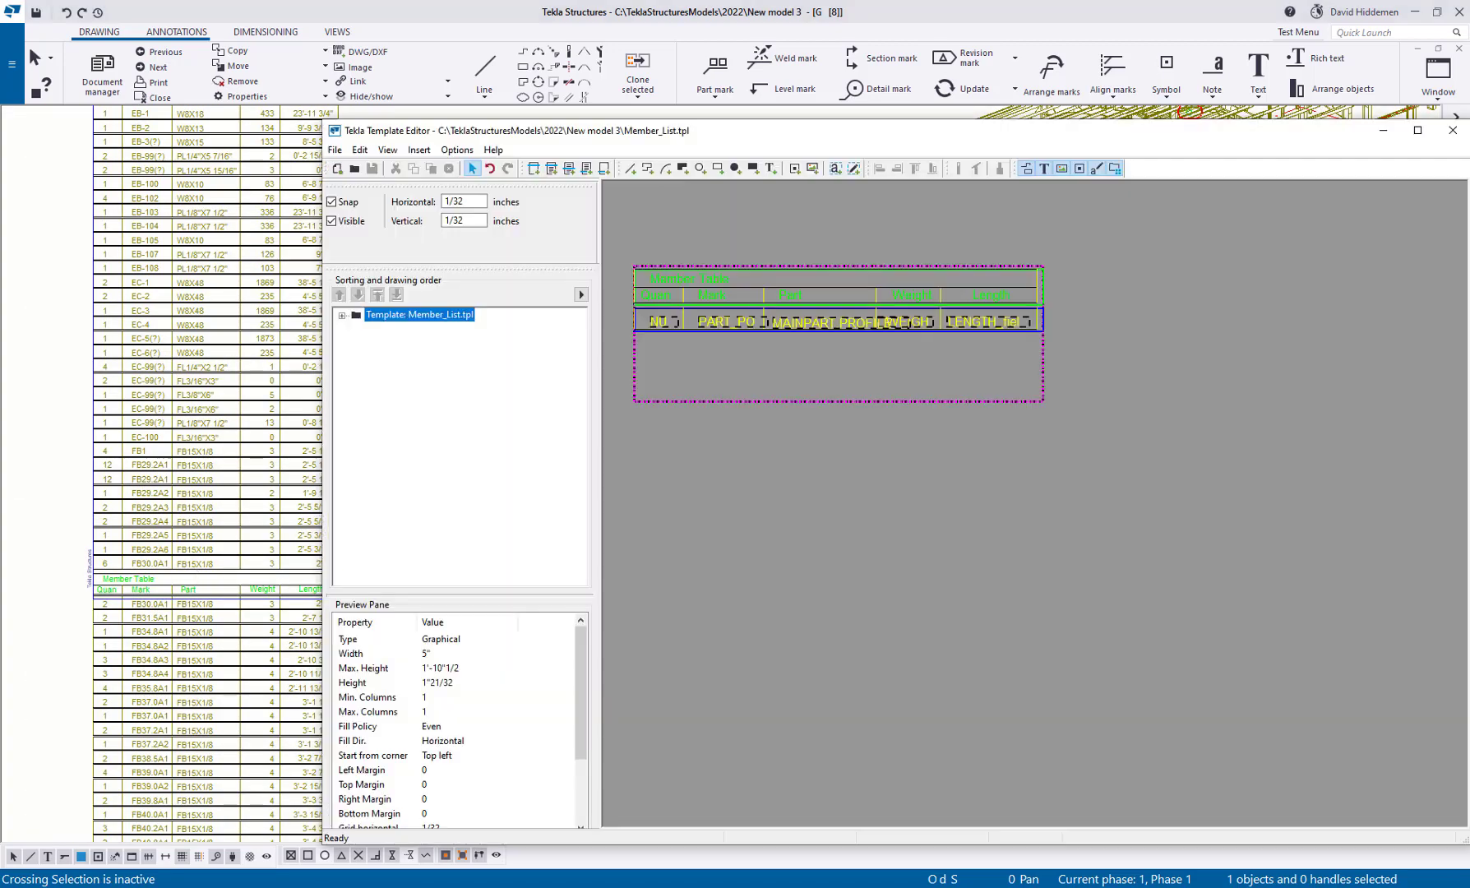
Set the Member_List page width to 10"1/2 in Template Page Properties.
{"action": "scroll", "coordinate": [822, 279], "scroll_direction": "down", "scroll_amount": 2}
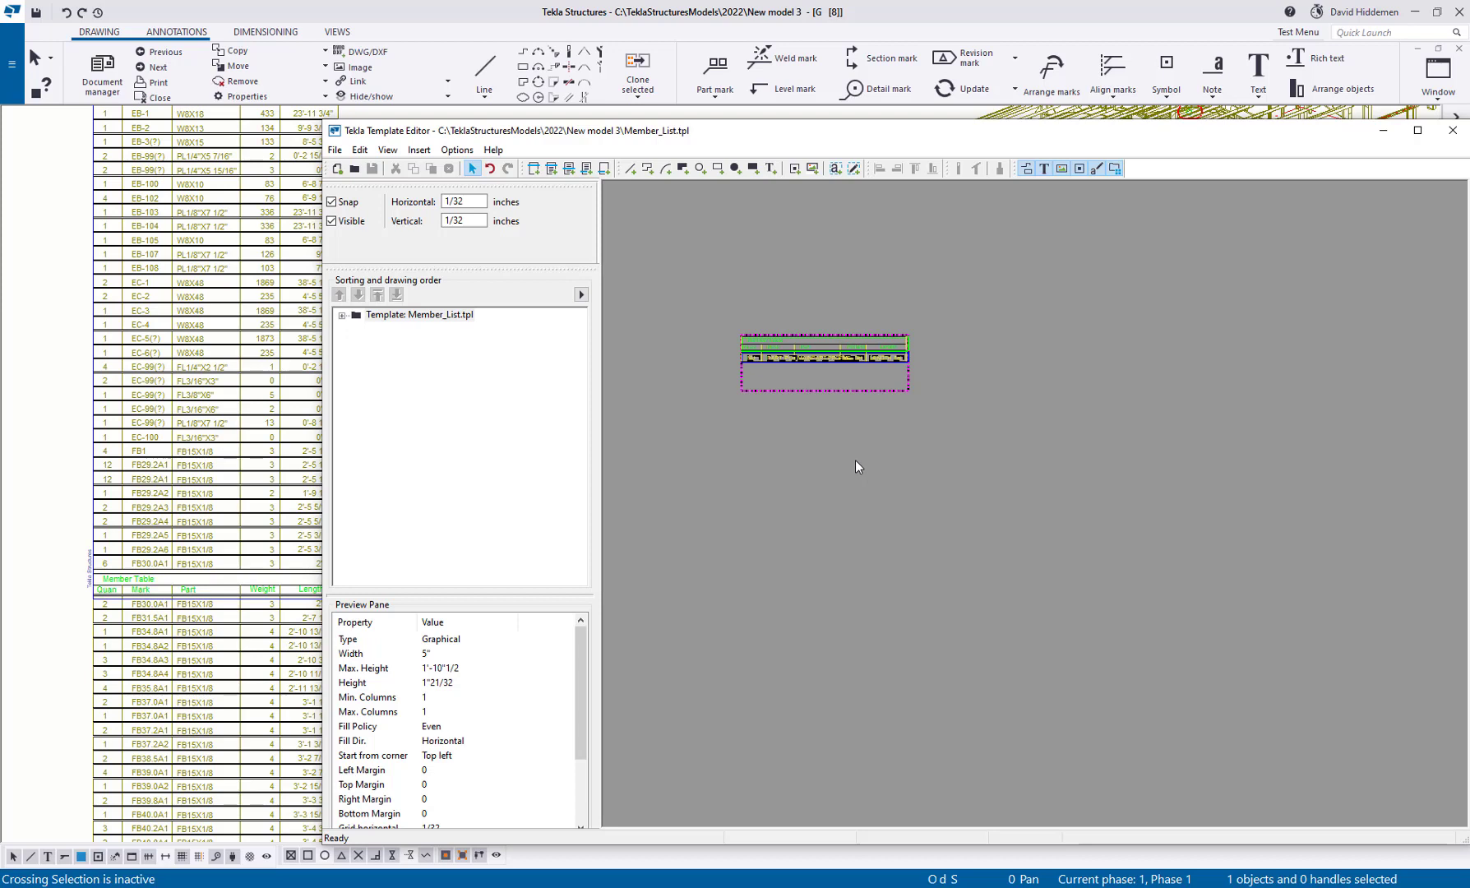
{"action": "double_click", "coordinate": [872, 430]}
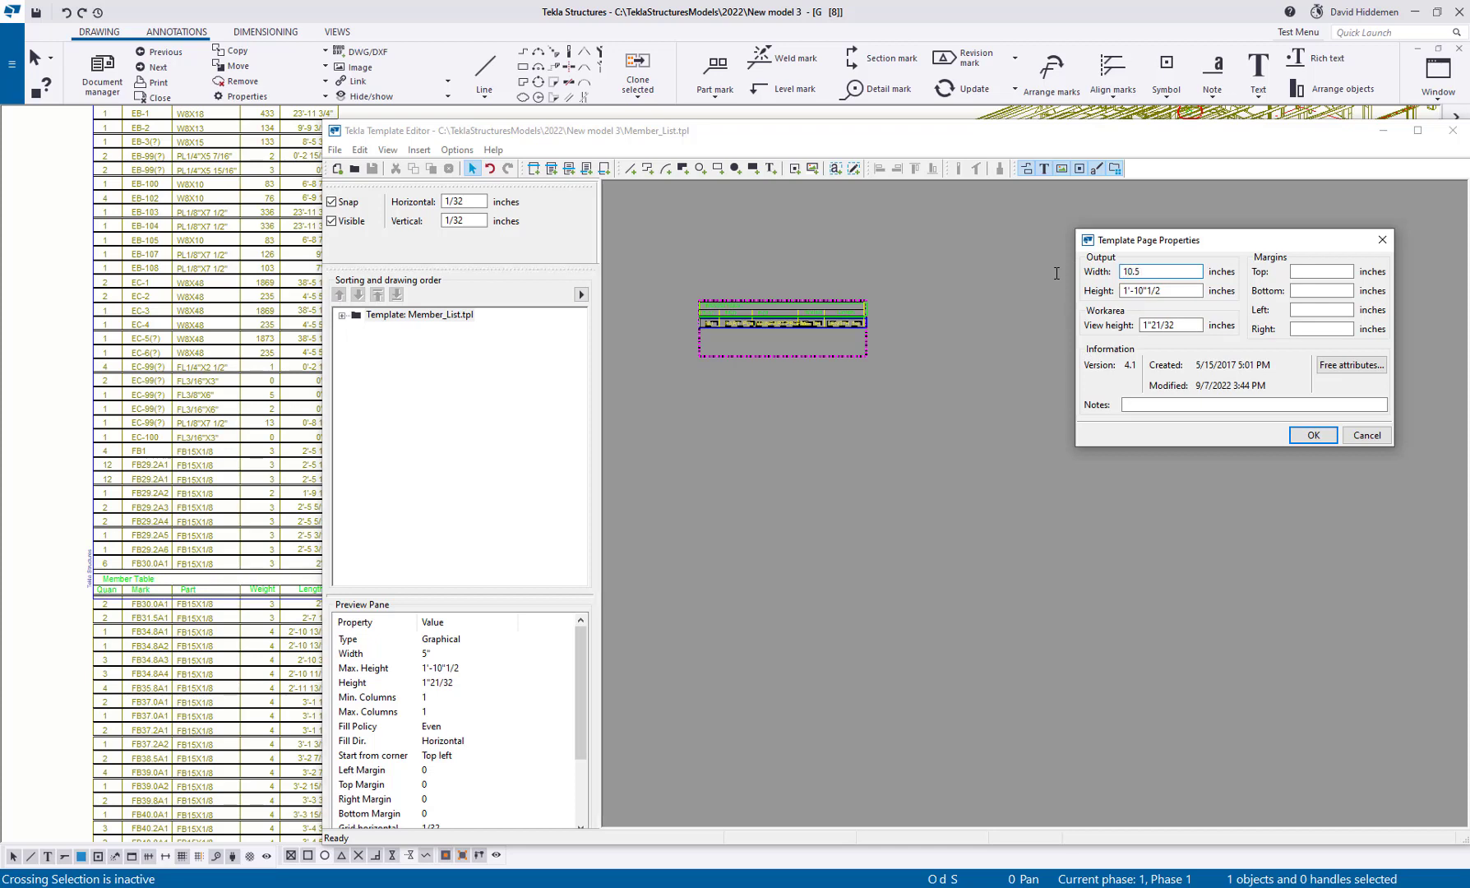
{"action": "left_click", "coordinate": [1317, 435]}
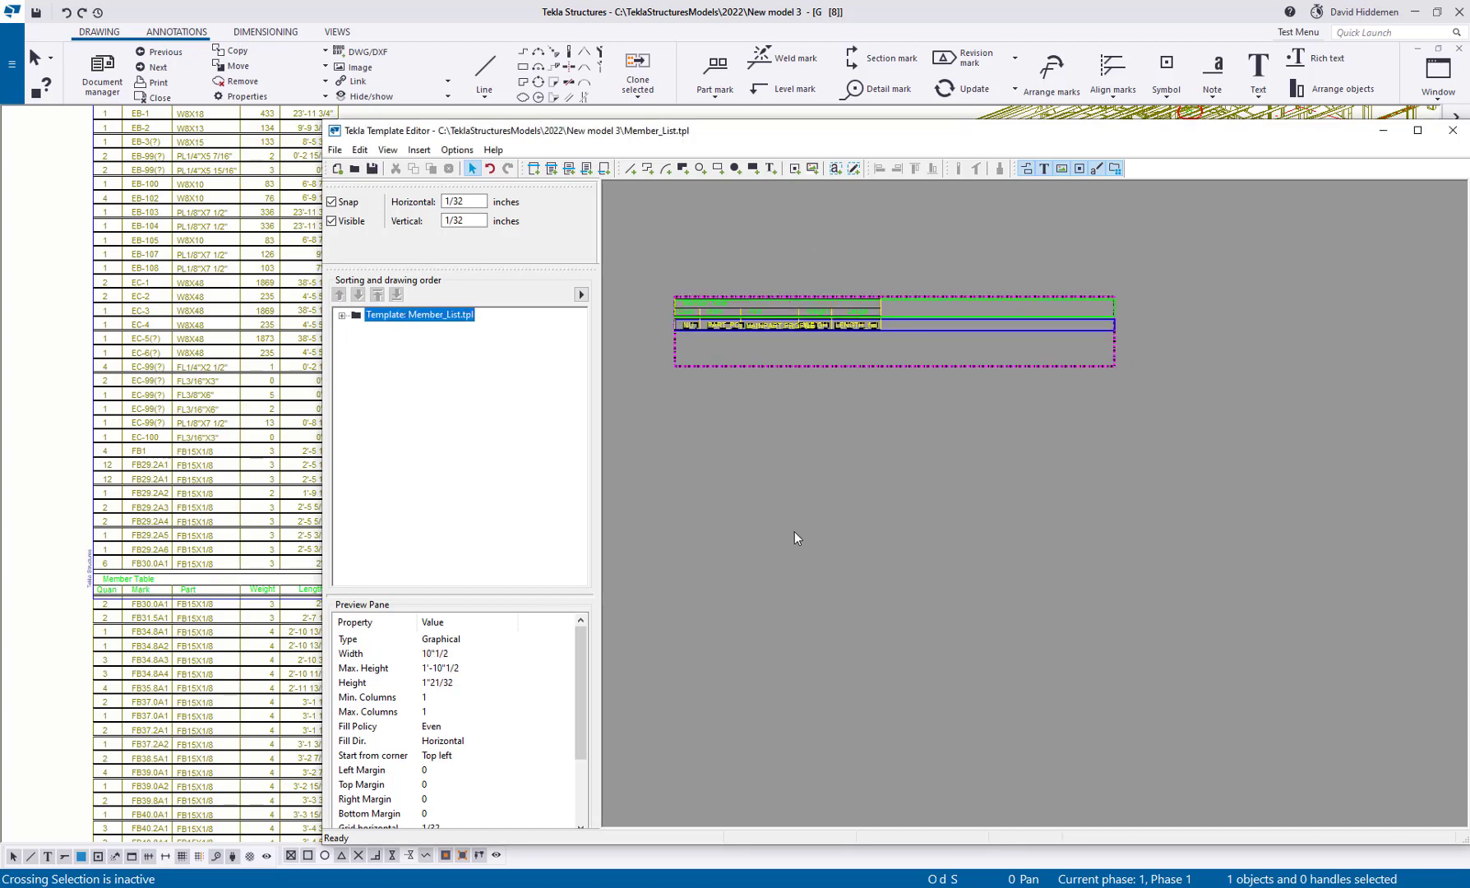
{"action": "scroll", "coordinate": [852, 443], "scroll_direction": "up", "scroll_amount": 3}
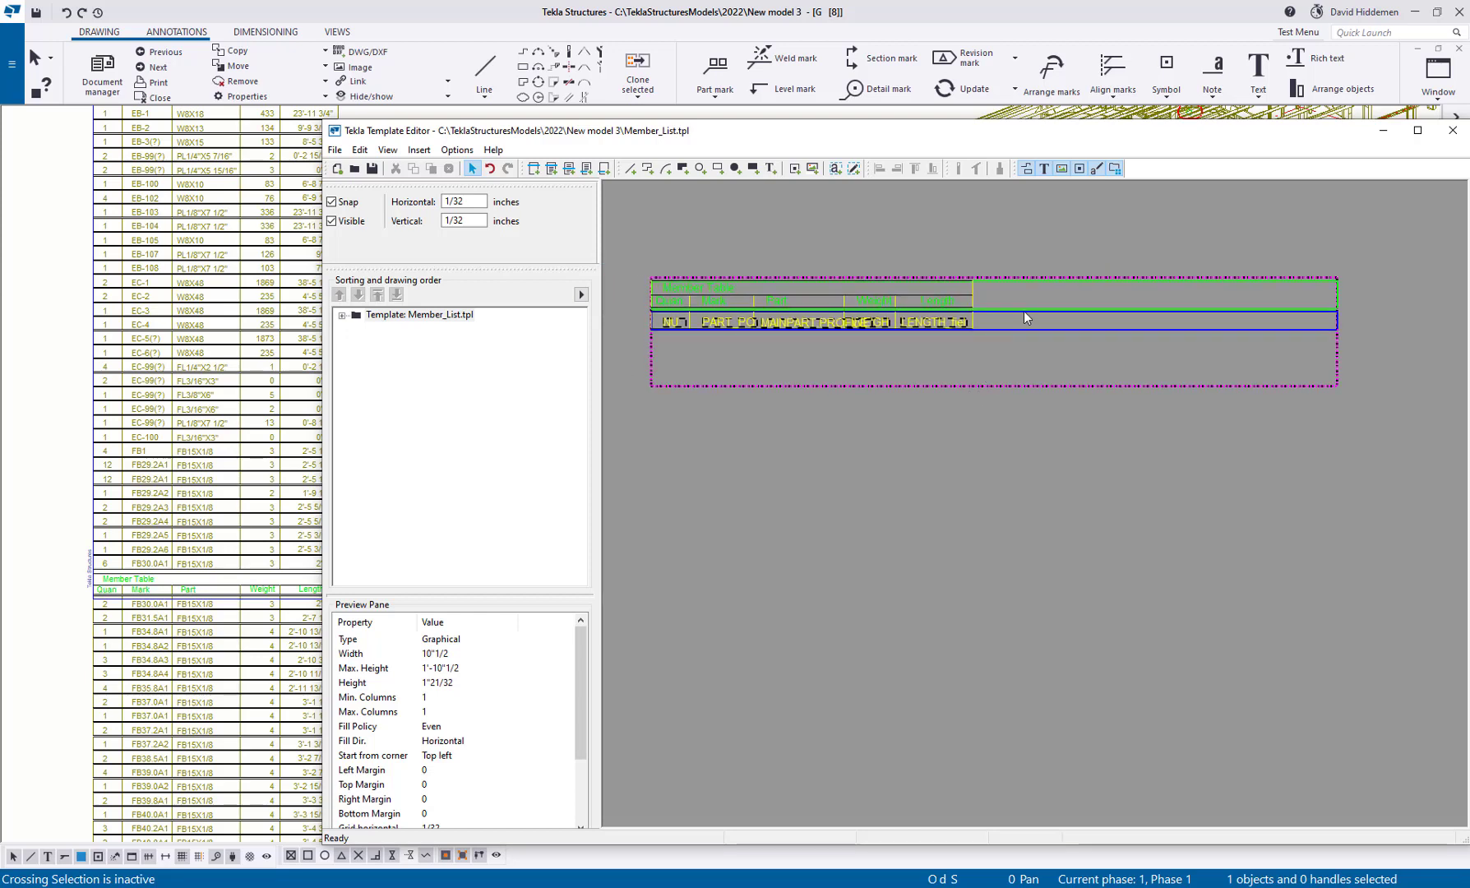
Enable Use columns on PageHeader and the PART row, limiting PART to 2 columns.
{"action": "double_click", "coordinate": [1017, 309]}
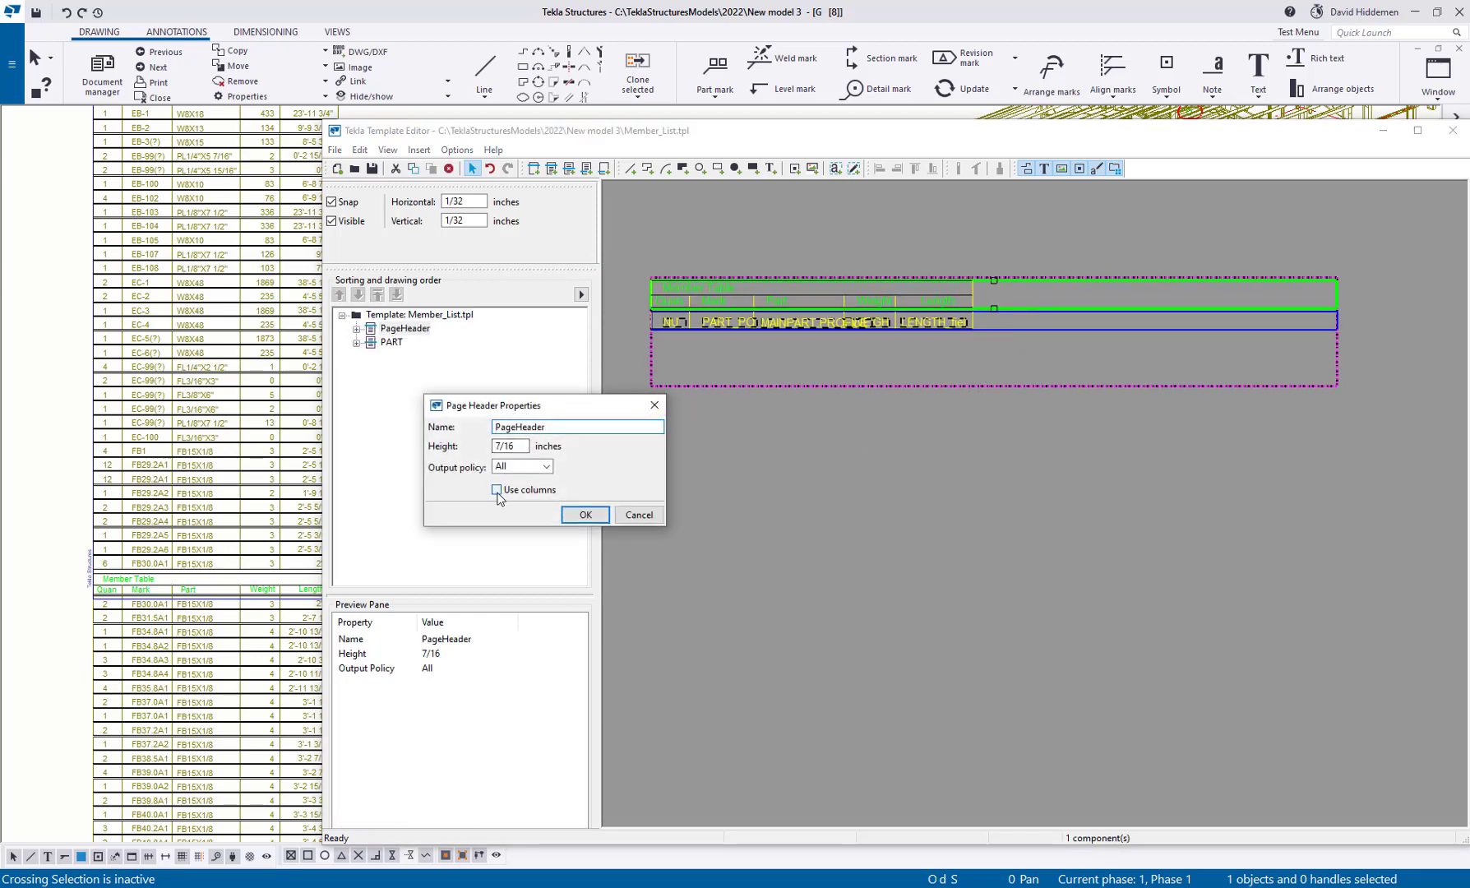
{"action": "left_click", "coordinate": [585, 515]}
{"action": "left_click", "coordinate": [1017, 327]}
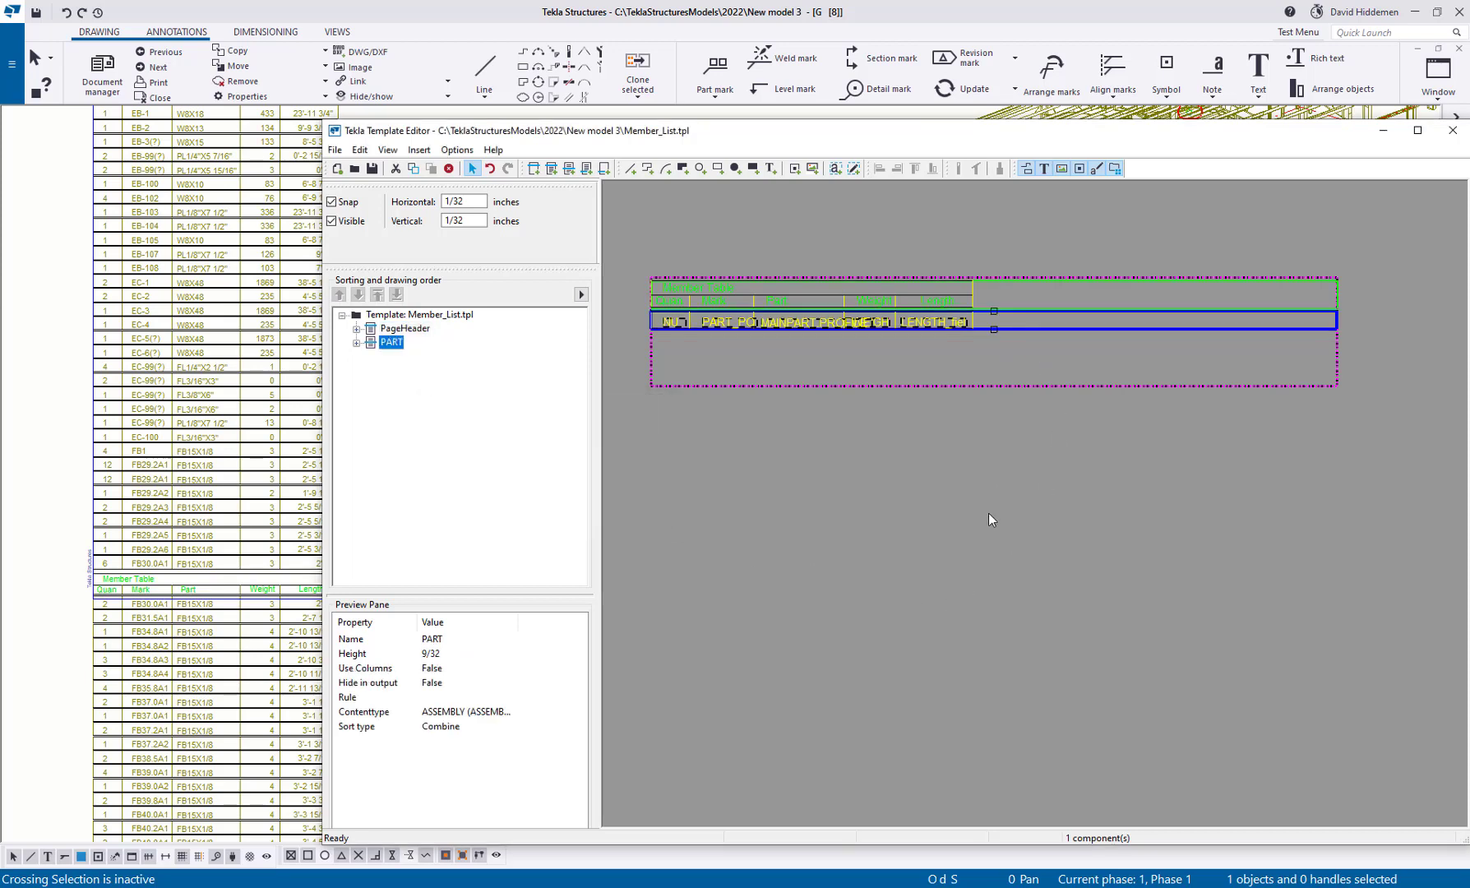
{"action": "double_click", "coordinate": [1042, 325]}
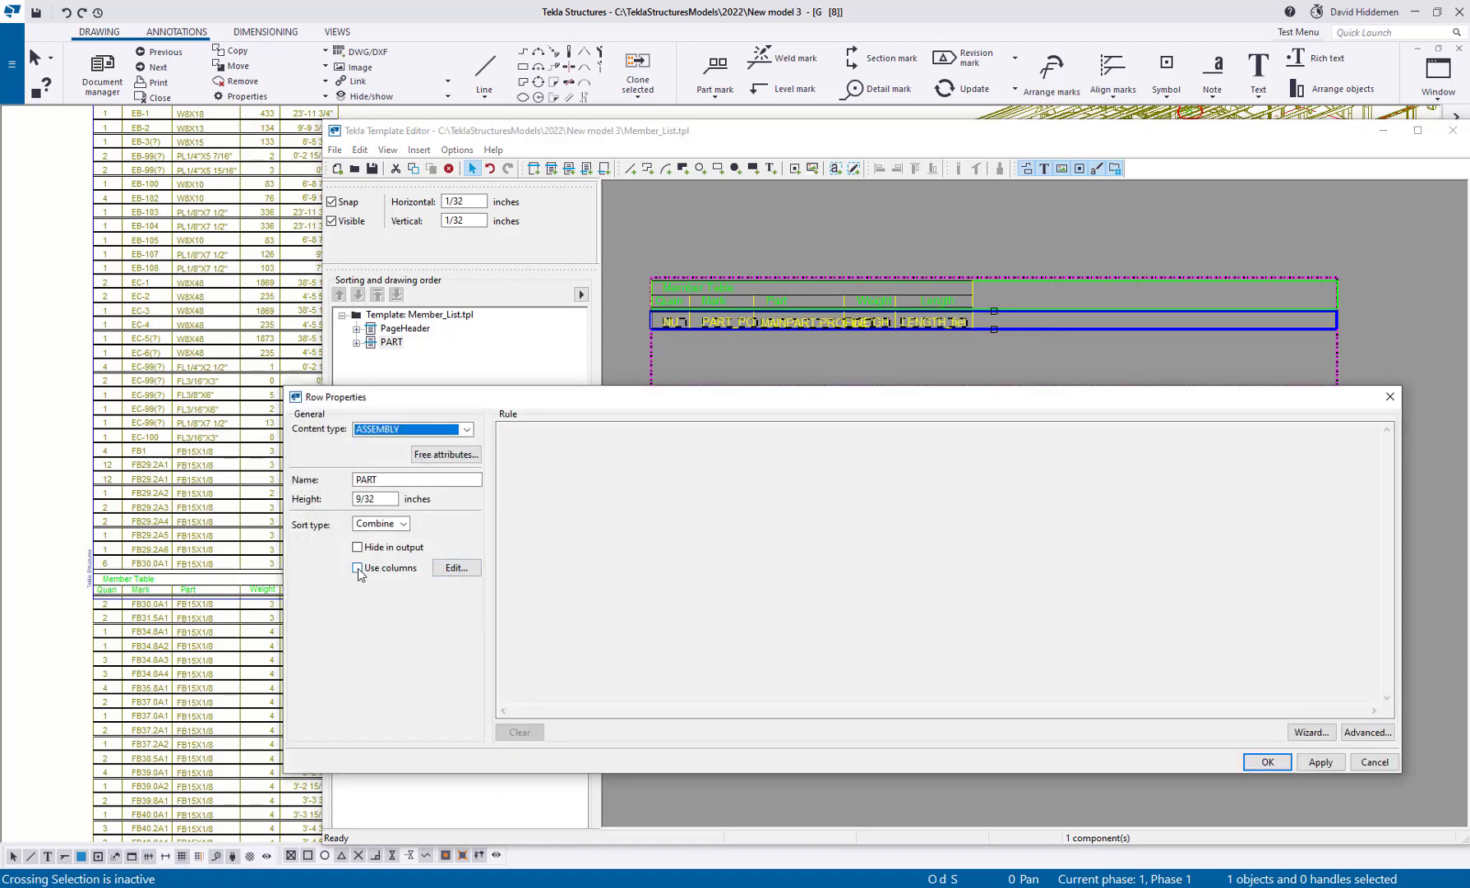
{"action": "left_click", "coordinate": [358, 568]}
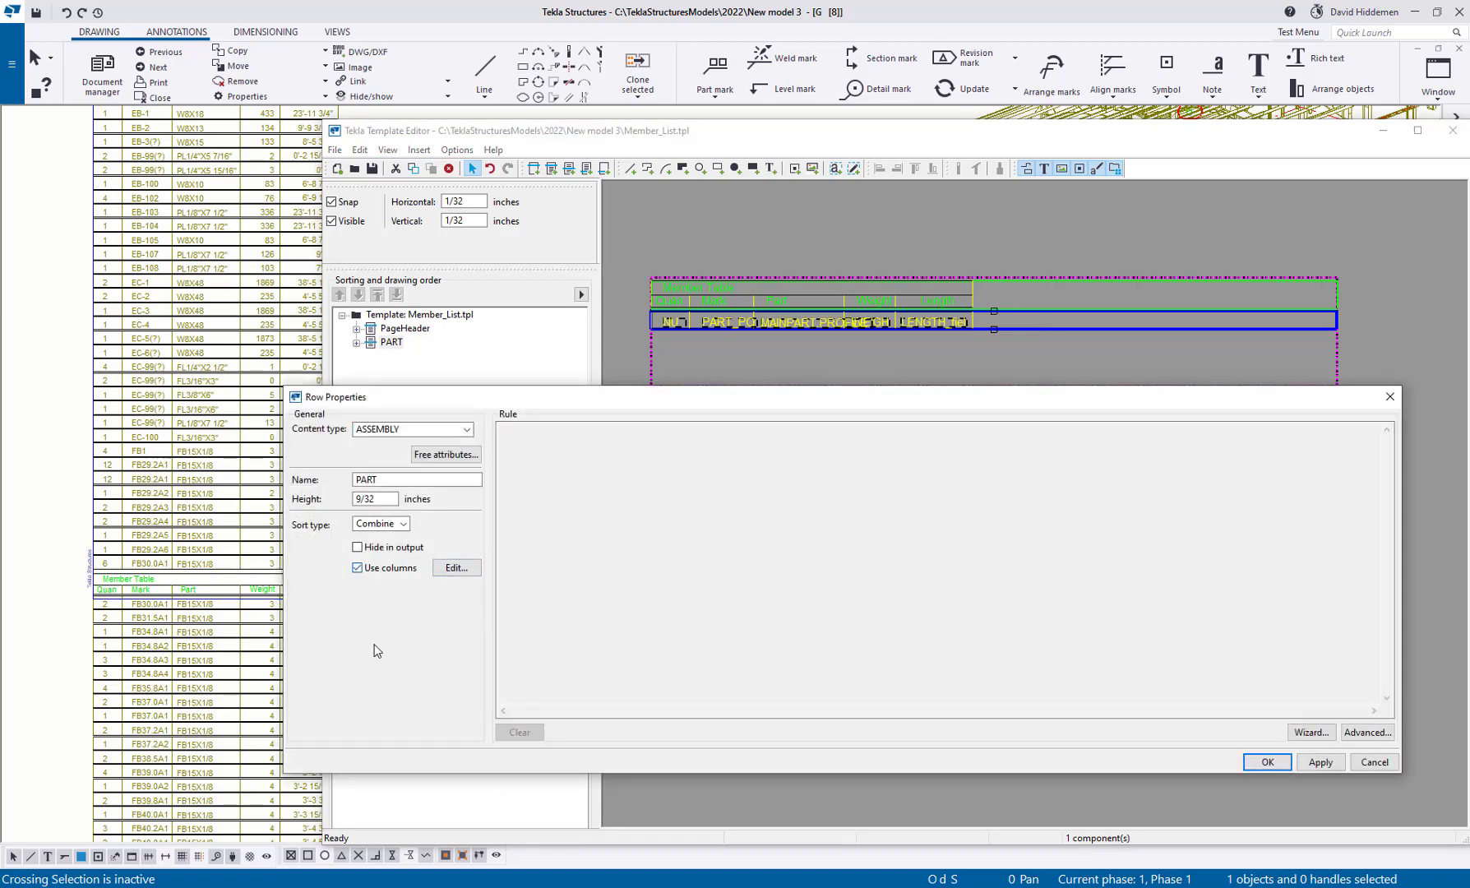
{"action": "left_click", "coordinate": [458, 568]}
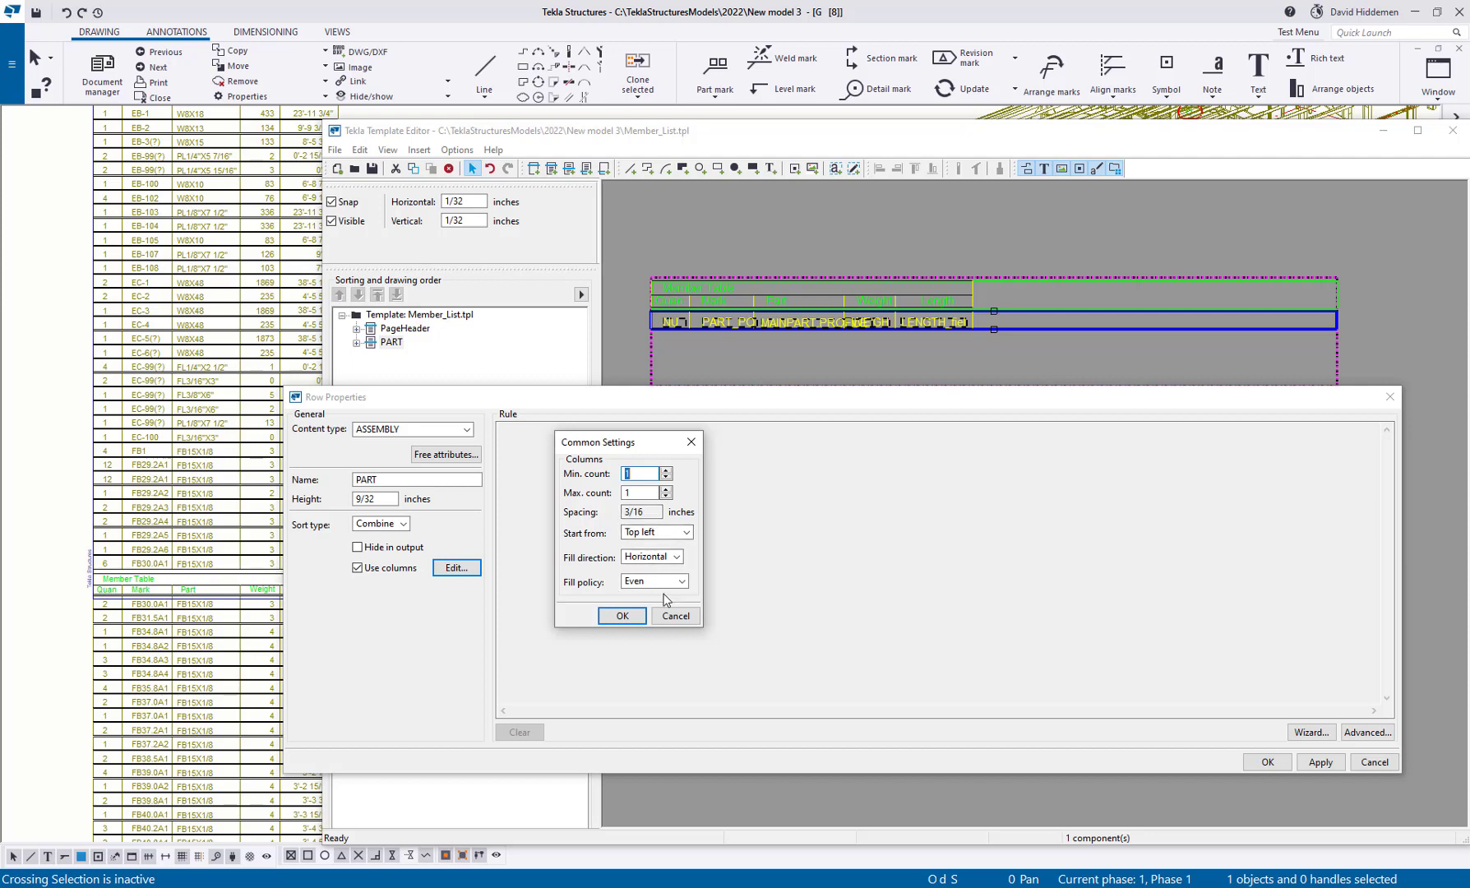
{"action": "key", "text": "Tab"}
{"action": "left_click", "coordinate": [622, 616]}
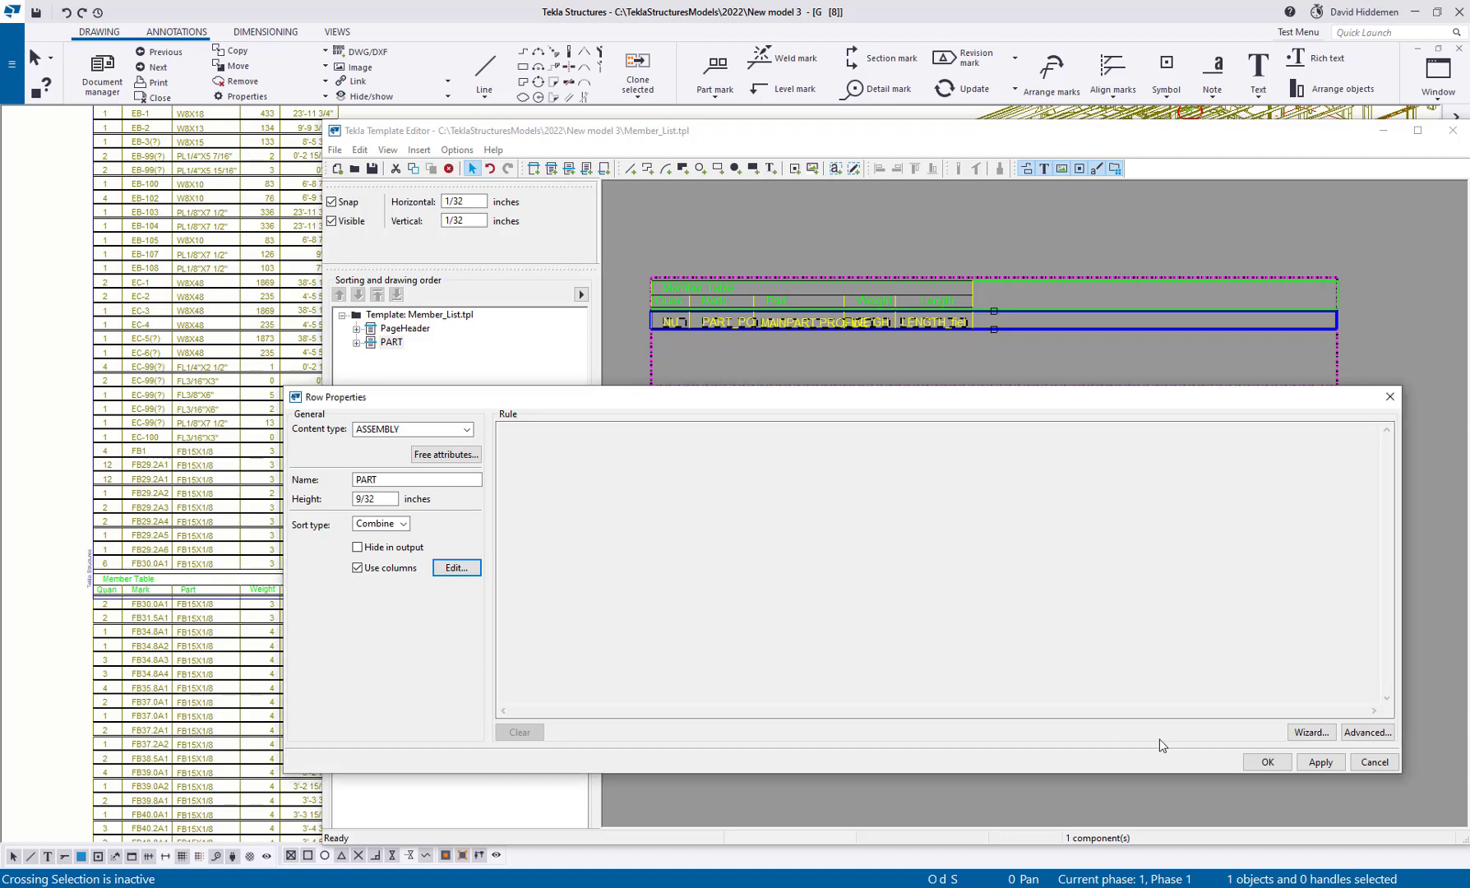
{"action": "left_click", "coordinate": [1255, 767]}
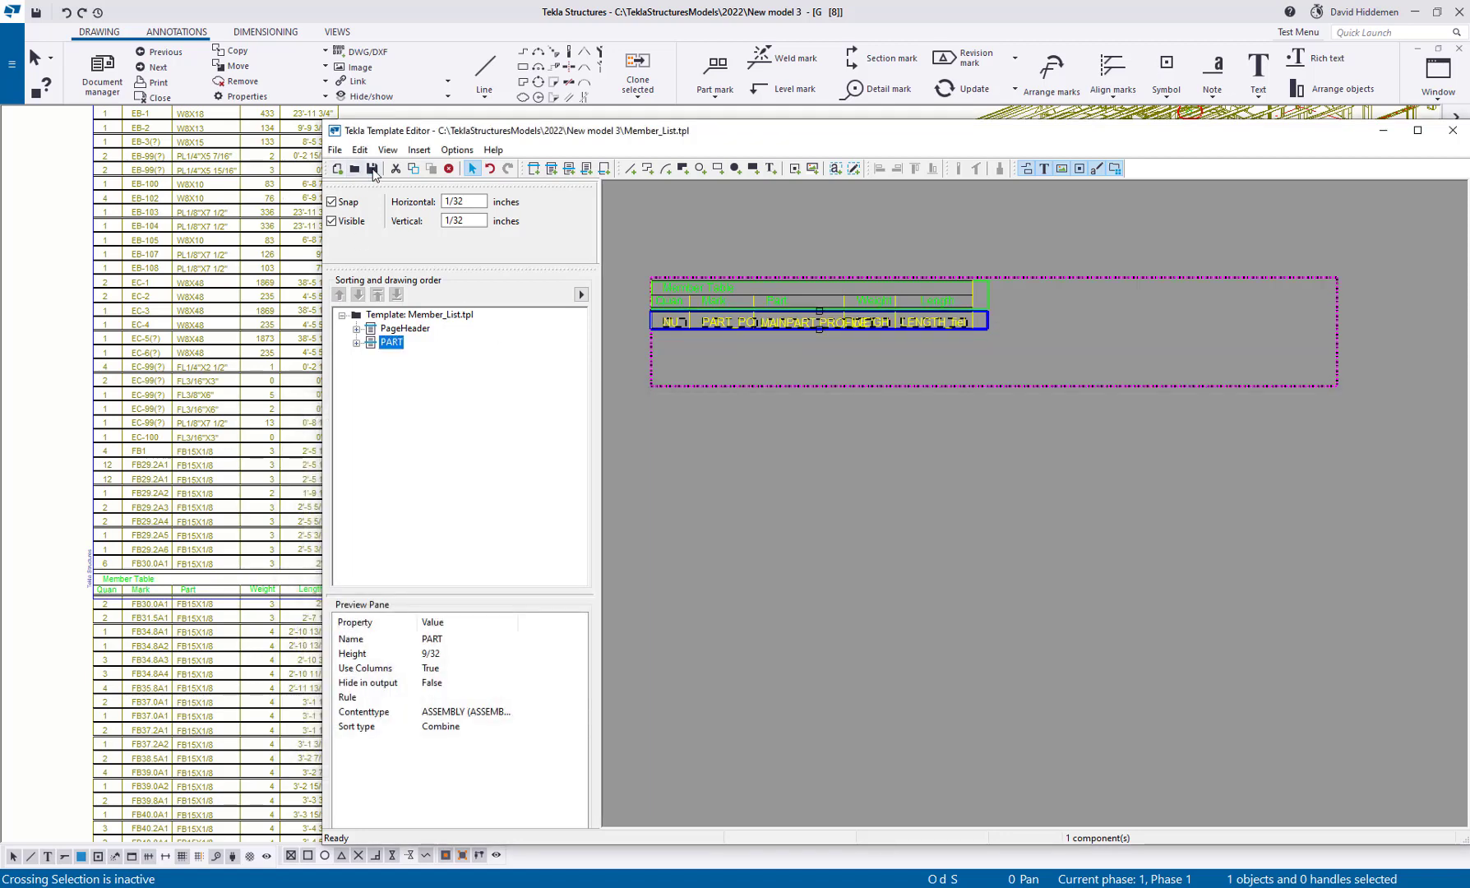
Refresh the drawing's member table and zoom to check the paired side-by-side columns.
{"action": "left_click", "coordinate": [156, 288]}
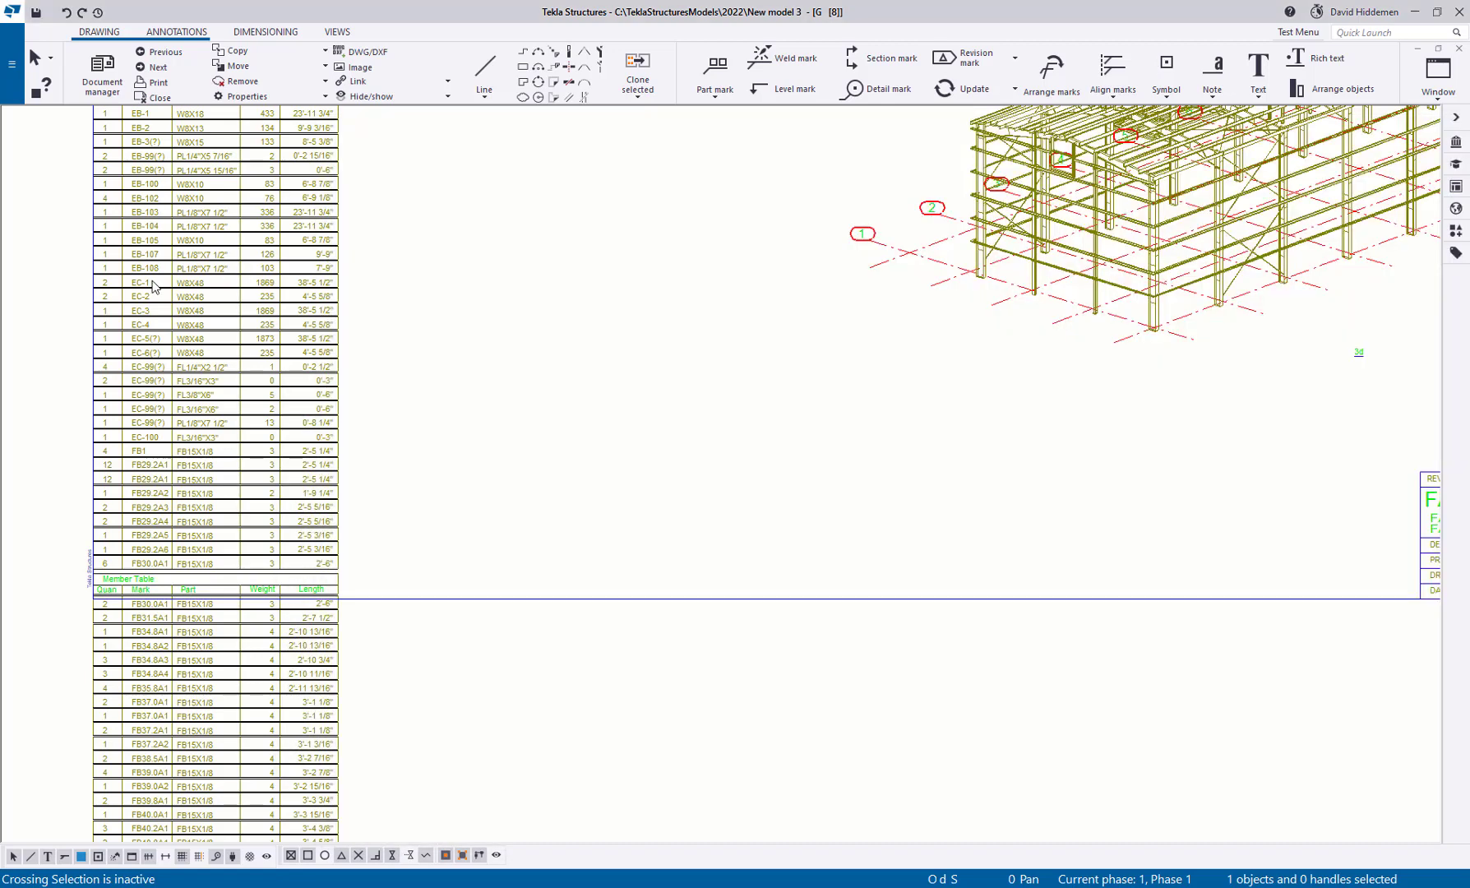
{"action": "right_click", "coordinate": [207, 282]}
{"action": "left_click", "coordinate": [298, 353]}
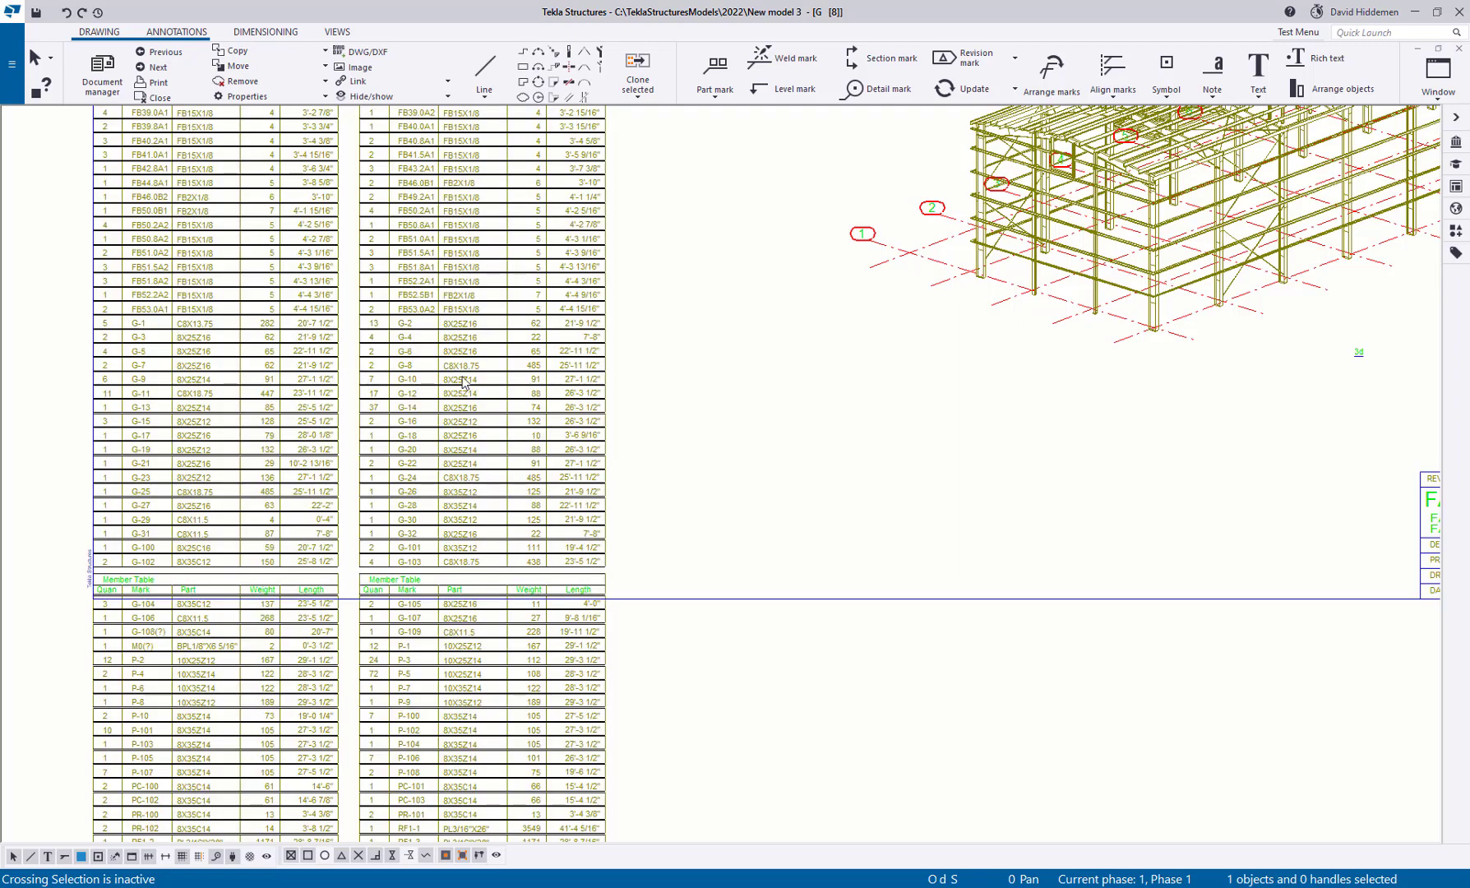
{"action": "scroll", "coordinate": [454, 380], "scroll_direction": "down", "scroll_amount": 10}
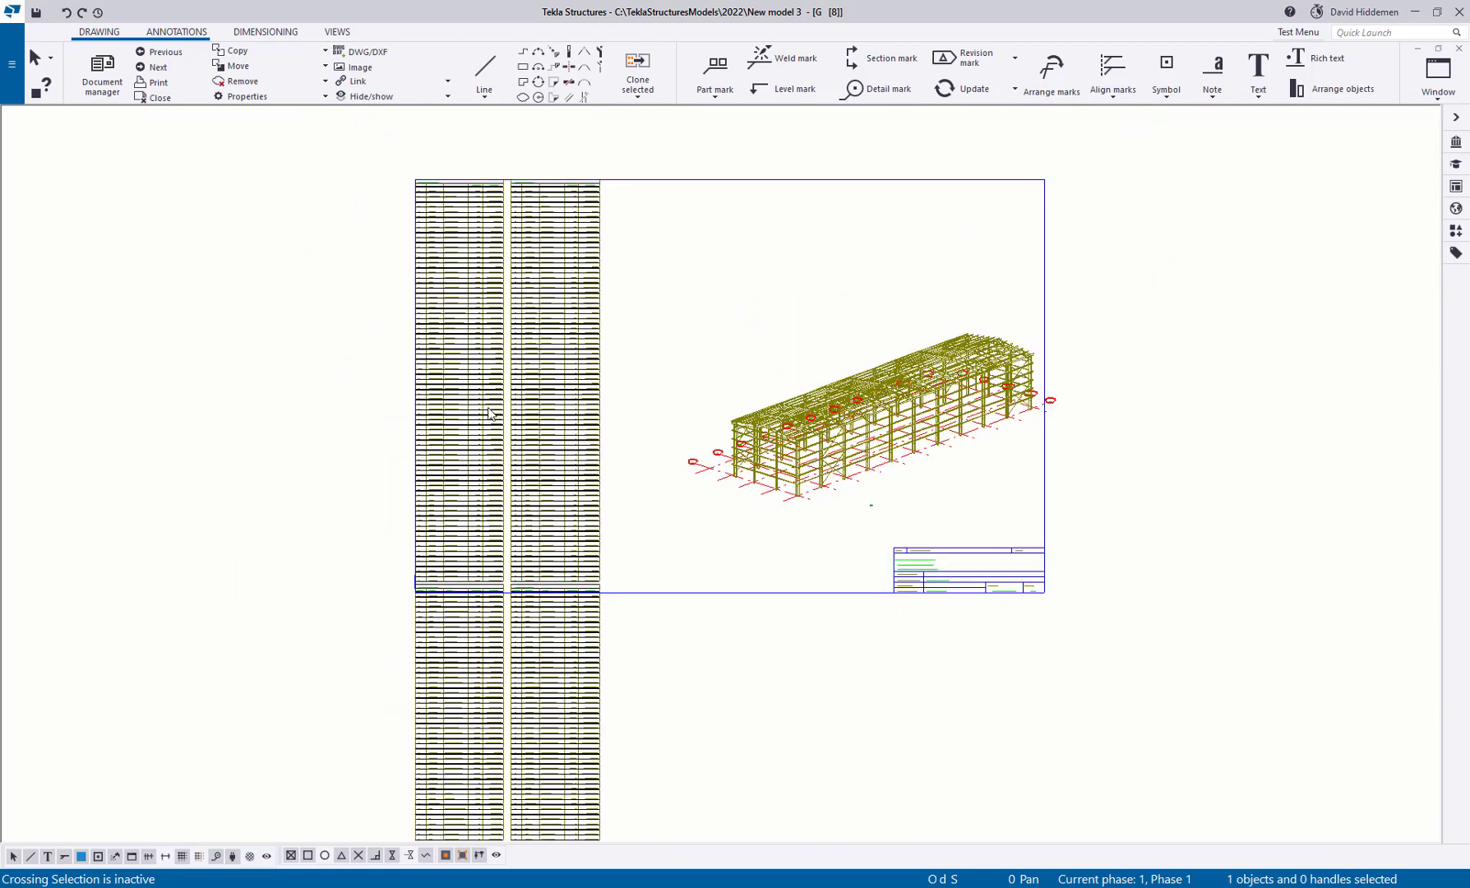
{"action": "scroll", "coordinate": [493, 502], "scroll_direction": "down", "scroll_amount": 3}
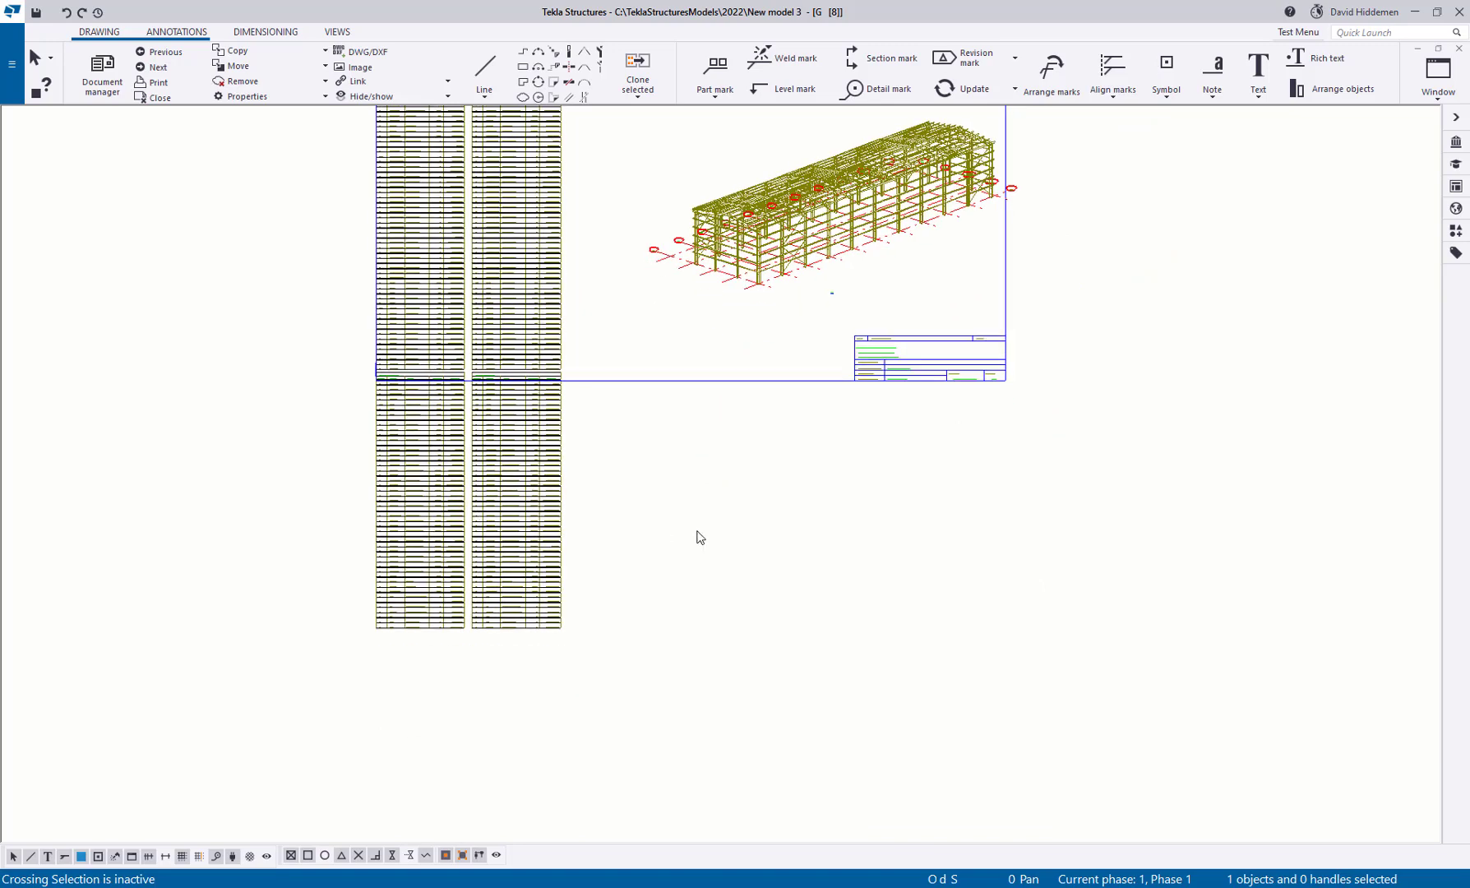
{"action": "scroll", "coordinate": [633, 592], "scroll_direction": "up", "scroll_amount": 3}
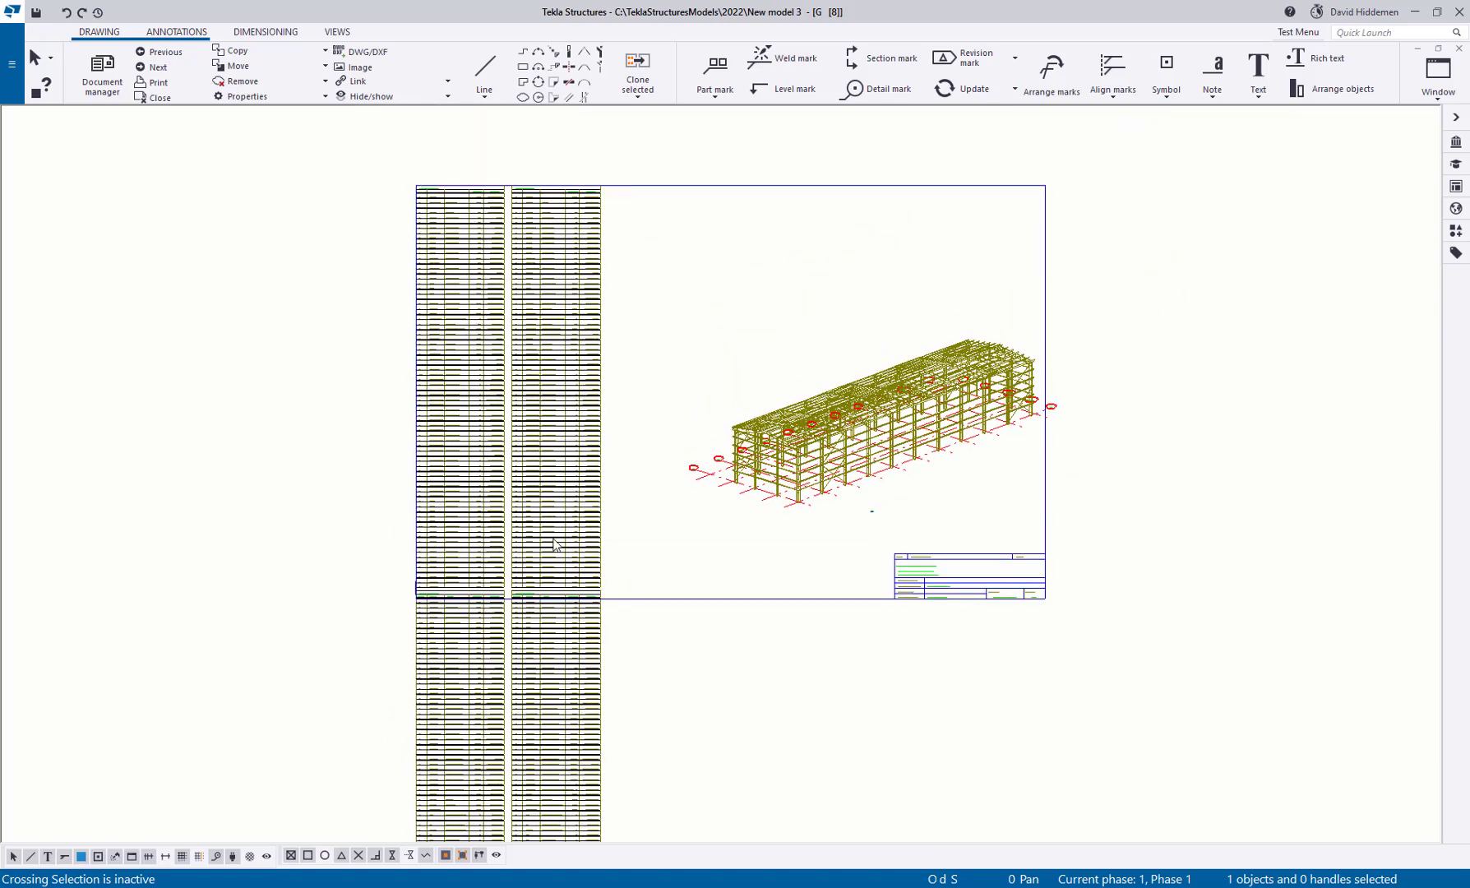
{"action": "scroll", "coordinate": [552, 539], "scroll_direction": "down", "scroll_amount": 3}
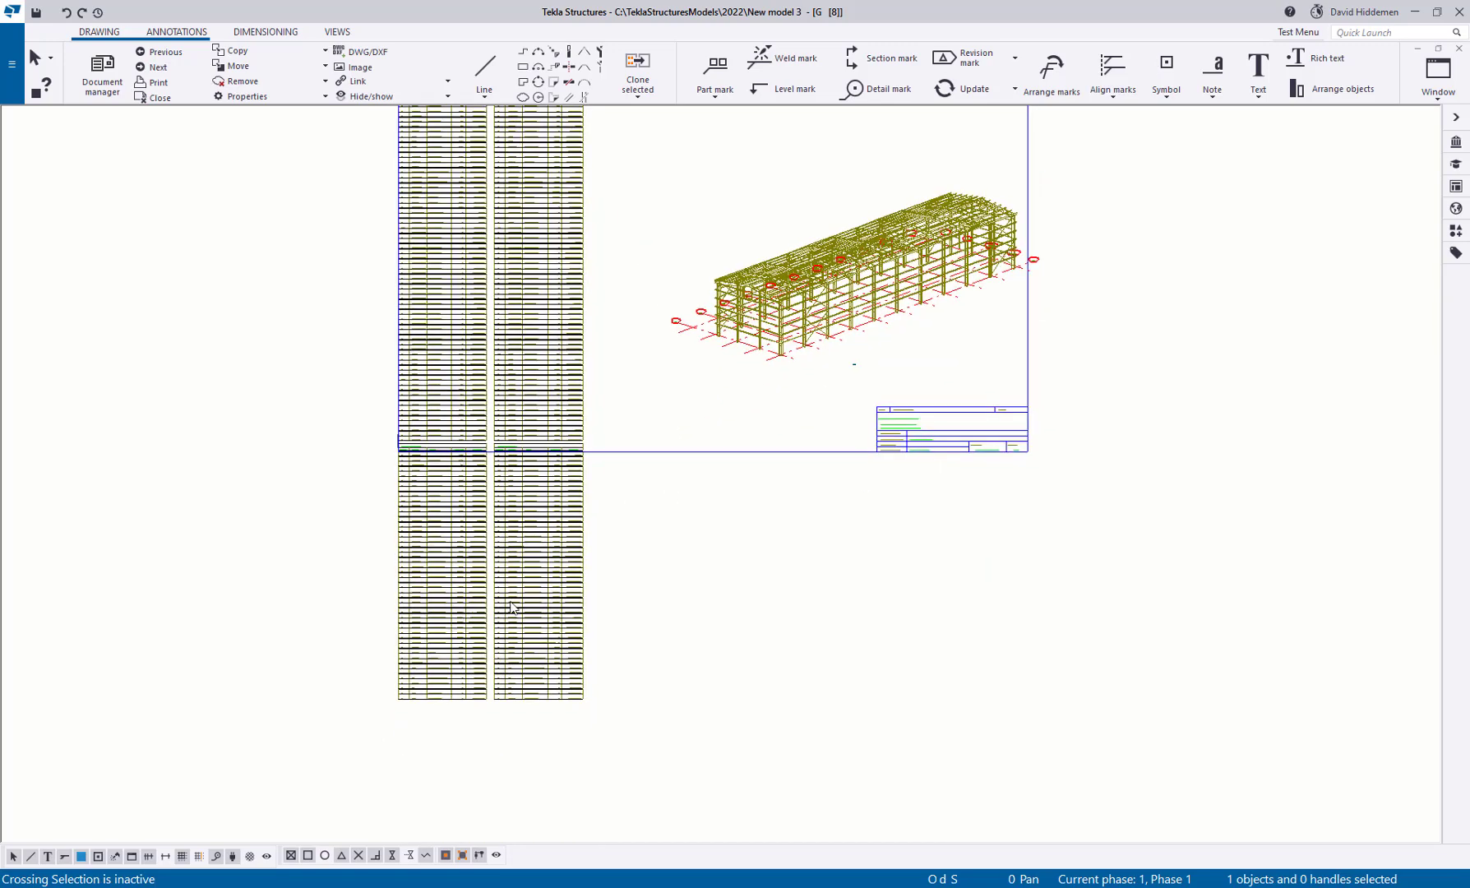
{"action": "scroll", "coordinate": [542, 411], "scroll_direction": "up", "scroll_amount": 3}
{"action": "scroll", "coordinate": [473, 158], "scroll_direction": "up", "scroll_amount": 6}
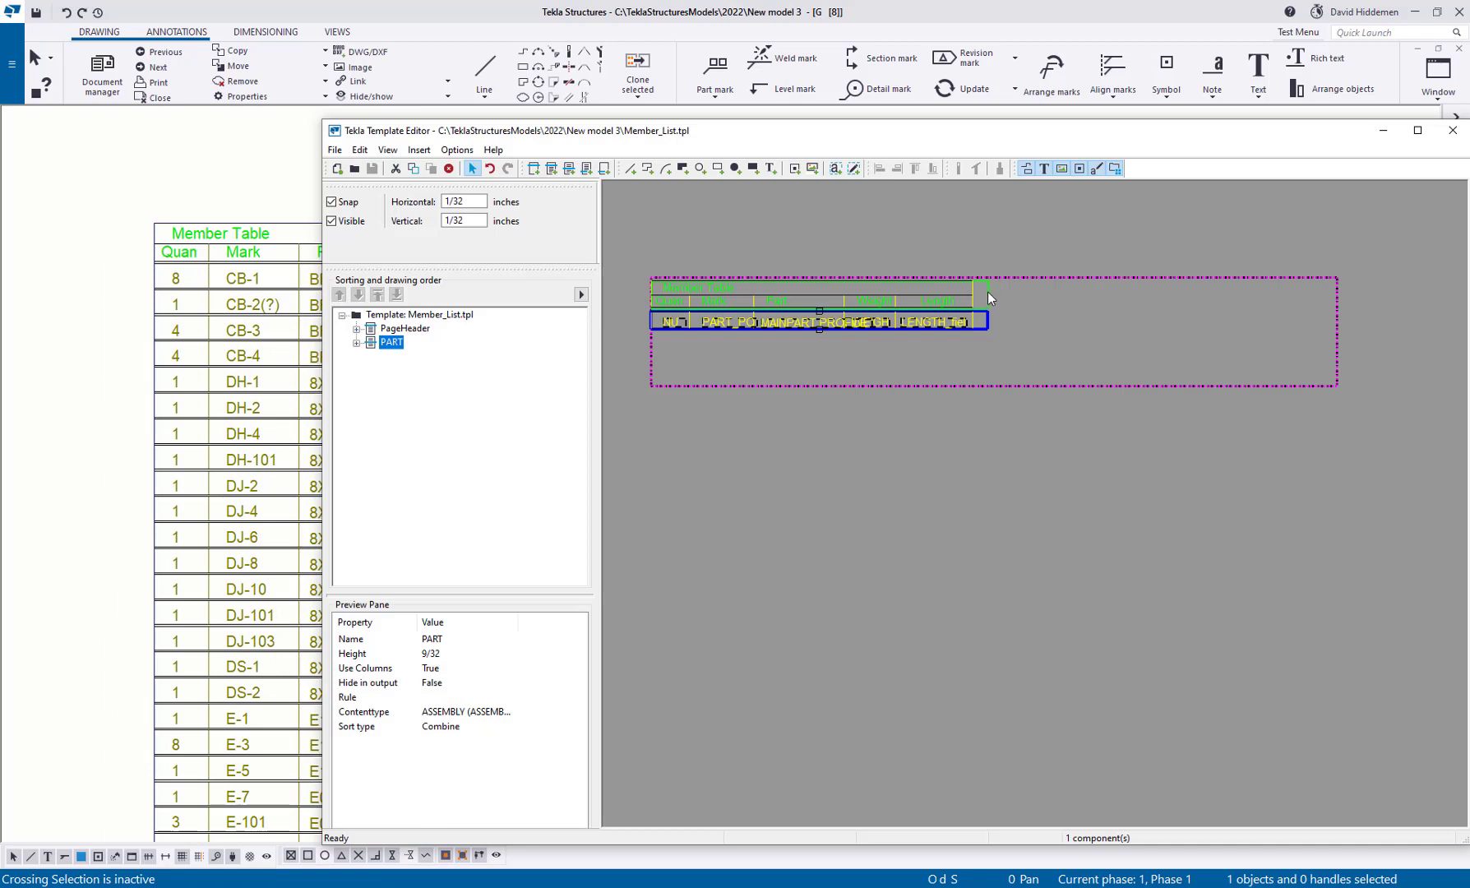
Toggle the PageHeader's Use columns and move the editor aside to show both member tables.
{"action": "double_click", "coordinate": [987, 292]}
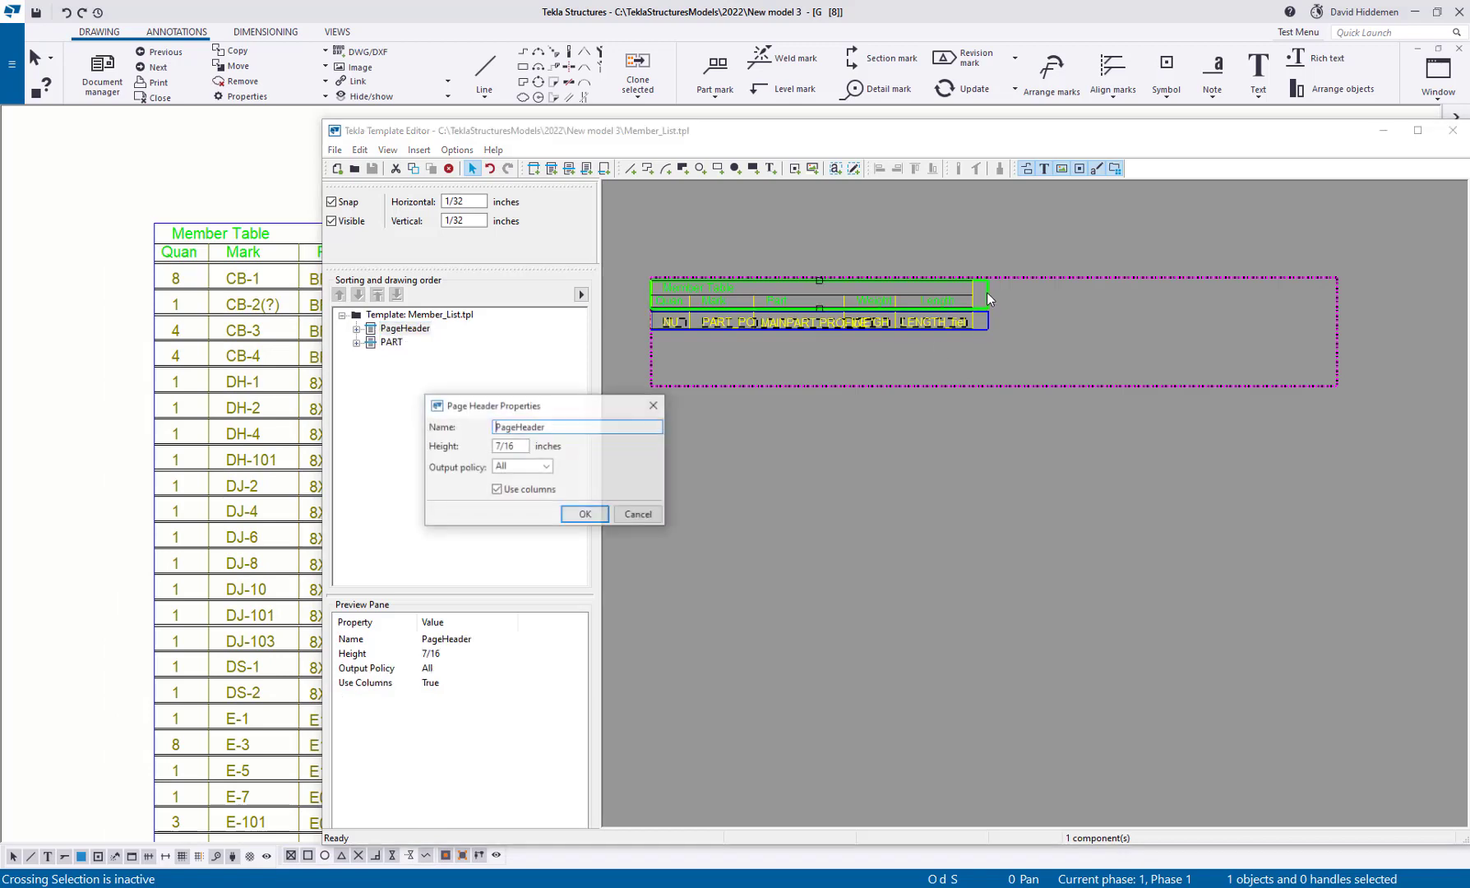
{"action": "left_click", "coordinate": [496, 491]}
{"action": "left_click", "coordinate": [585, 514]}
{"action": "mouse_move", "coordinate": [580, 131]}
{"action": "left_mouse_down"}
{"action": "mouse_move", "coordinate": [742, 100]}
{"action": "mouse_move", "coordinate": [1001, 166]}
{"action": "left_mouse_up"}
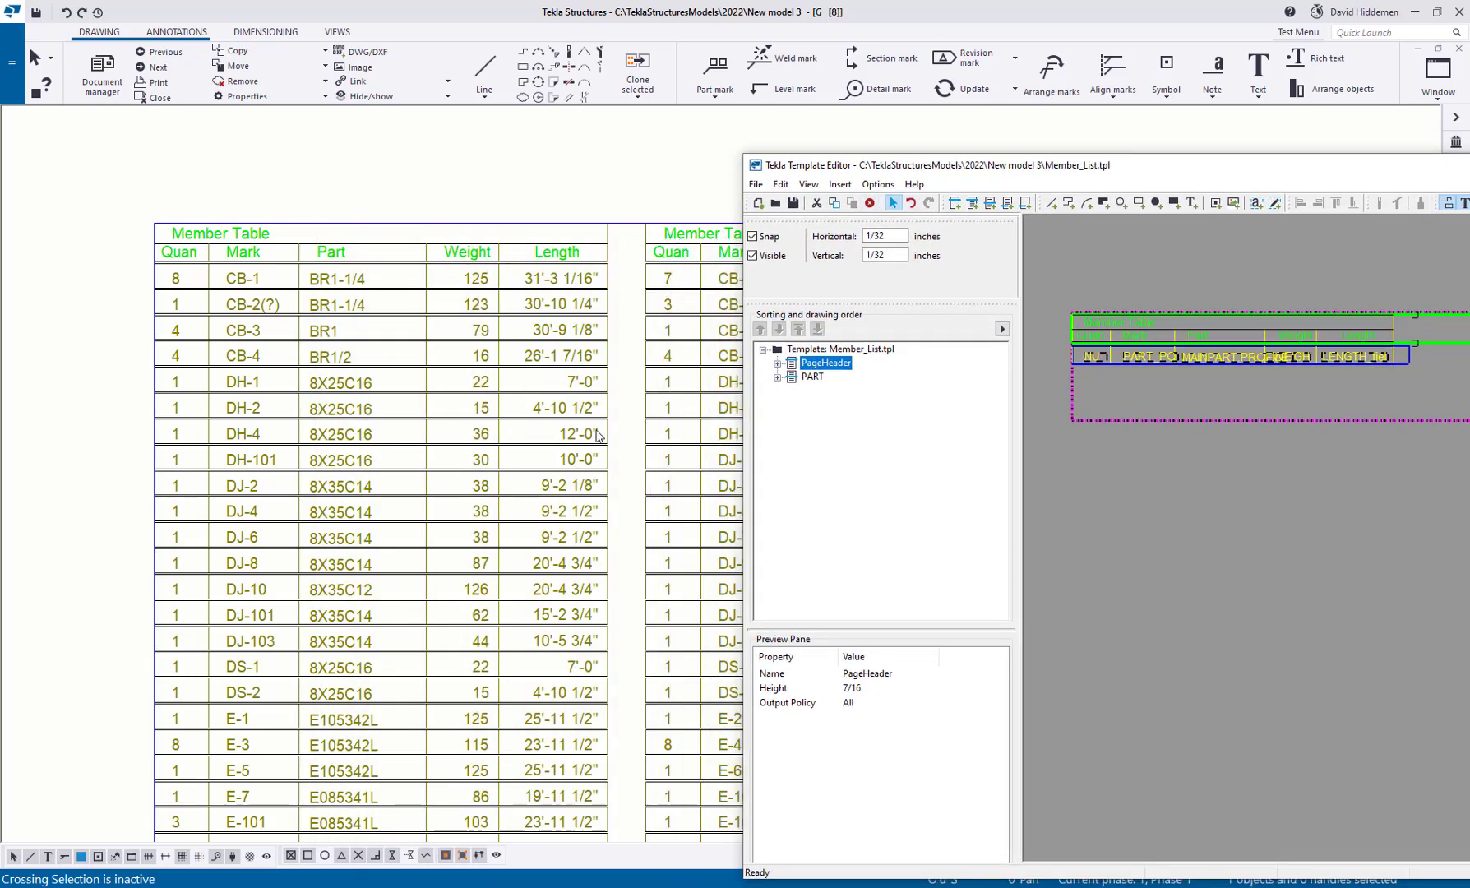
{"action": "middle_click_drag", "start_coordinate": [646, 442], "coordinate": [458, 431]}
{"action": "scroll", "coordinate": [761, 444], "scroll_direction": "down", "scroll_amount": 3}
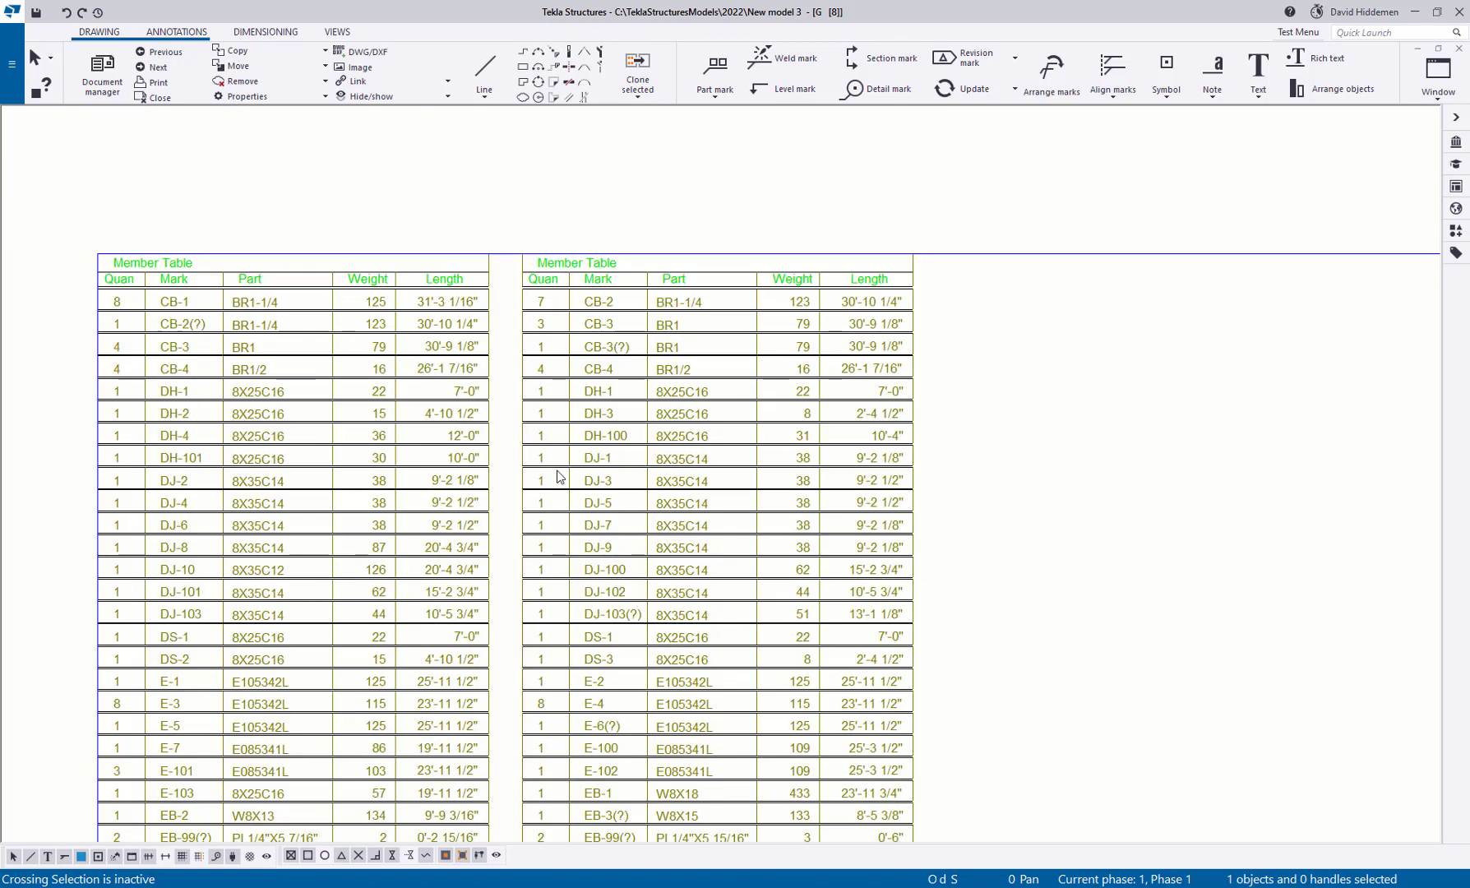
Reopen PageHeader properties and confirm Use Columns is set to True.
{"action": "key", "text": "alt+Tab"}
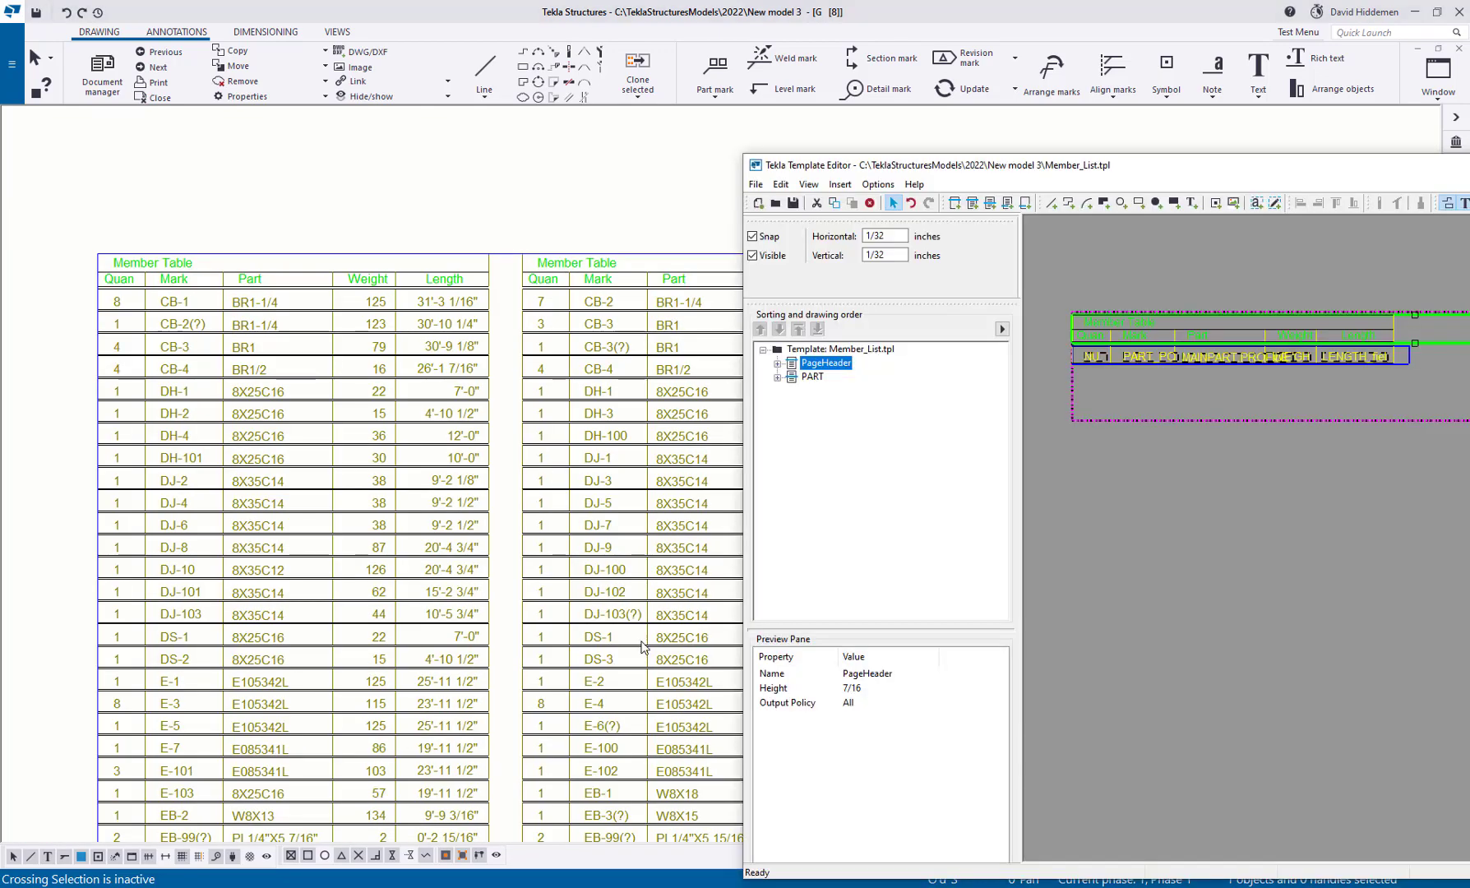
{"action": "double_click", "coordinate": [1448, 351]}
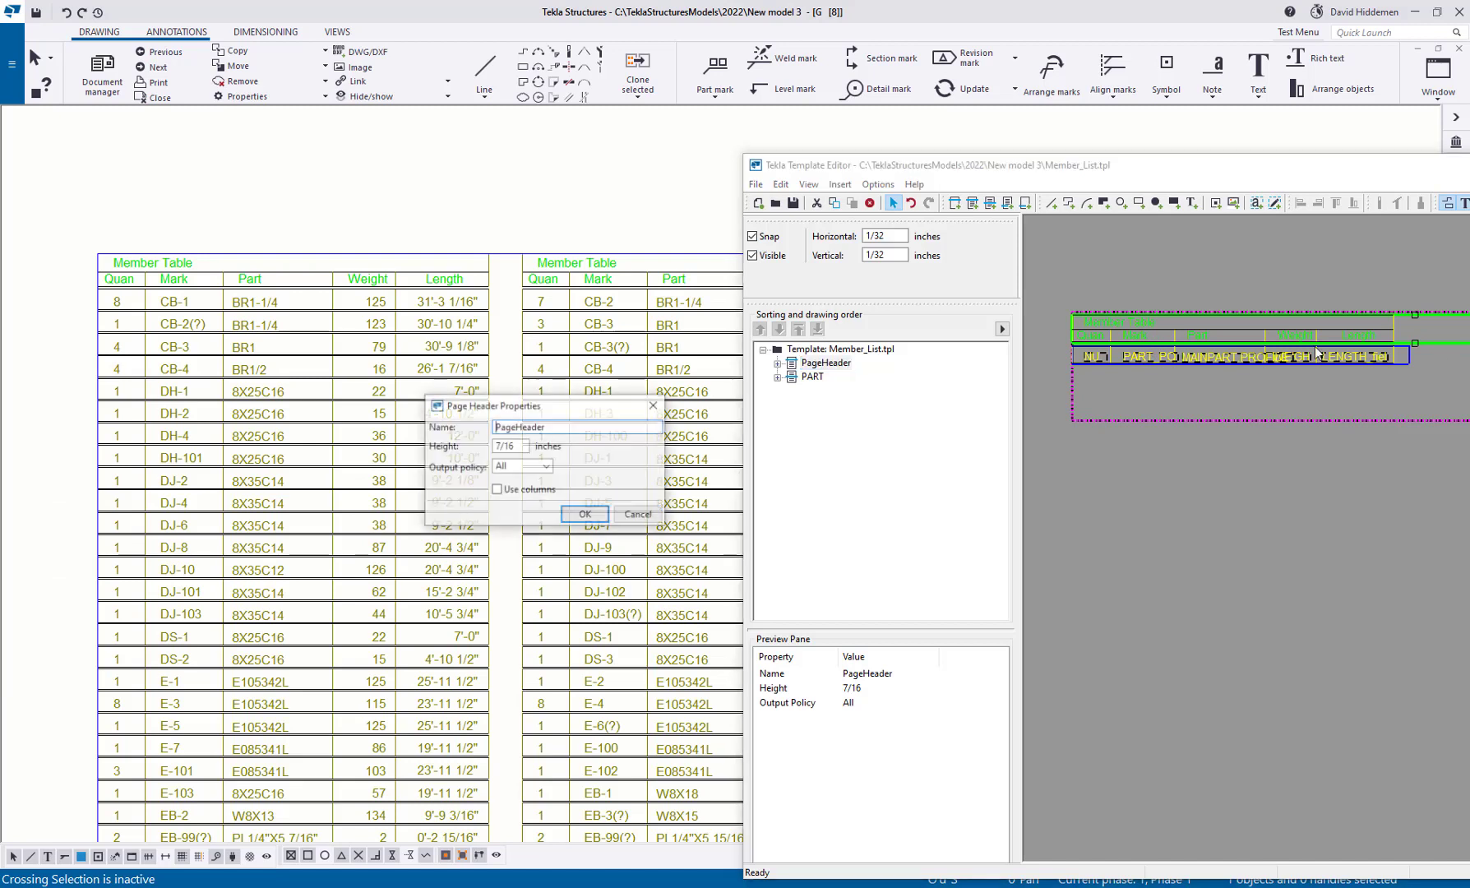
{"action": "left_click", "coordinate": [638, 516]}
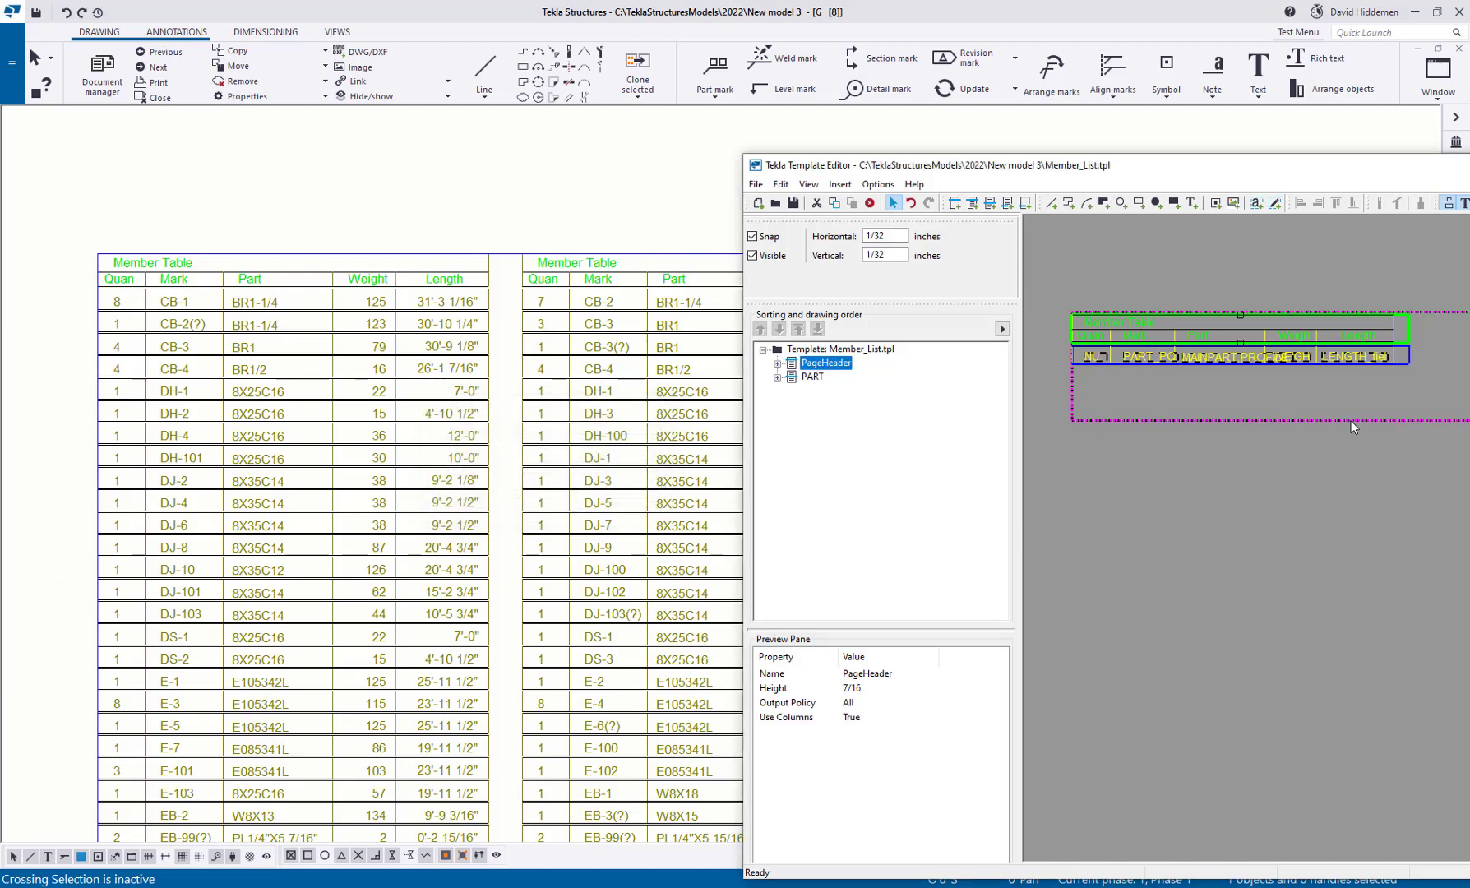
Open the PART row's column settings and compare them with the drawing's member tables.
{"action": "double_click", "coordinate": [1409, 356]}
{"action": "left_click_drag", "start_coordinate": [828, 380], "coordinate": [1332, 334]}
{"action": "left_click", "coordinate": [996, 509]}
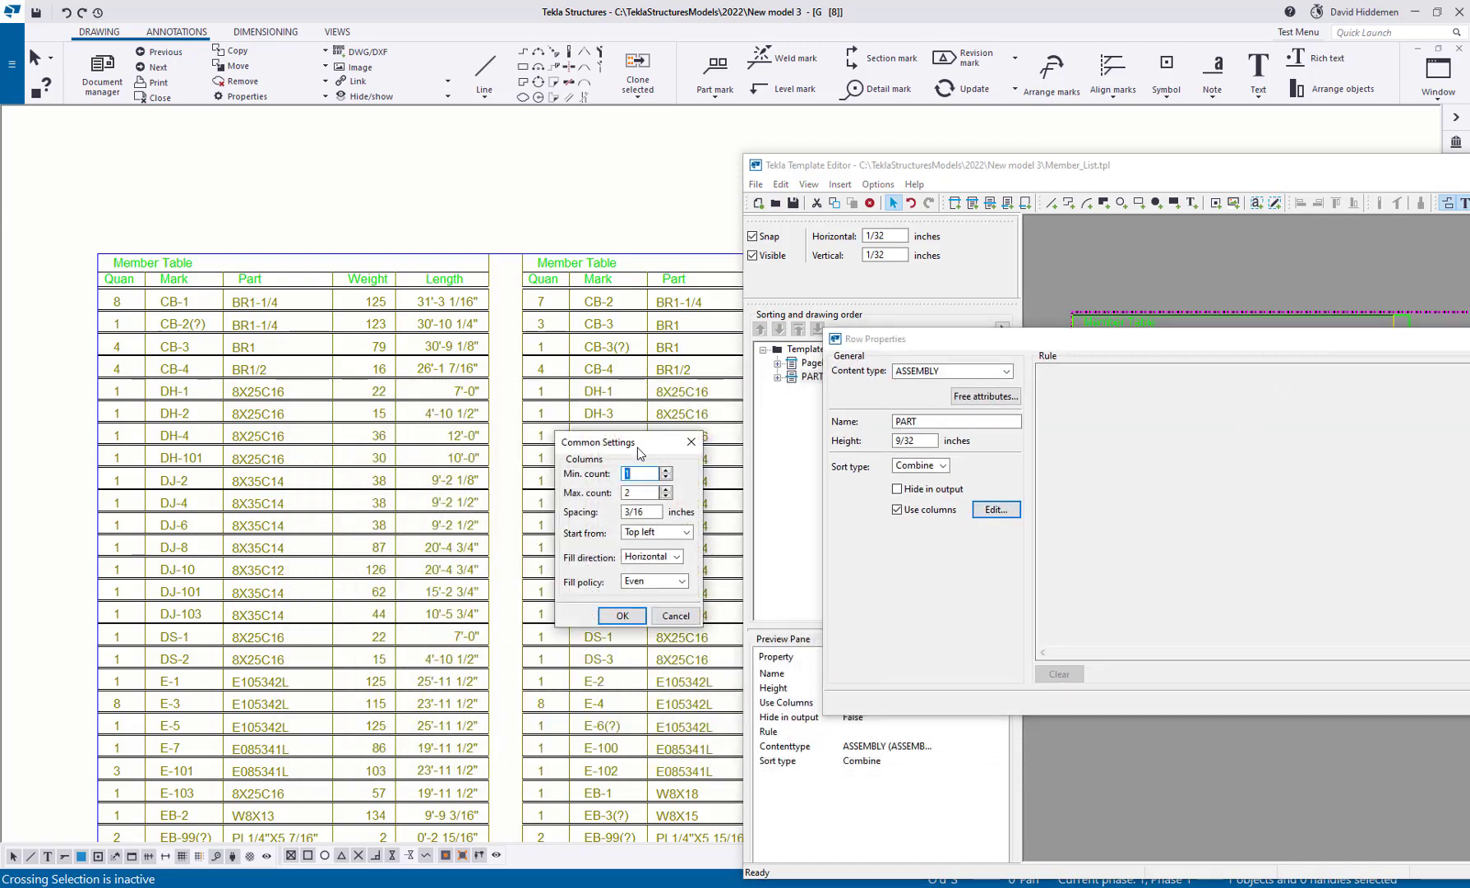
{"action": "left_click_drag", "start_coordinate": [637, 446], "coordinate": [1184, 445]}
{"action": "left_click", "coordinate": [389, 341]}
{"action": "scroll", "coordinate": [389, 341], "scroll_direction": "down", "scroll_amount": 3}
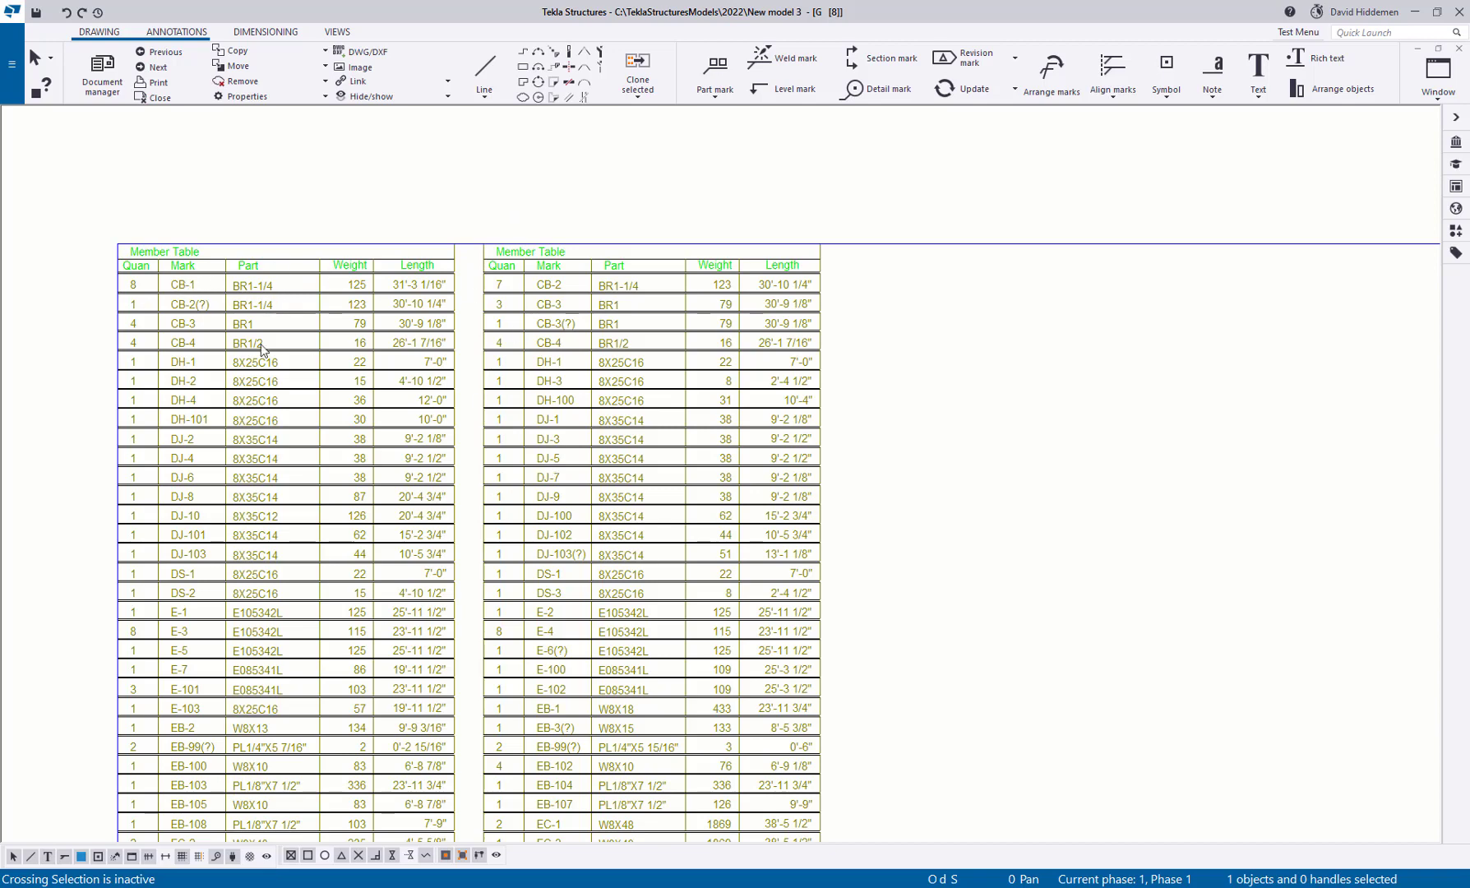
Set the PART row's fill direction to Vertical, apply it, and close the template editor.
{"action": "key", "text": "alt+Tab"}
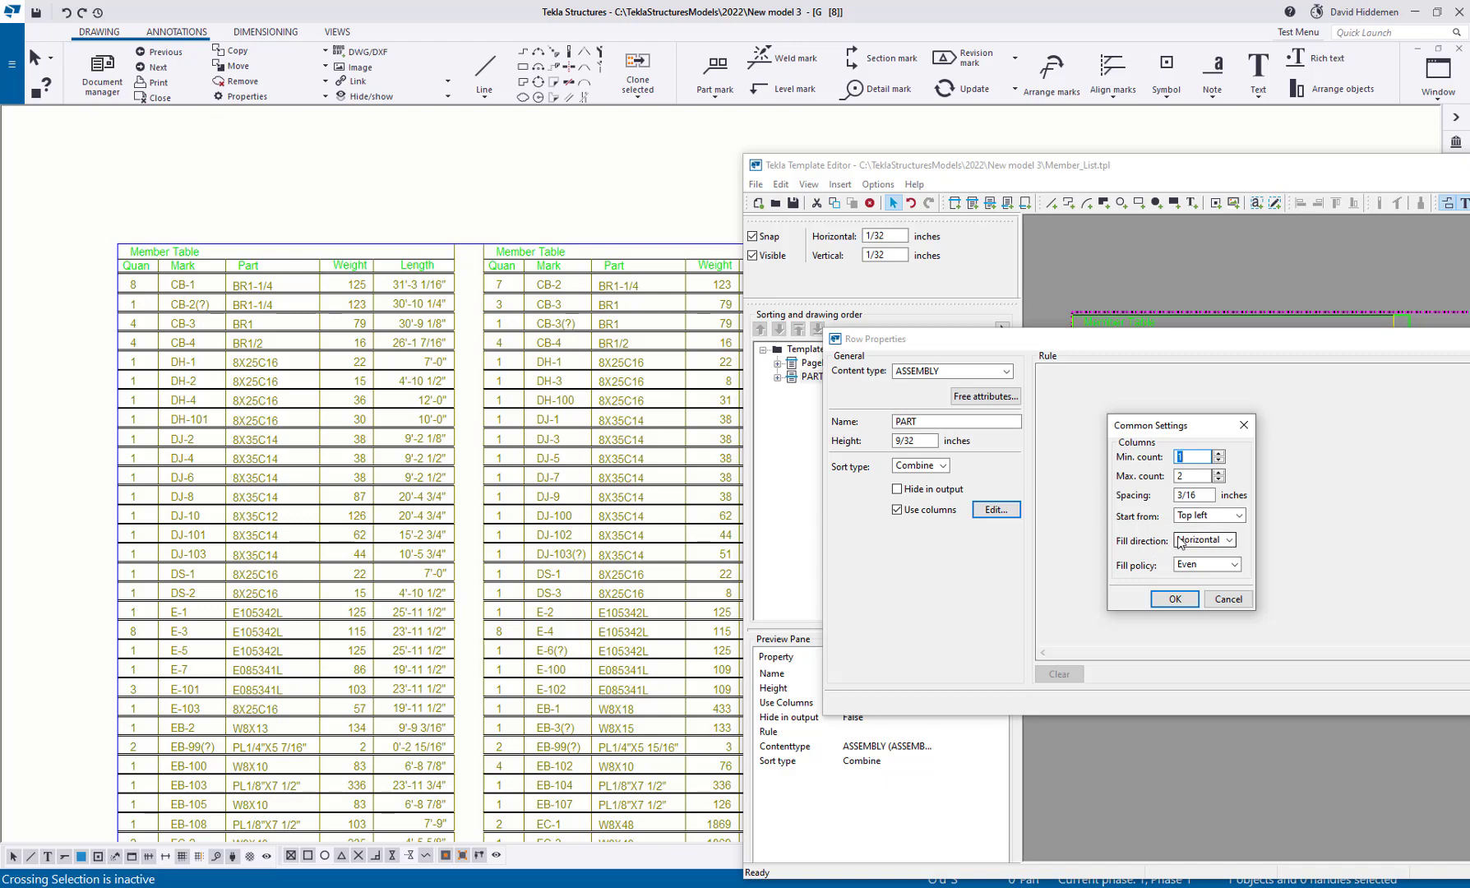
{"action": "left_click", "coordinate": [1229, 540]}
{"action": "left_click", "coordinate": [1217, 569]}
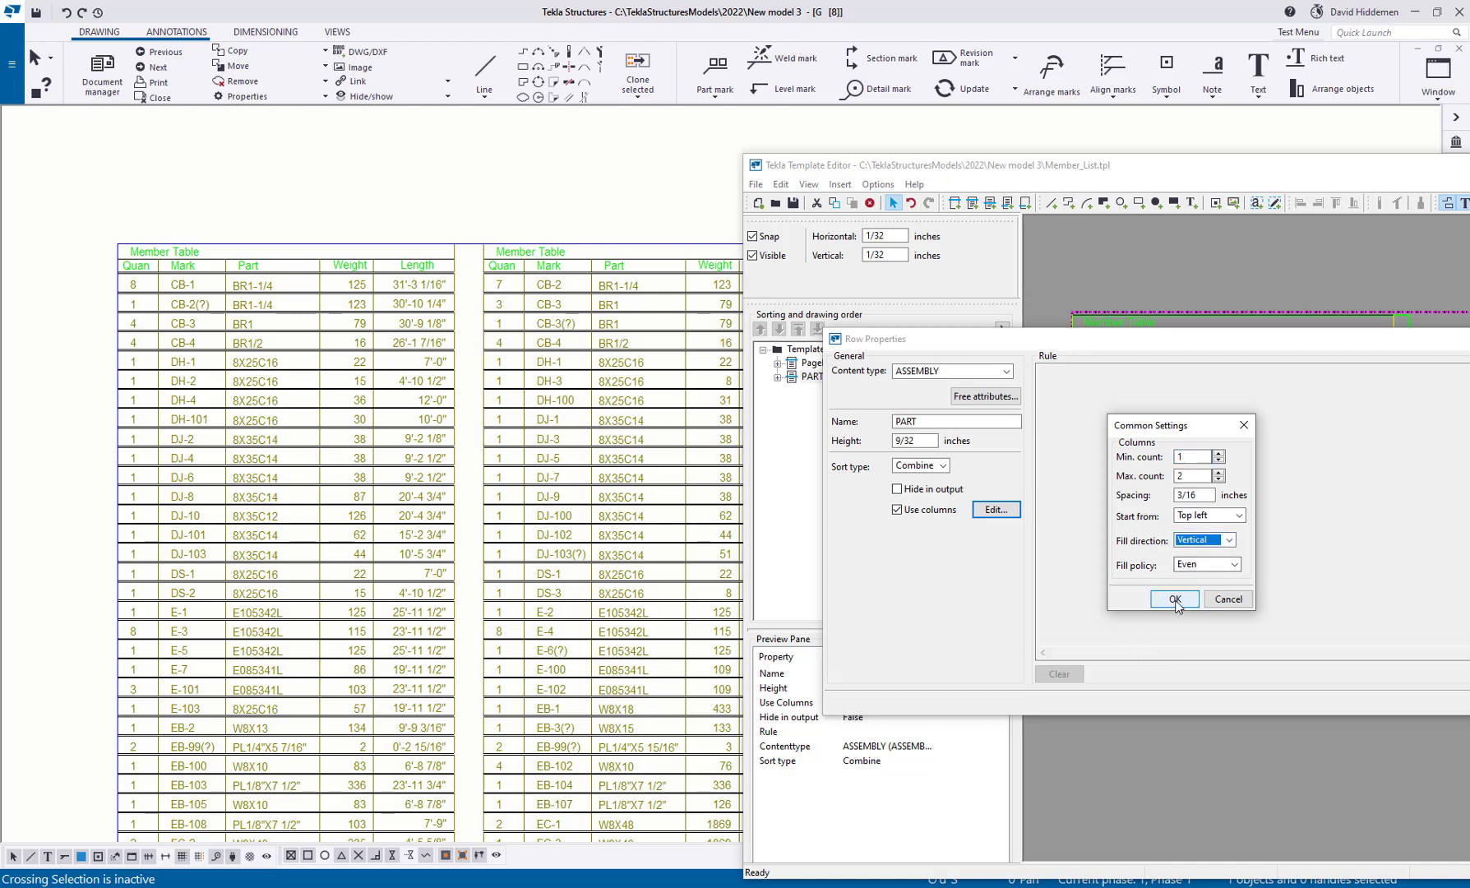
{"action": "left_click", "coordinate": [1175, 599]}
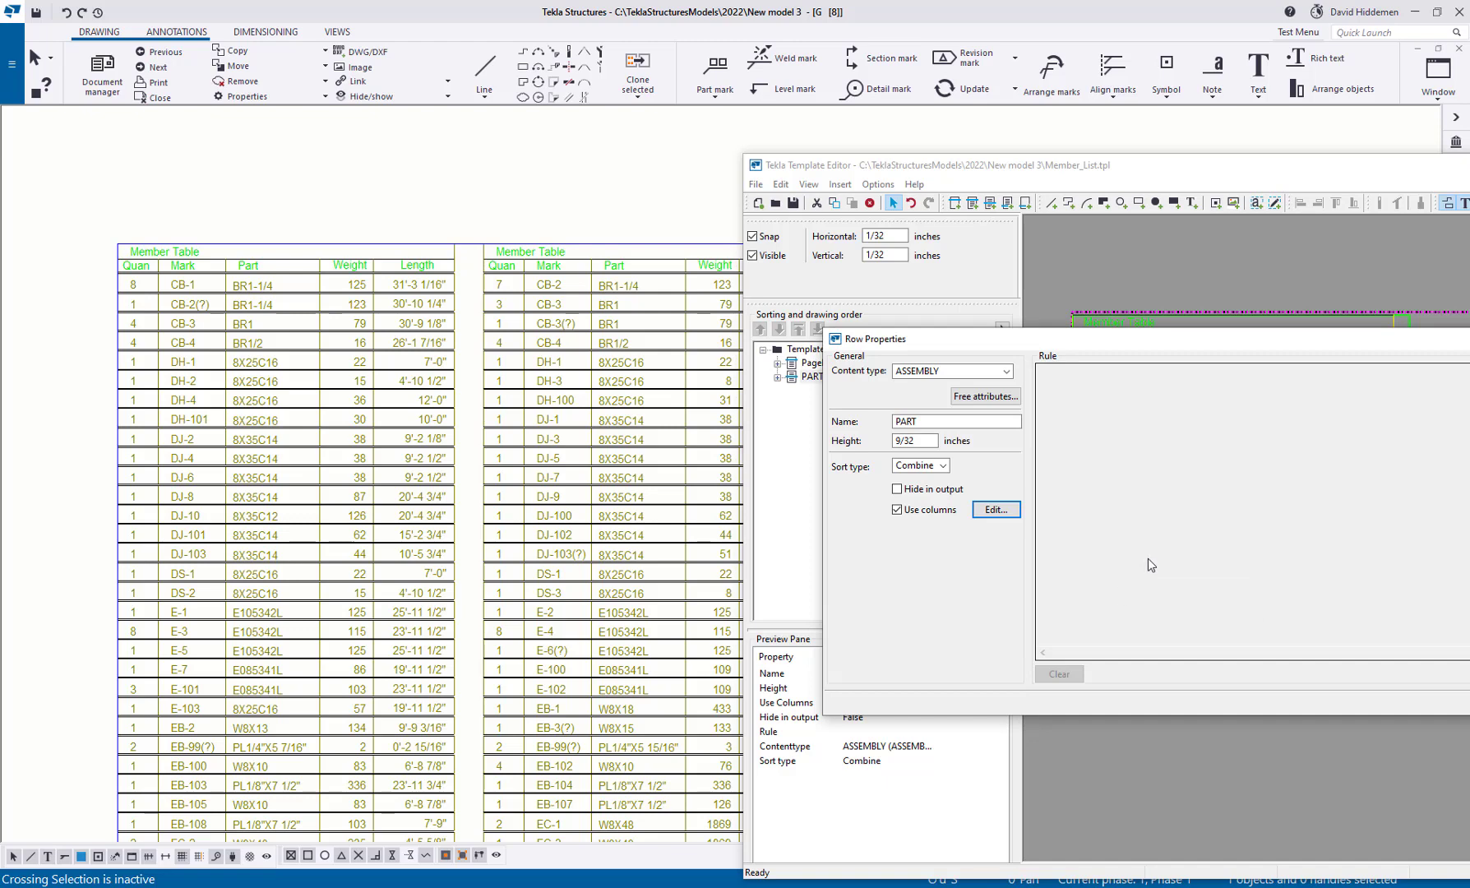
{"action": "key", "text": "Return"}
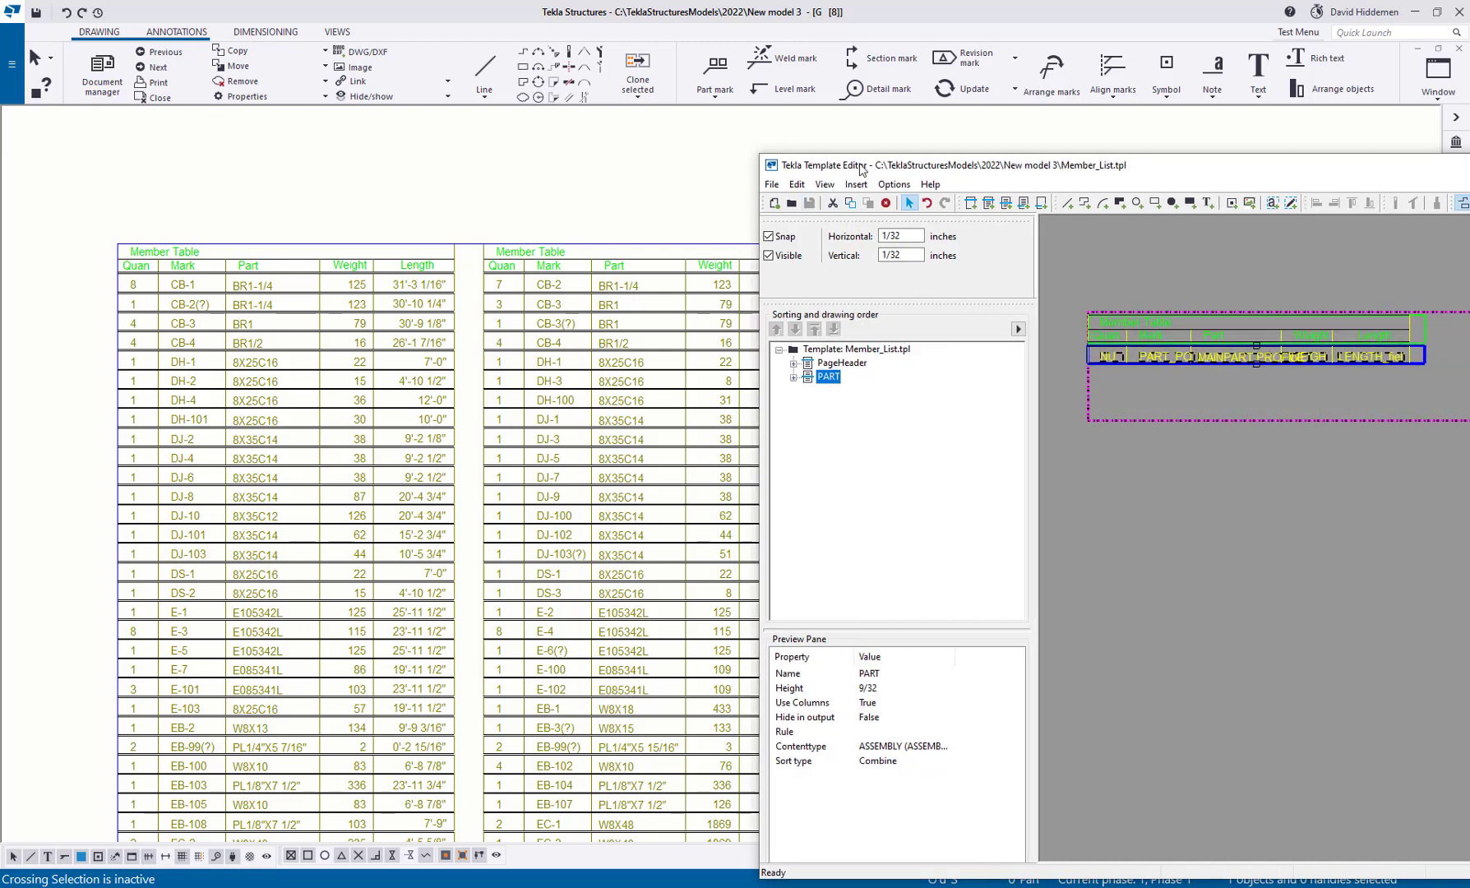
{"action": "key", "text": "alt+F4"}
Refresh the GA drawing's member table with the vertical-fill template, scroll to check it, then deselect it.
{"action": "right_click", "coordinate": [628, 359]}
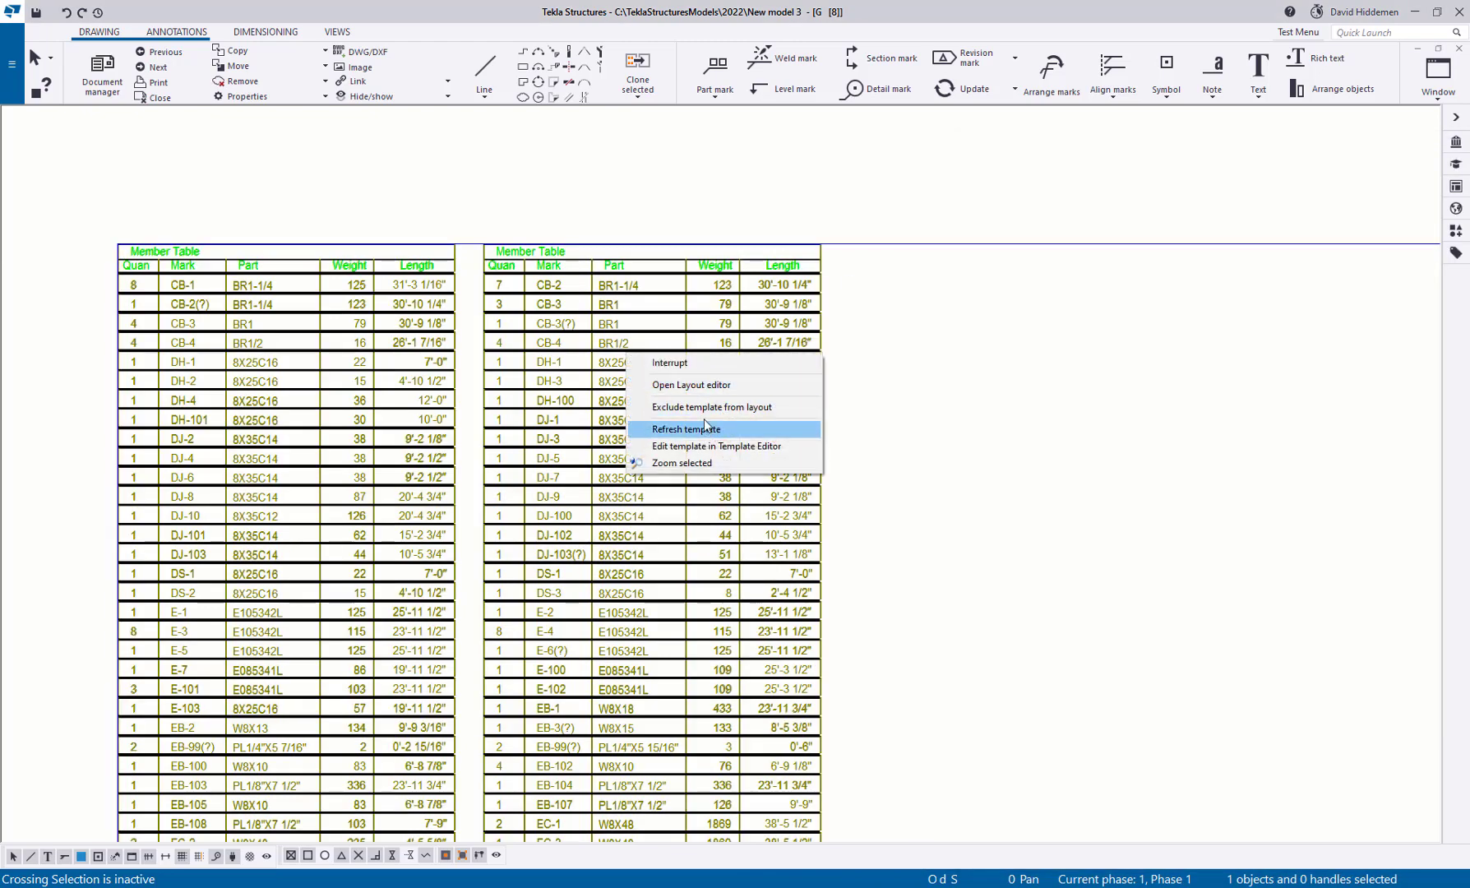
{"action": "left_click", "coordinate": [697, 437]}
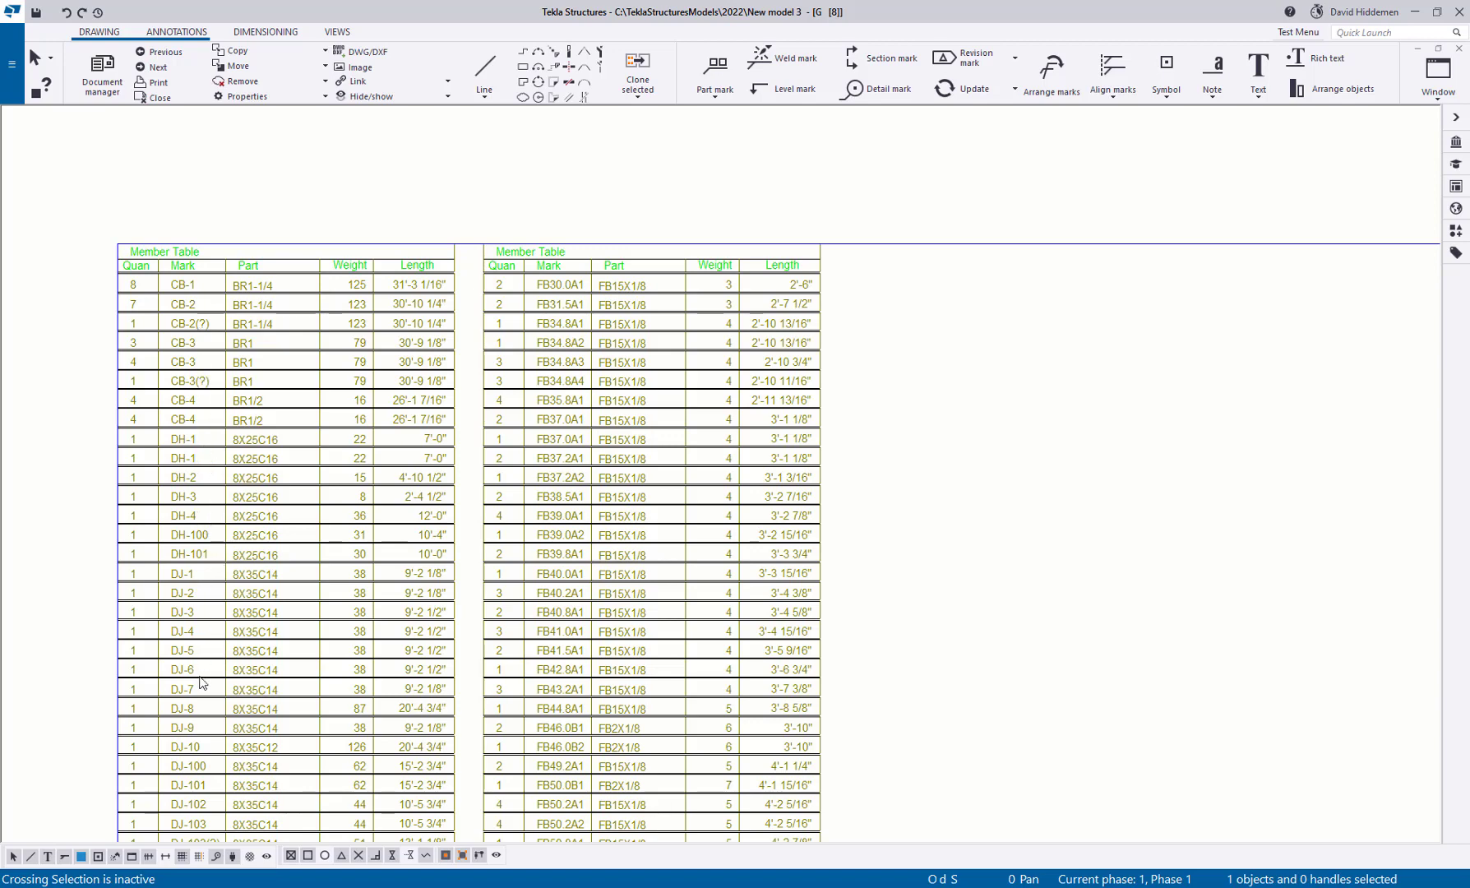
{"action": "scroll", "coordinate": [284, 648], "scroll_direction": "down", "scroll_amount": 6}
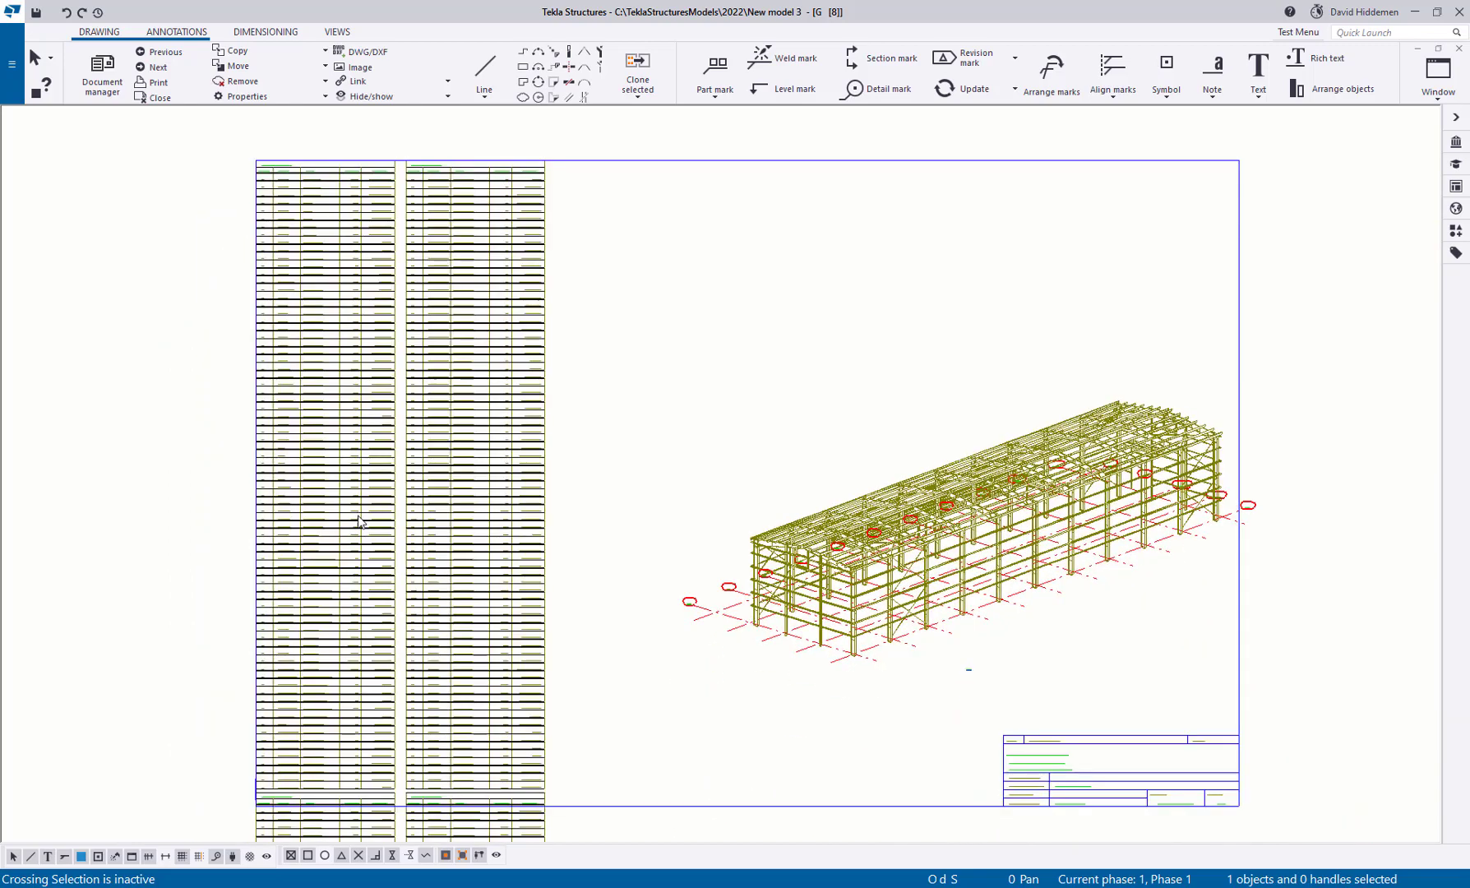
{"action": "scroll", "coordinate": [369, 356], "scroll_direction": "down", "scroll_amount": 2}
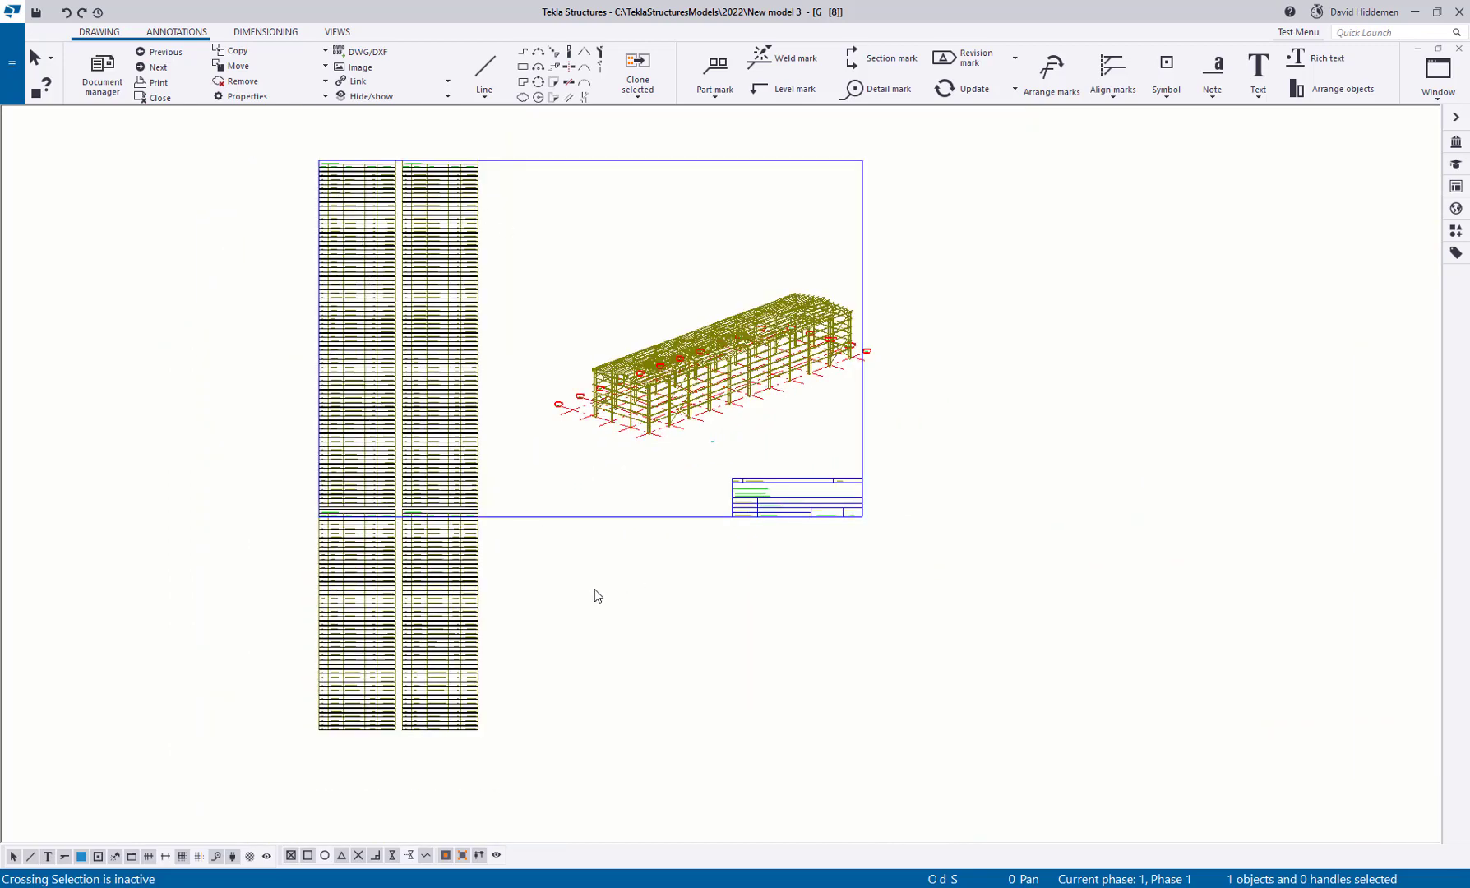
{"action": "left_click", "coordinate": [722, 662]}
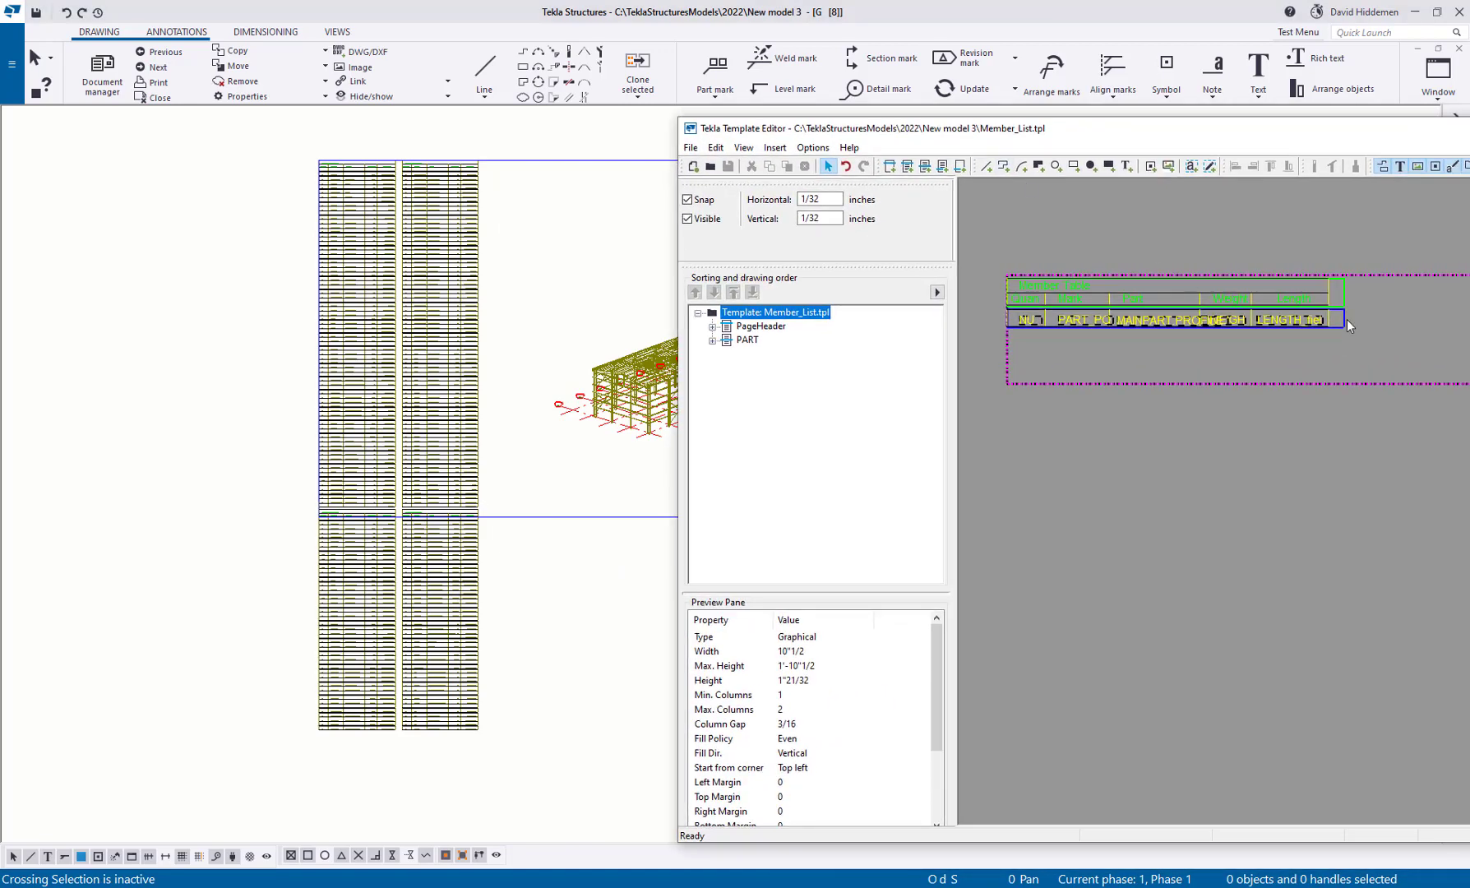
Widen the Member_List template page to 21 (1'-9").
{"action": "left_click_drag", "start_coordinate": [1026, 130], "coordinate": [527, 120]}
{"action": "double_click", "coordinate": [930, 479]}
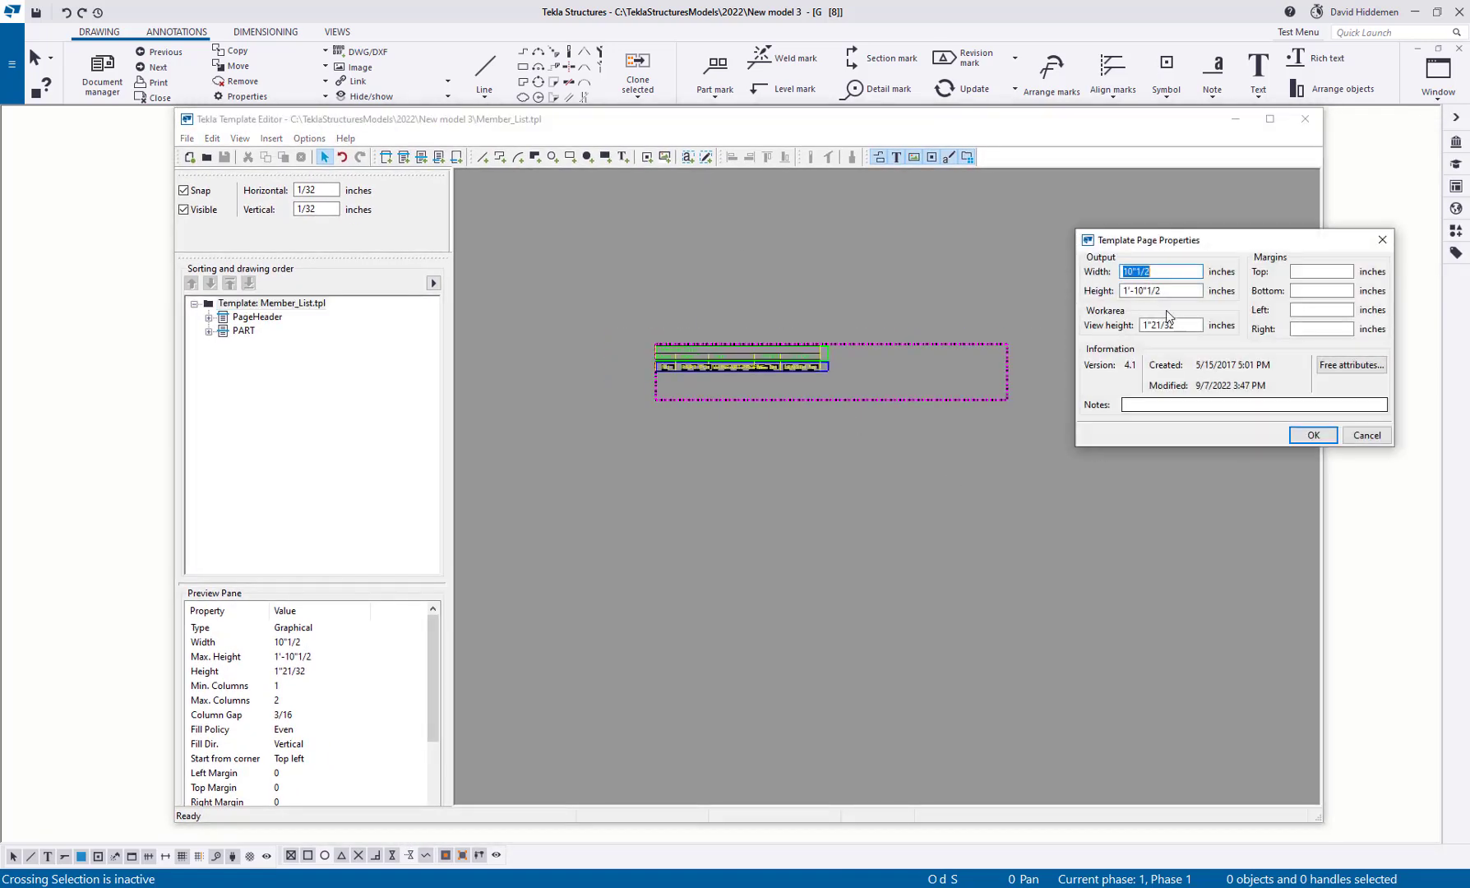
{"action": "type", "text": "21"}
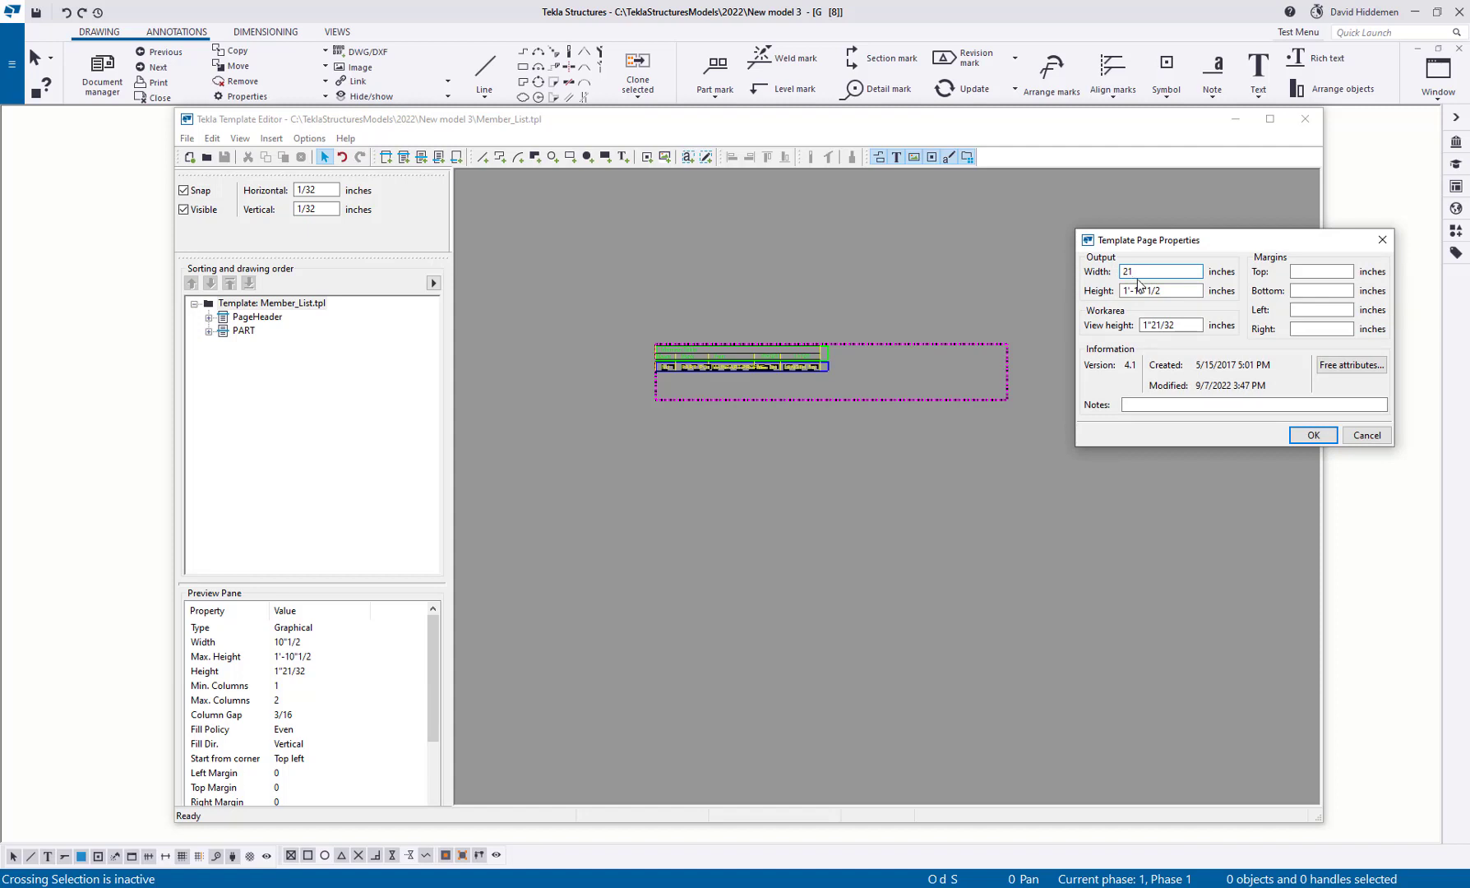
{"action": "left_click", "coordinate": [1312, 436]}
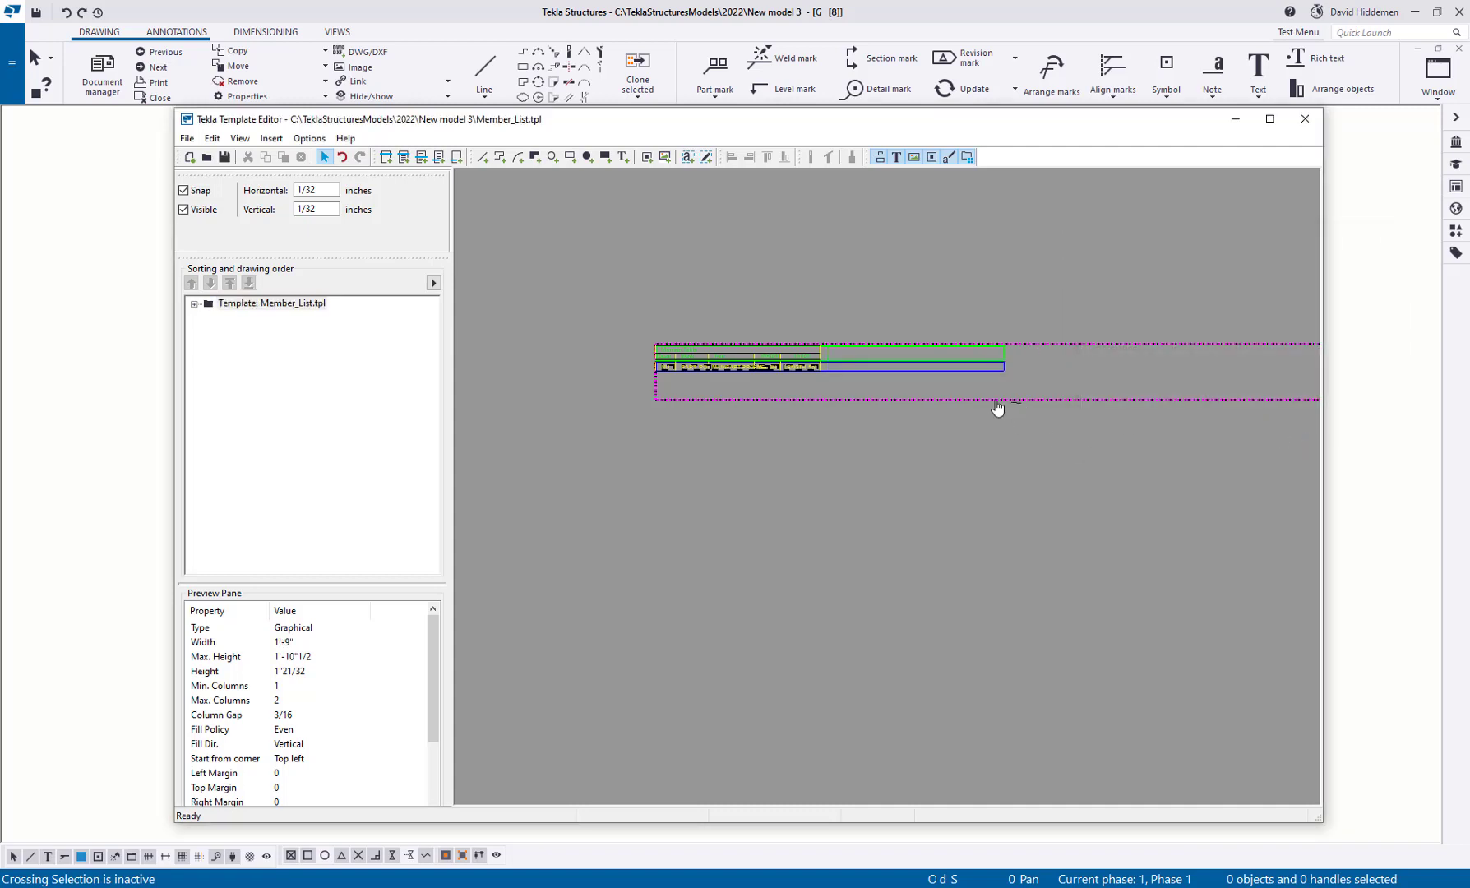
Raise the PART row's maximum column count to 4 and save the template.
{"action": "double_click", "coordinate": [904, 364]}
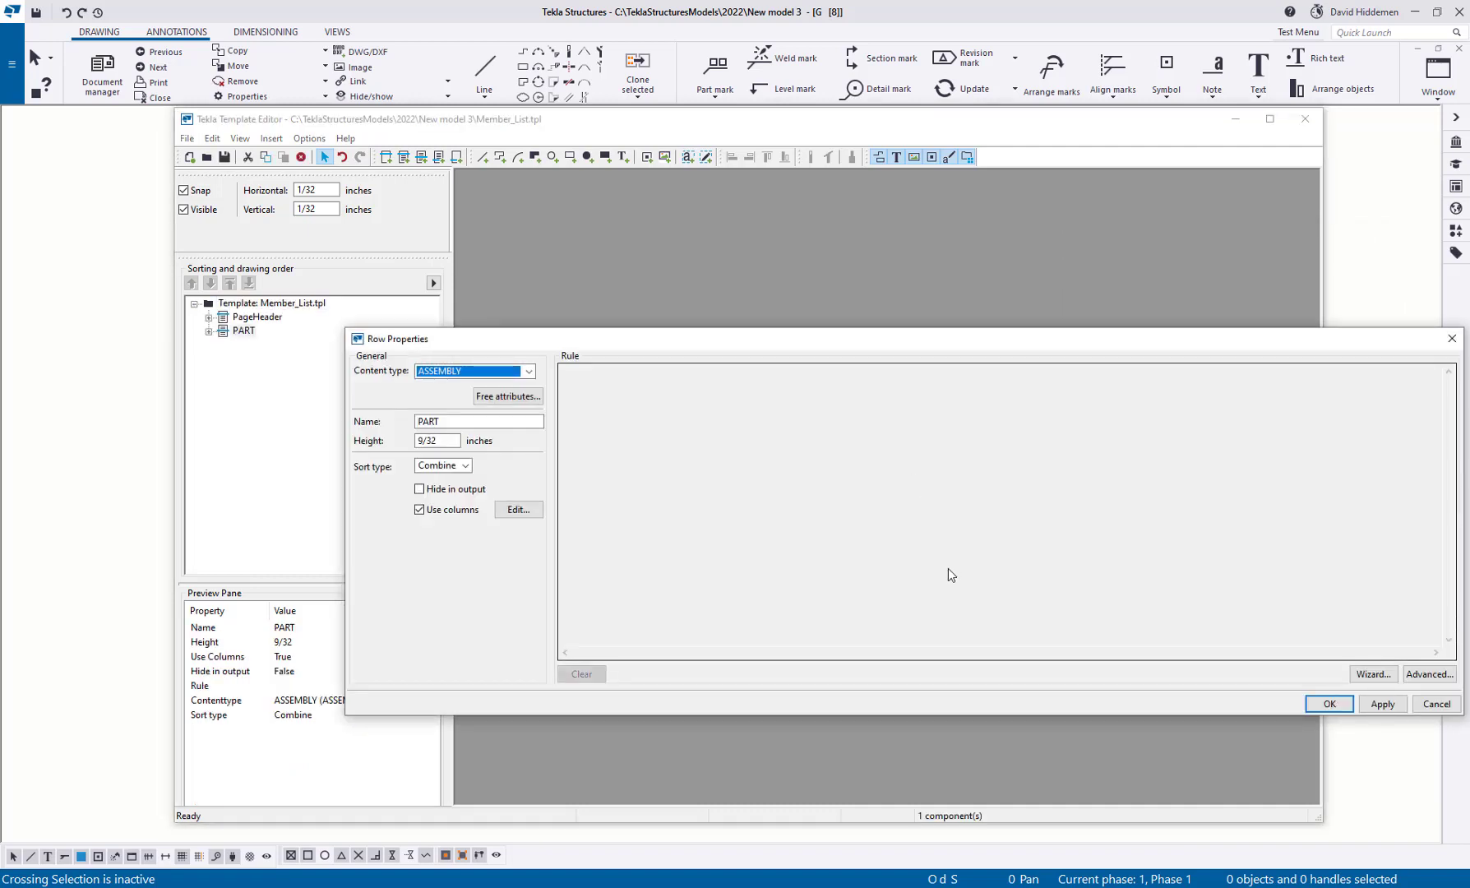
{"action": "left_click", "coordinate": [516, 510]}
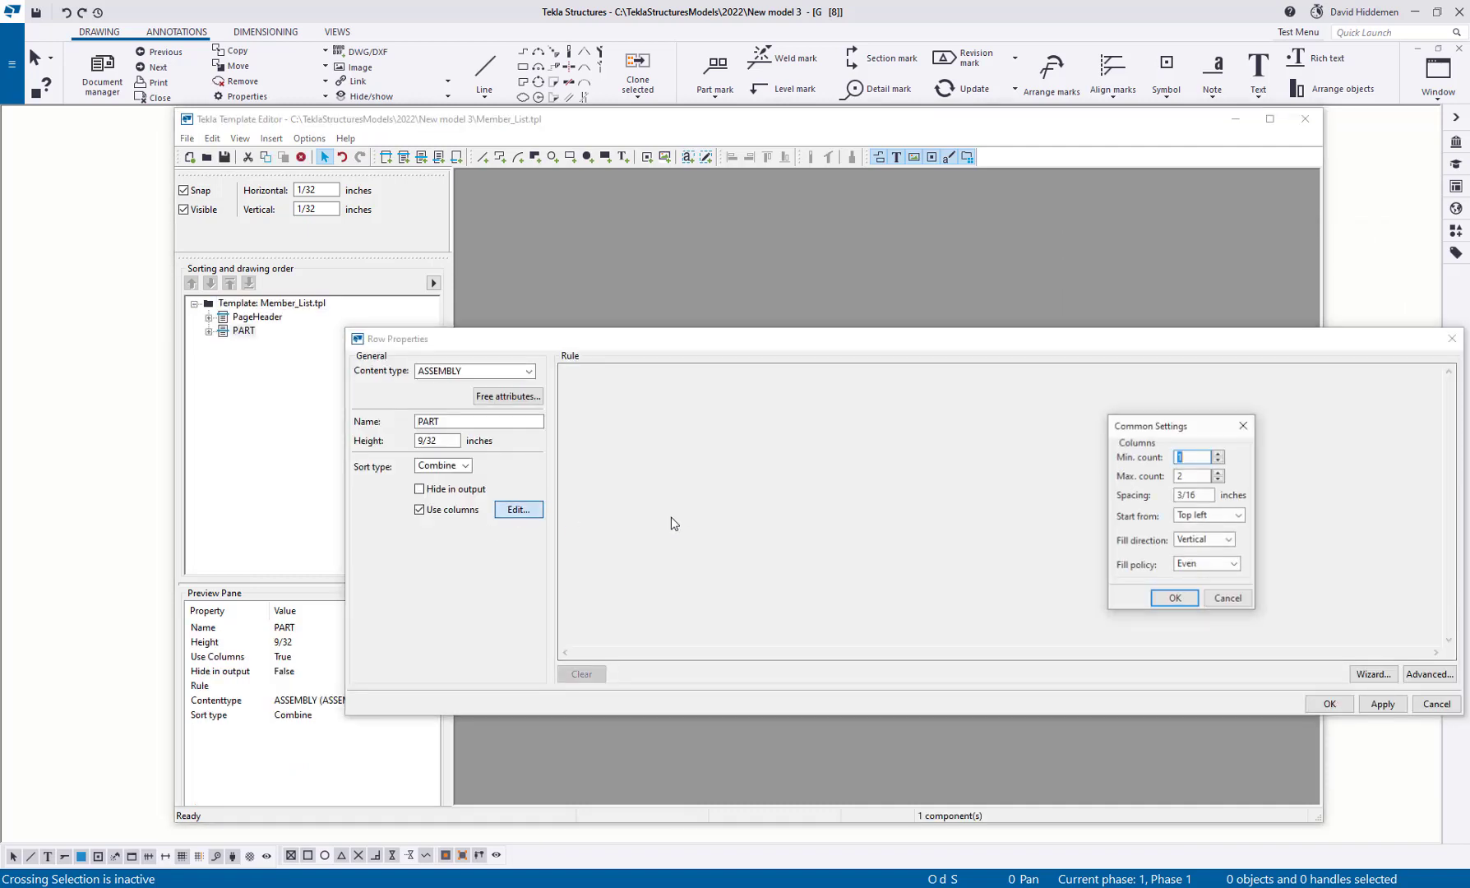
{"action": "left_click", "coordinate": [1218, 473]}
{"action": "left_click", "coordinate": [1218, 472]}
{"action": "left_click", "coordinate": [1330, 704]}
{"action": "left_click", "coordinate": [1175, 598]}
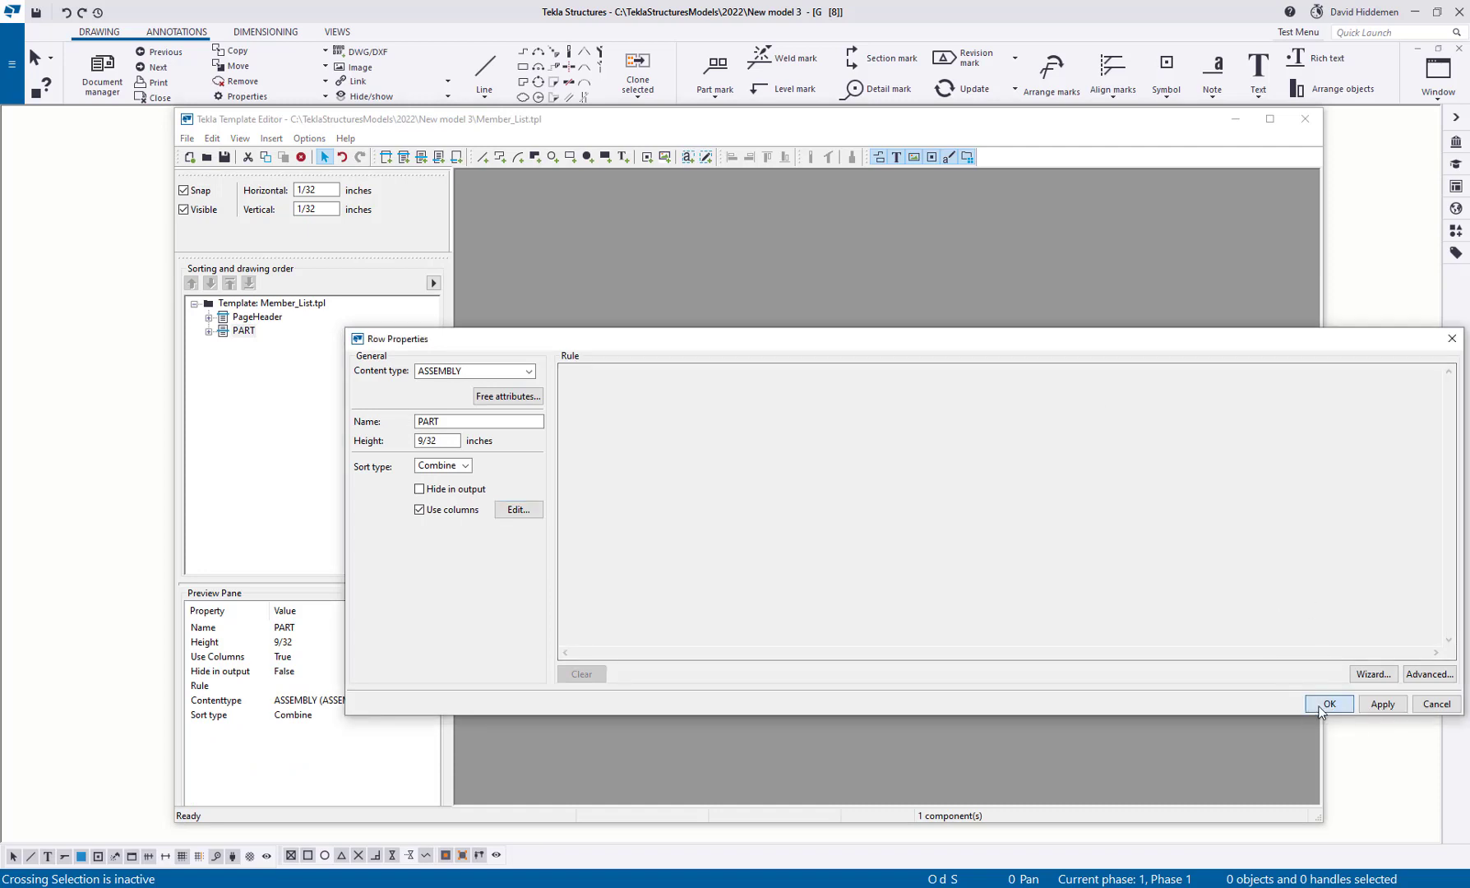
{"action": "left_click", "coordinate": [1324, 705]}
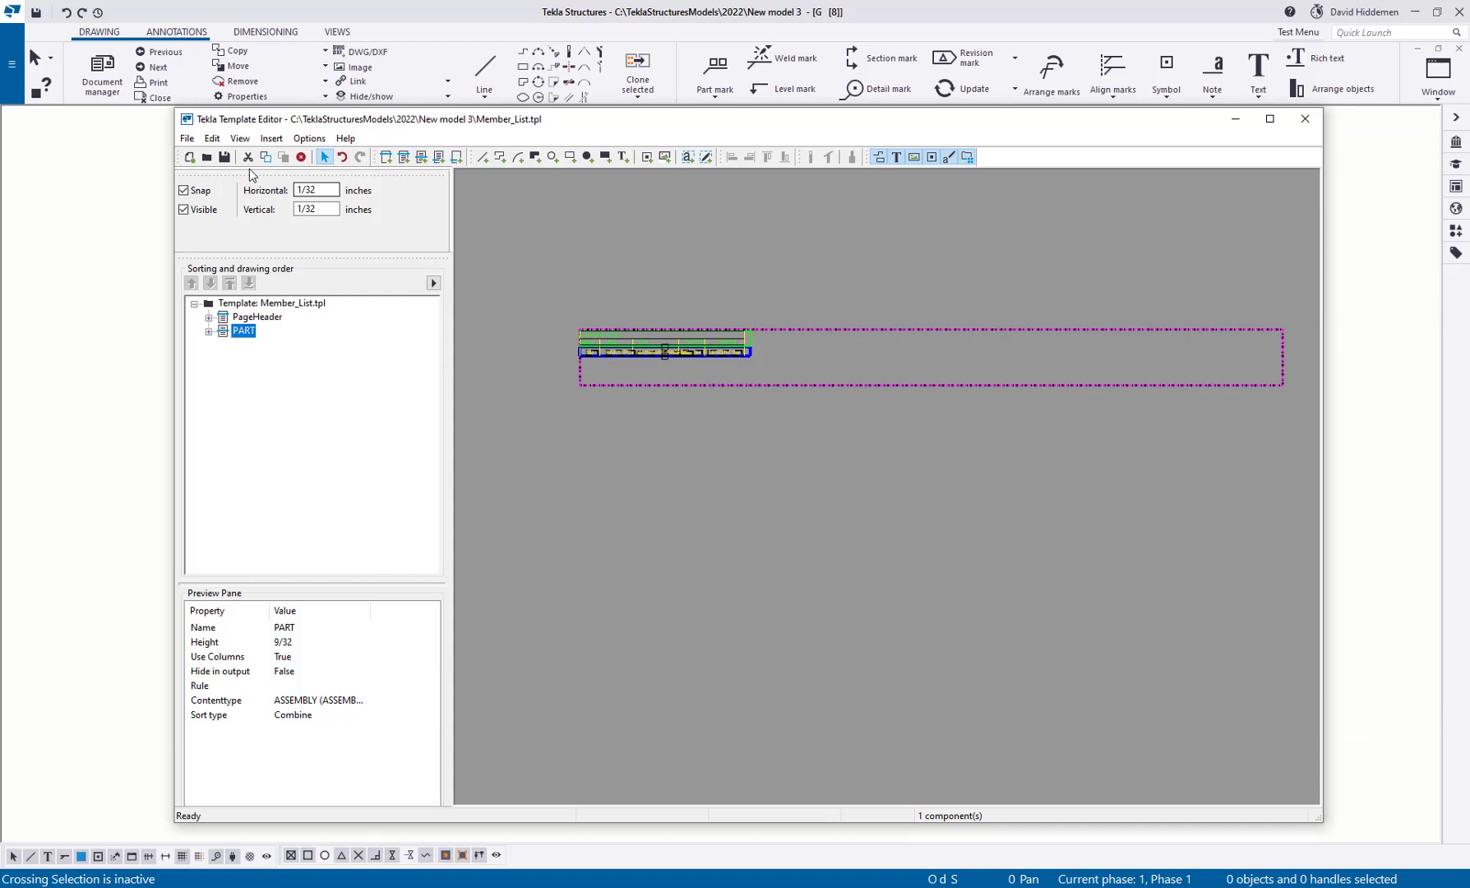
{"action": "left_click", "coordinate": [224, 157]}
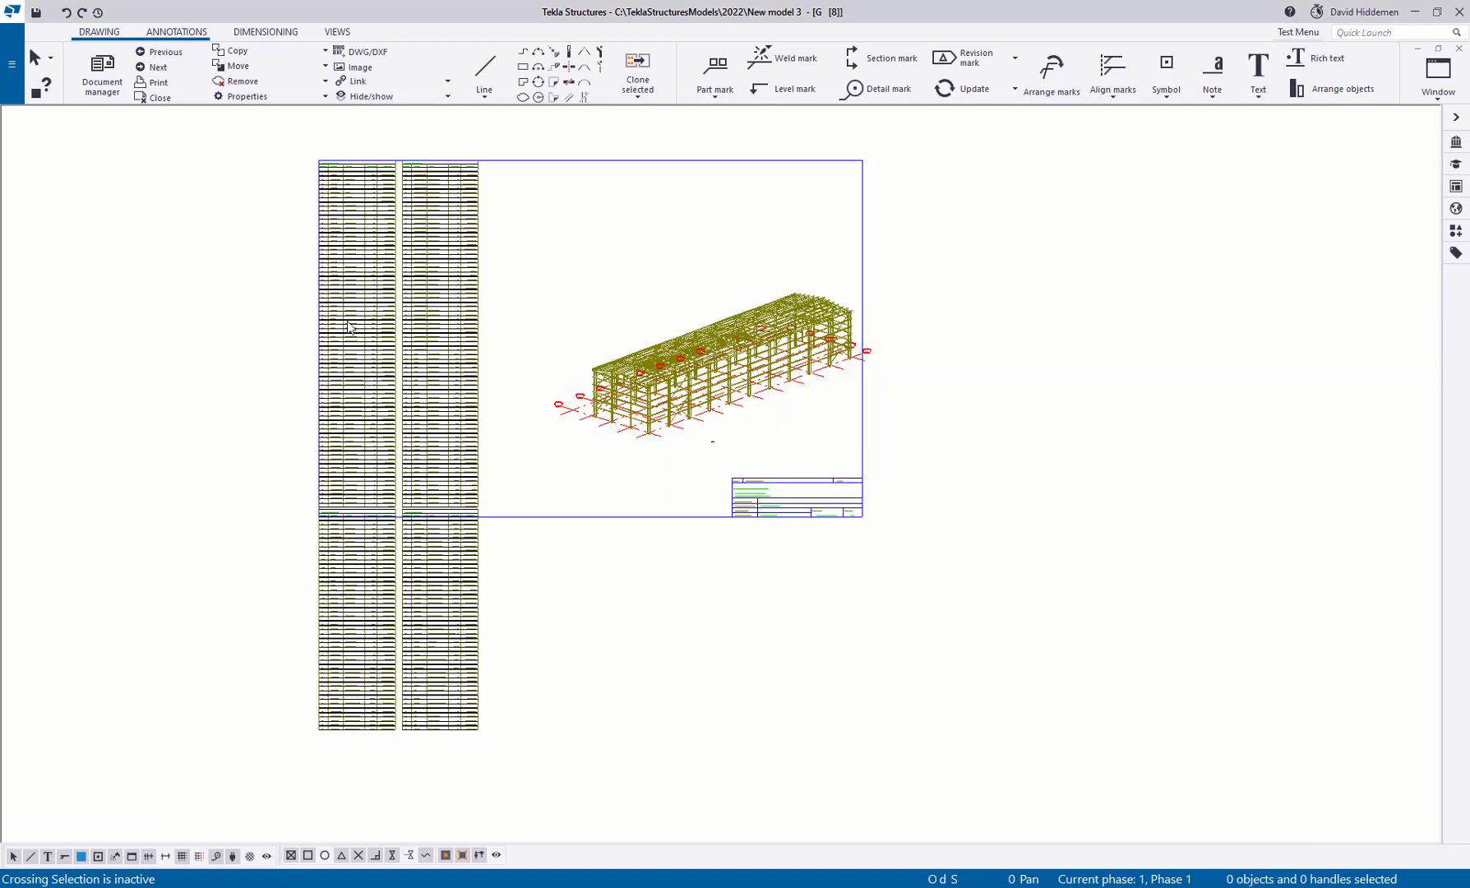
Refresh the member list from the saved template and inspect its four columns.
{"action": "right_click", "coordinate": [397, 356]}
{"action": "left_click", "coordinate": [469, 422]}
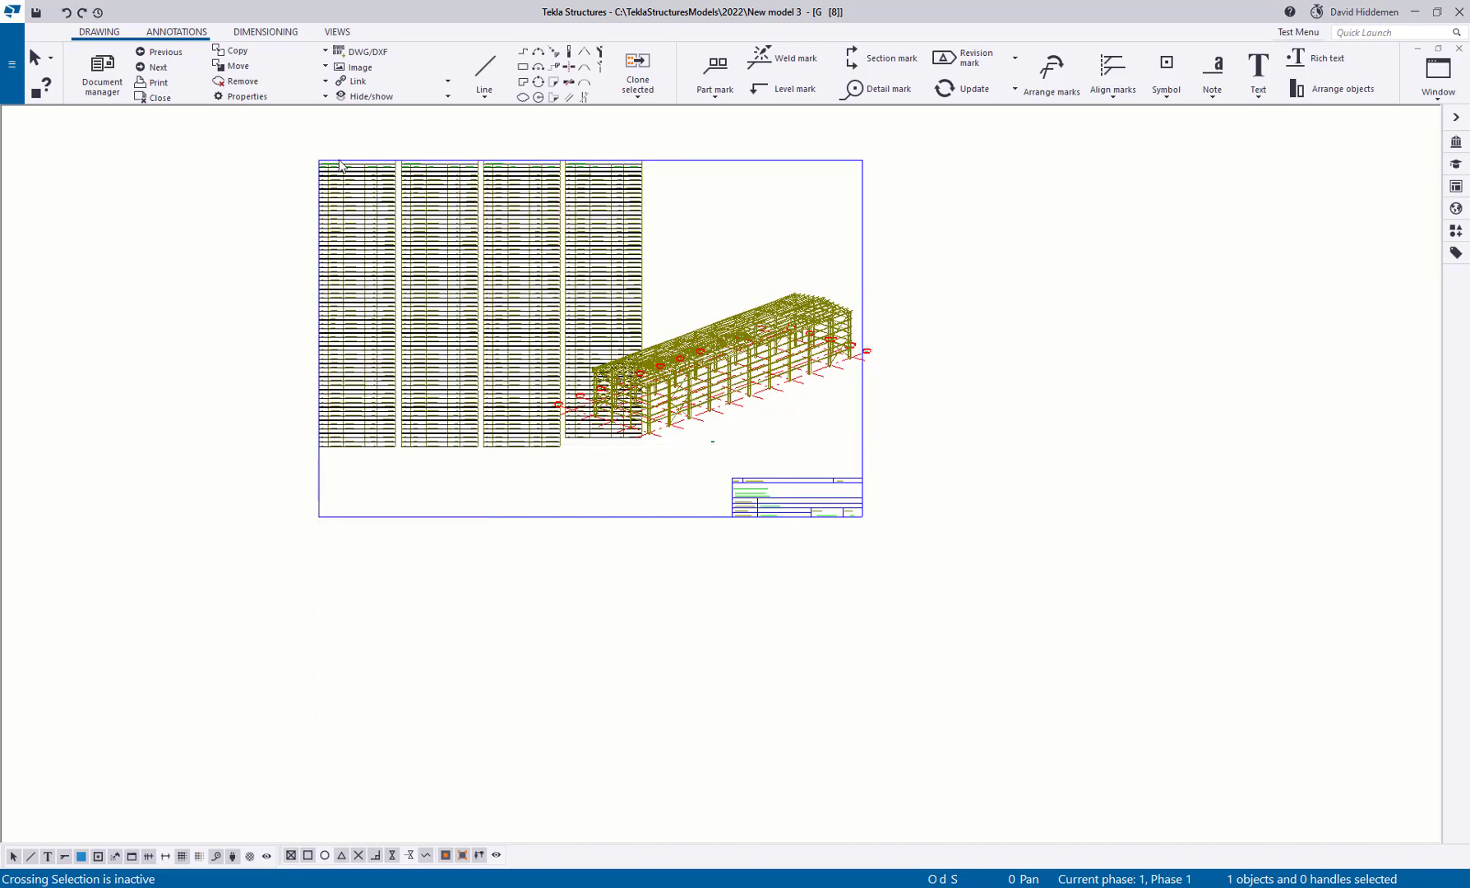
{"action": "scroll", "coordinate": [538, 296], "scroll_direction": "up", "scroll_amount": 5}
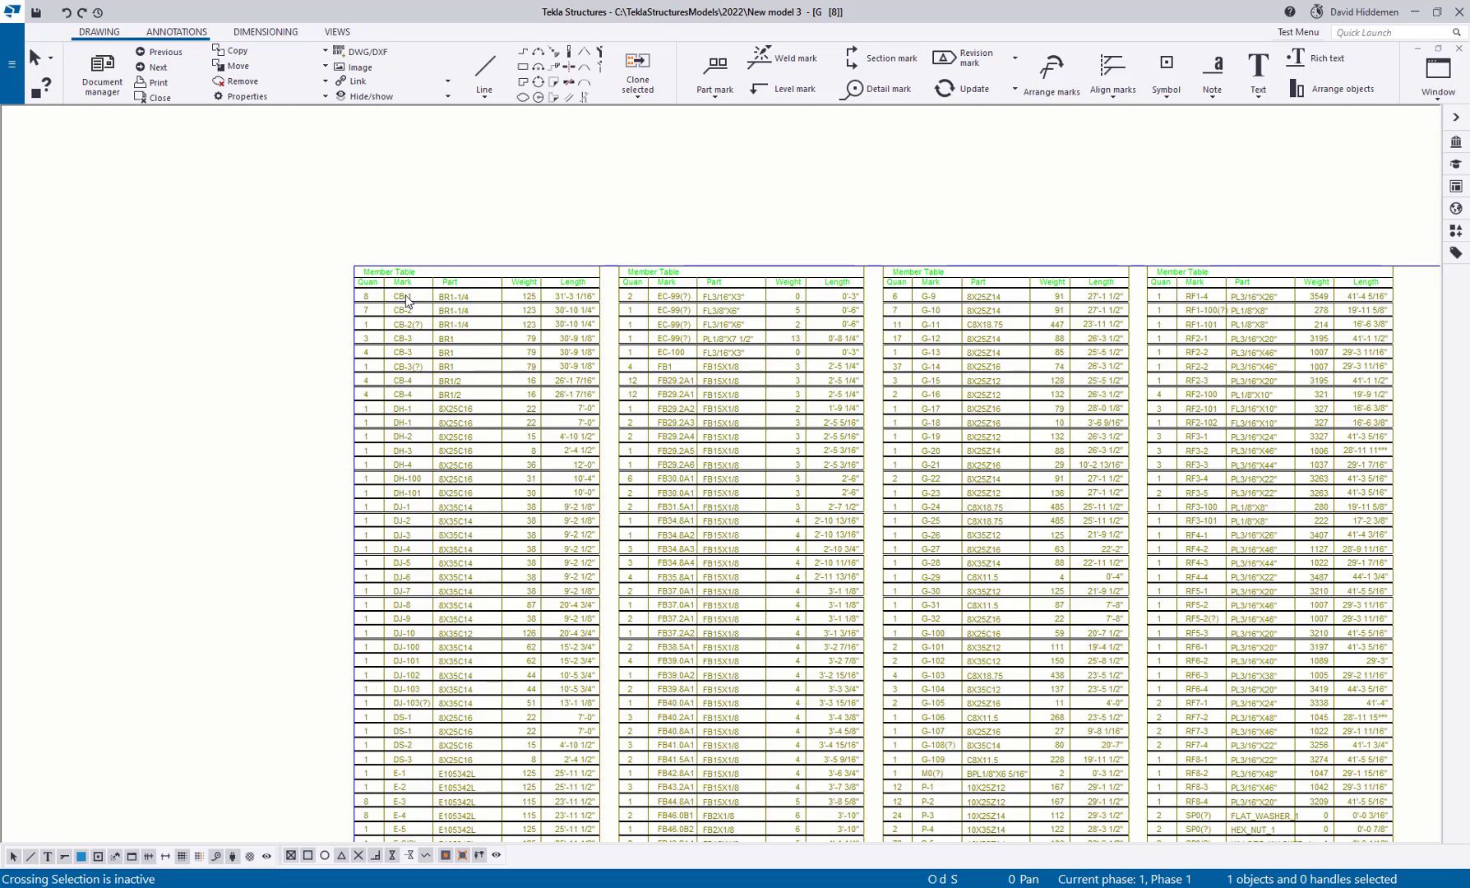
{"action": "mouse_move", "coordinate": [710, 494]}
{"action": "middle_mouse_down"}
{"action": "mouse_move", "coordinate": [556, 466]}
{"action": "mouse_move", "coordinate": [503, 425]}
{"action": "middle_mouse_up"}
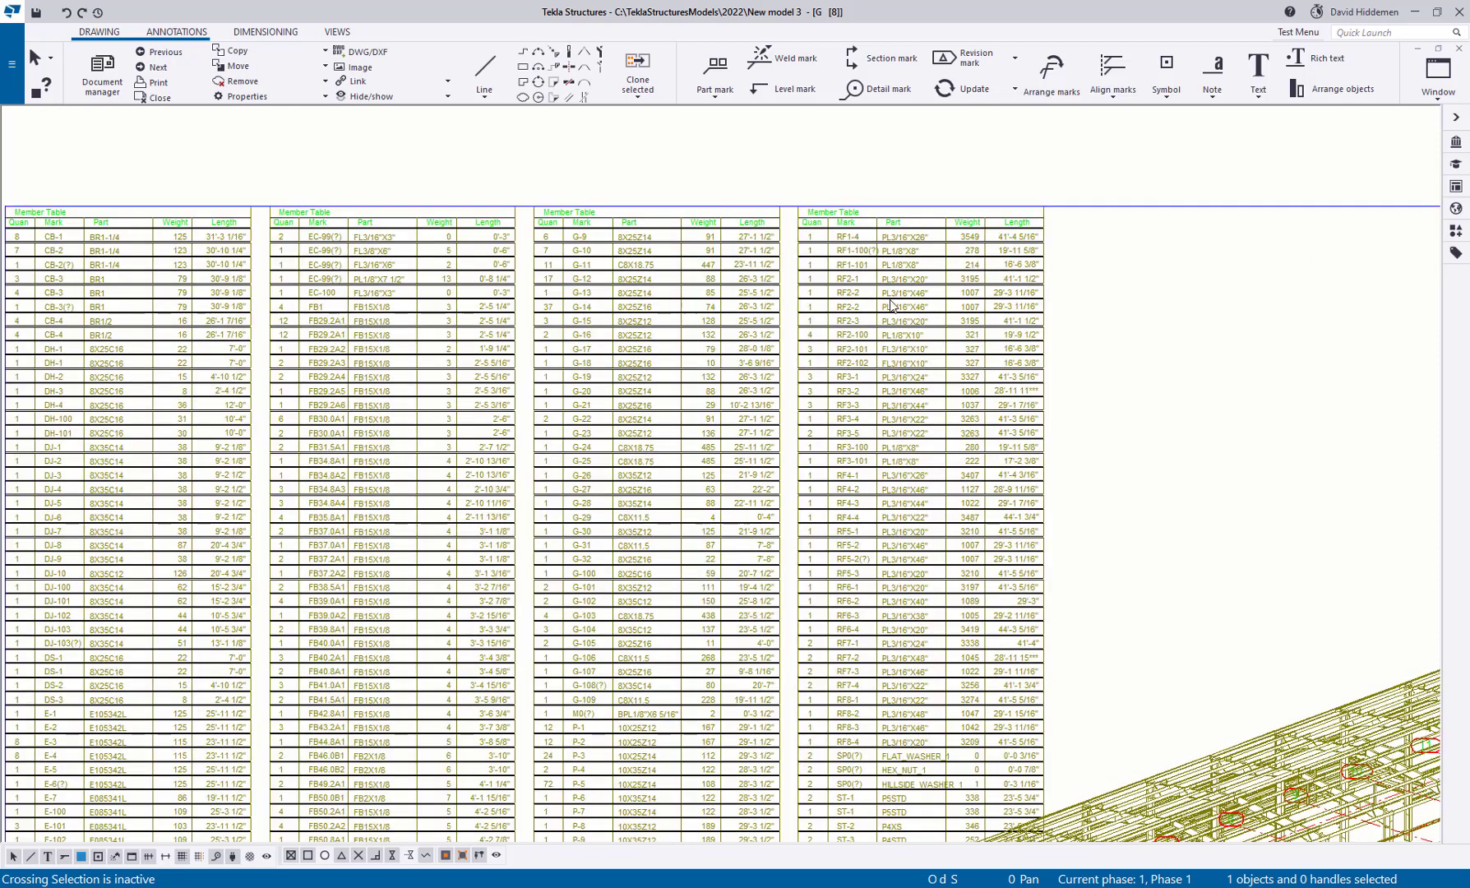
{"action": "scroll", "coordinate": [946, 347], "scroll_direction": "down", "scroll_amount": 5}
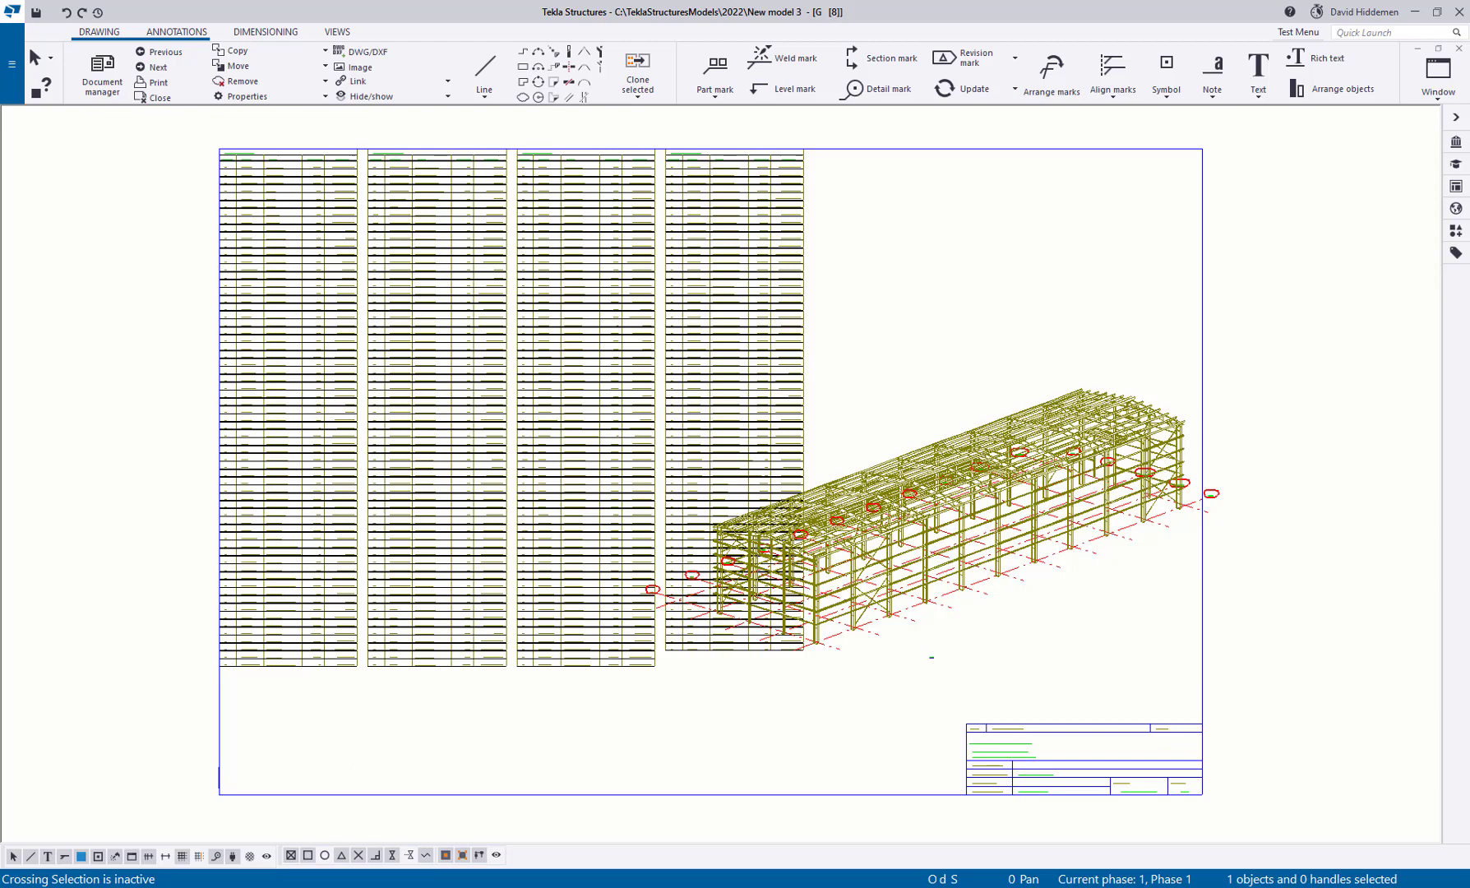
{"action": "scroll", "coordinate": [740, 368], "scroll_direction": "up", "scroll_amount": 3}
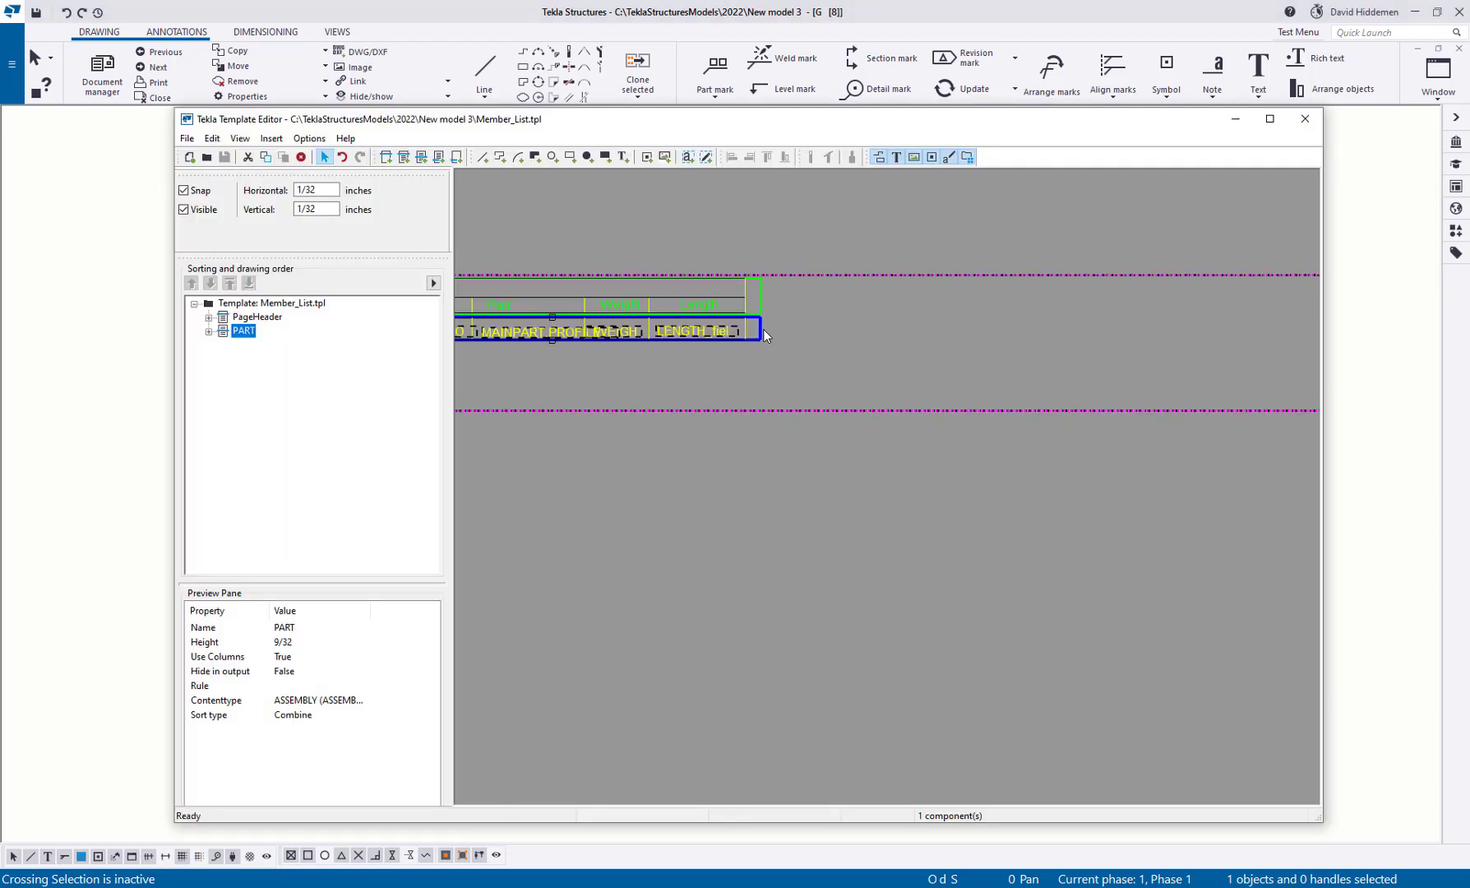
Set the PART row's column fill policy to Continuous.
{"action": "double_click", "coordinate": [765, 333]}
{"action": "left_click", "coordinate": [518, 510]}
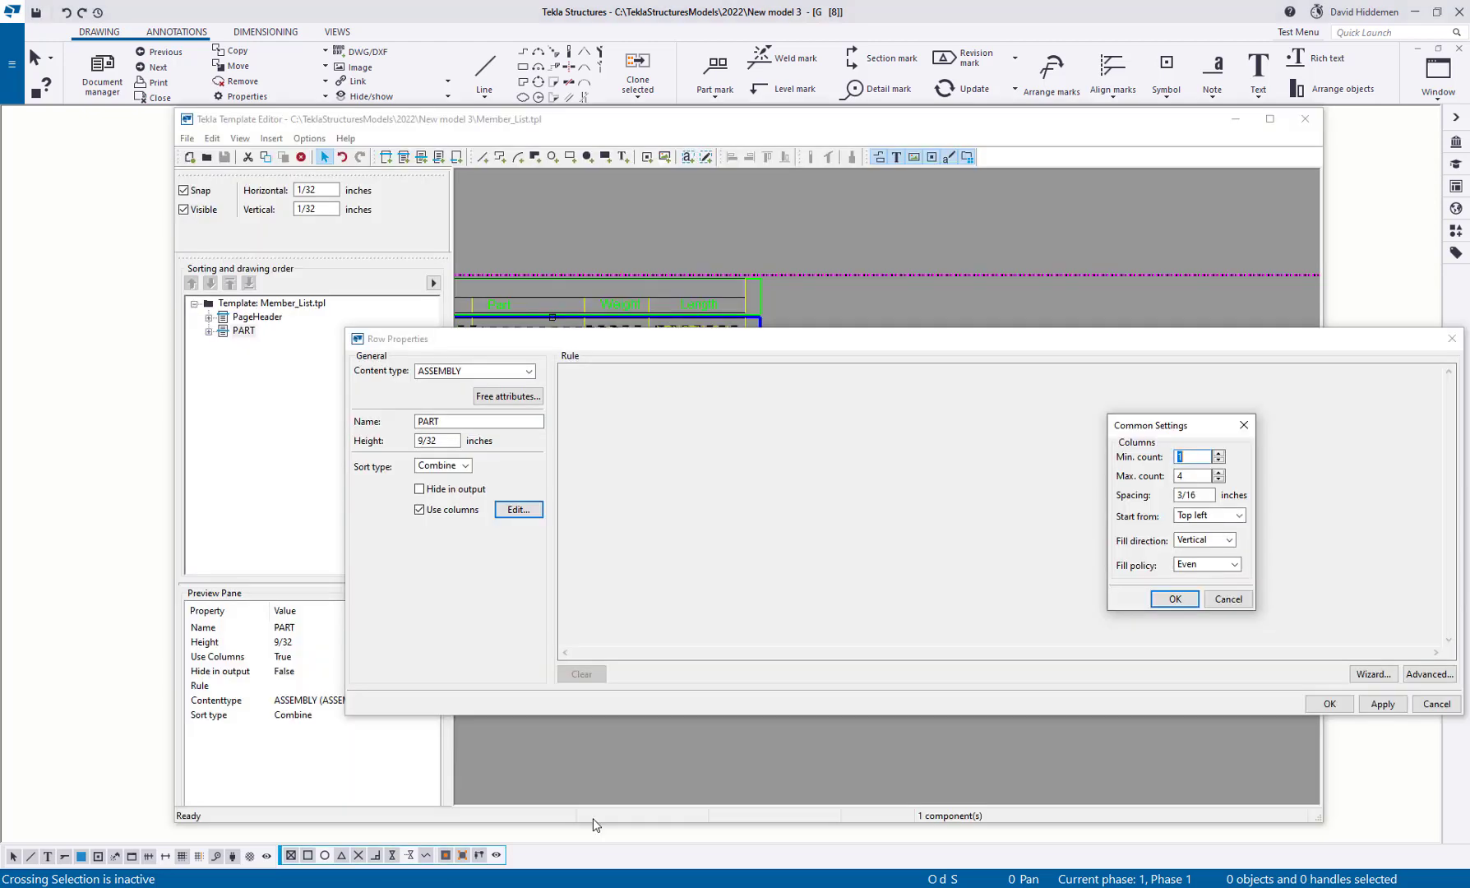
{"action": "left_click", "coordinate": [1216, 566]}
{"action": "left_click", "coordinate": [1215, 582]}
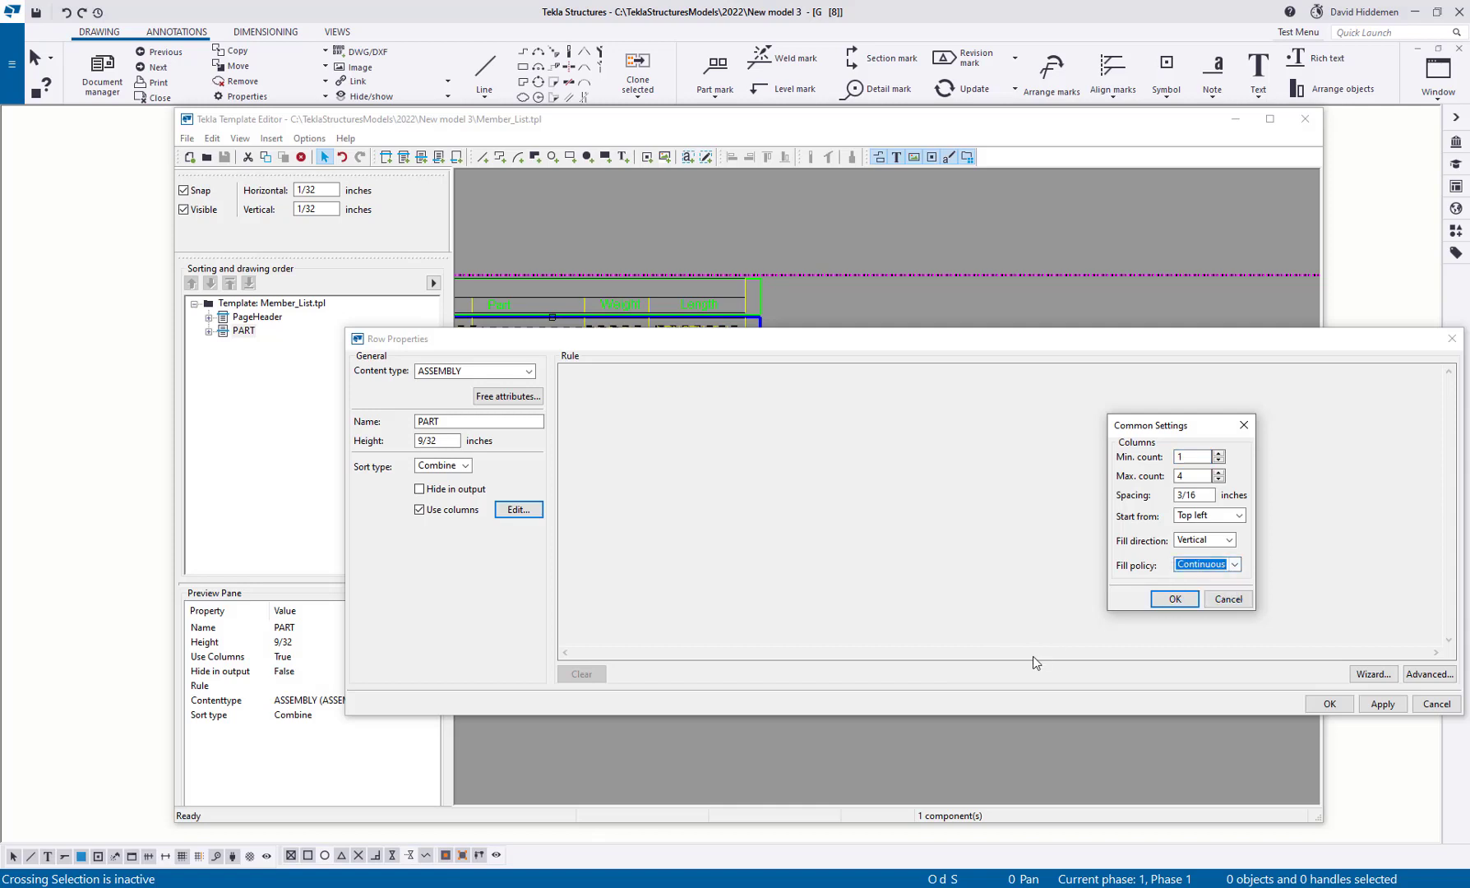
{"action": "left_click", "coordinate": [1175, 599]}
{"action": "left_click", "coordinate": [1329, 704]}
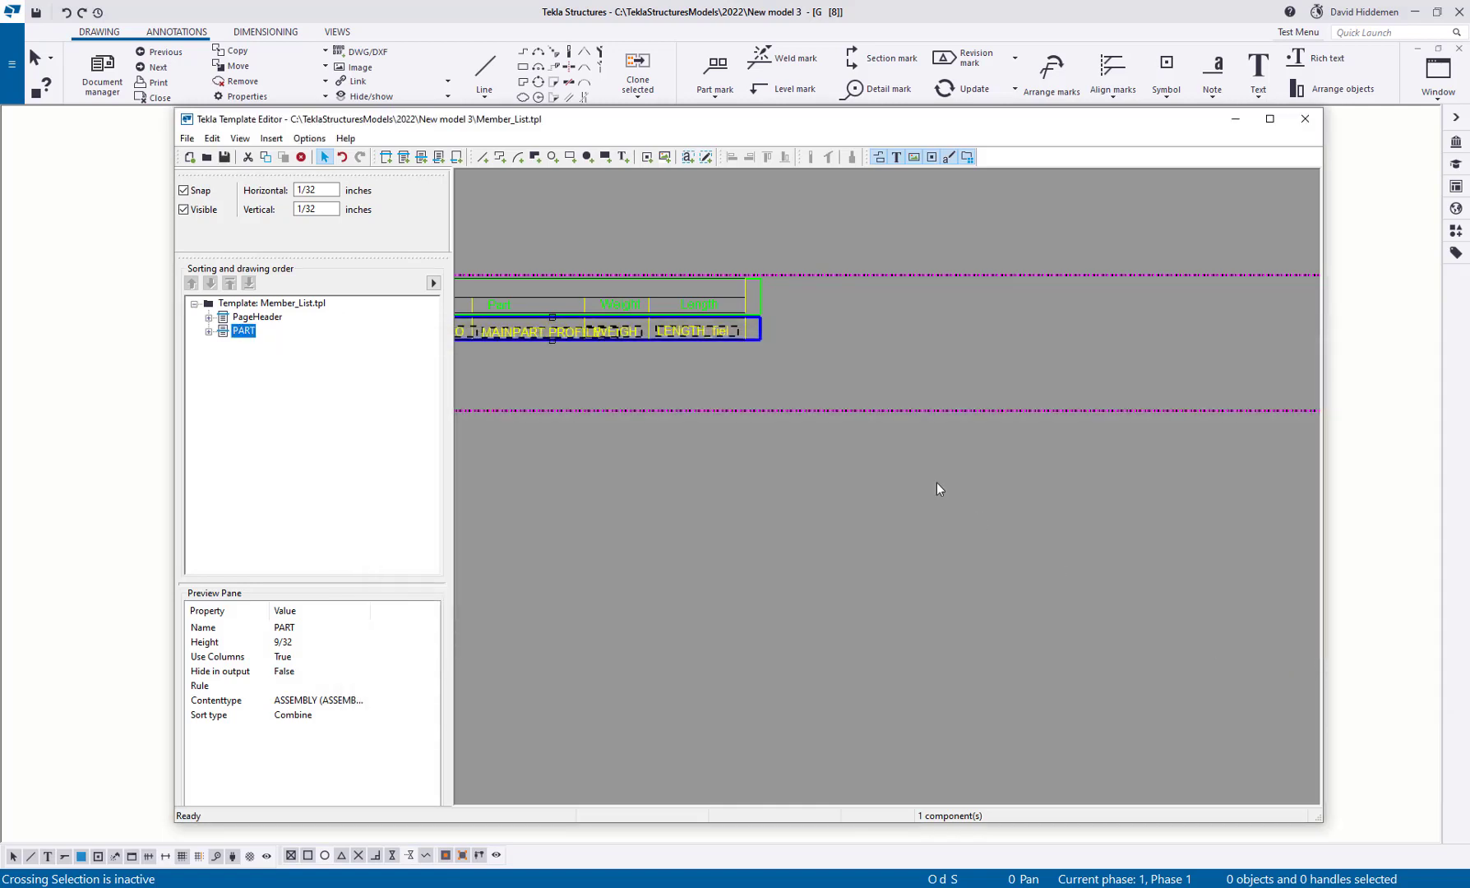
Check the template's page properties and save Member_List.tpl.
{"action": "double_click", "coordinate": [825, 362]}
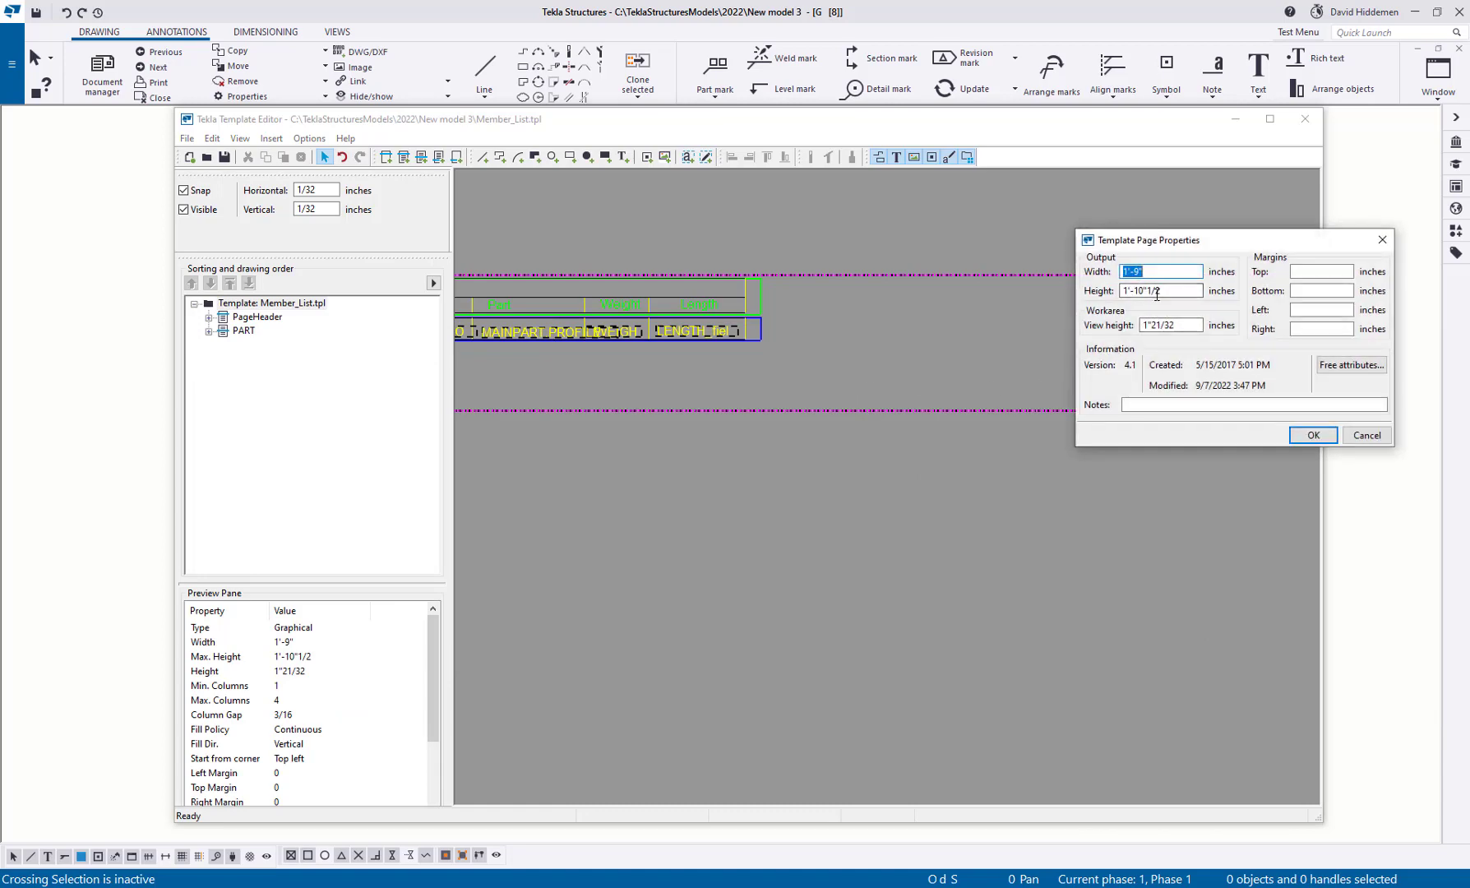
{"action": "left_click", "coordinate": [1313, 434]}
{"action": "left_click", "coordinate": [225, 157]}
{"action": "left_click", "coordinate": [82, 239]}
Refresh the member list from the Continuous-fill template and zoom to view the whole sheet.
{"action": "right_click", "coordinate": [297, 296]}
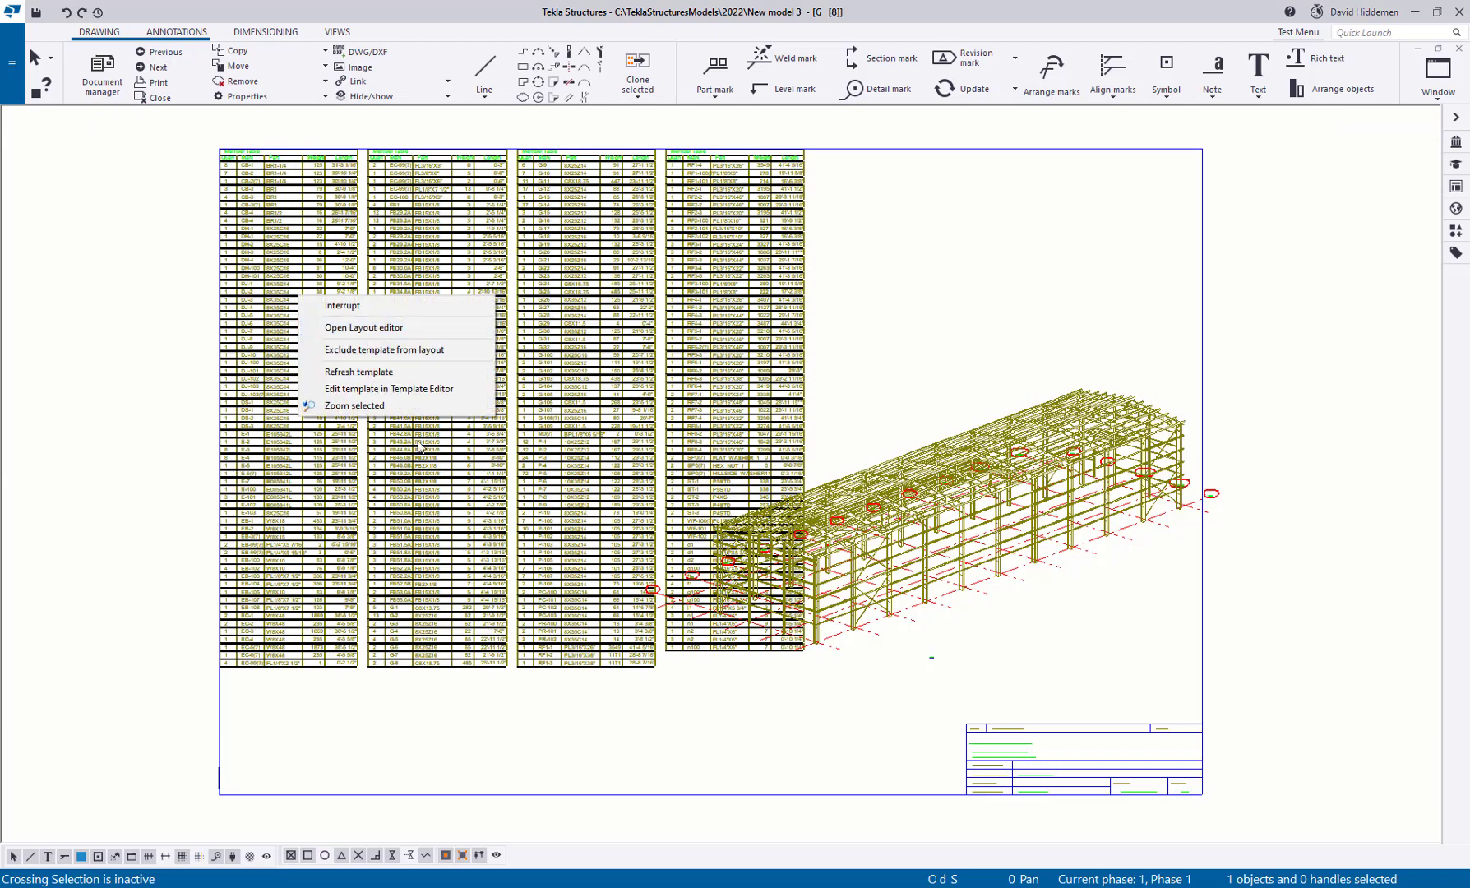
{"action": "left_click", "coordinate": [368, 372]}
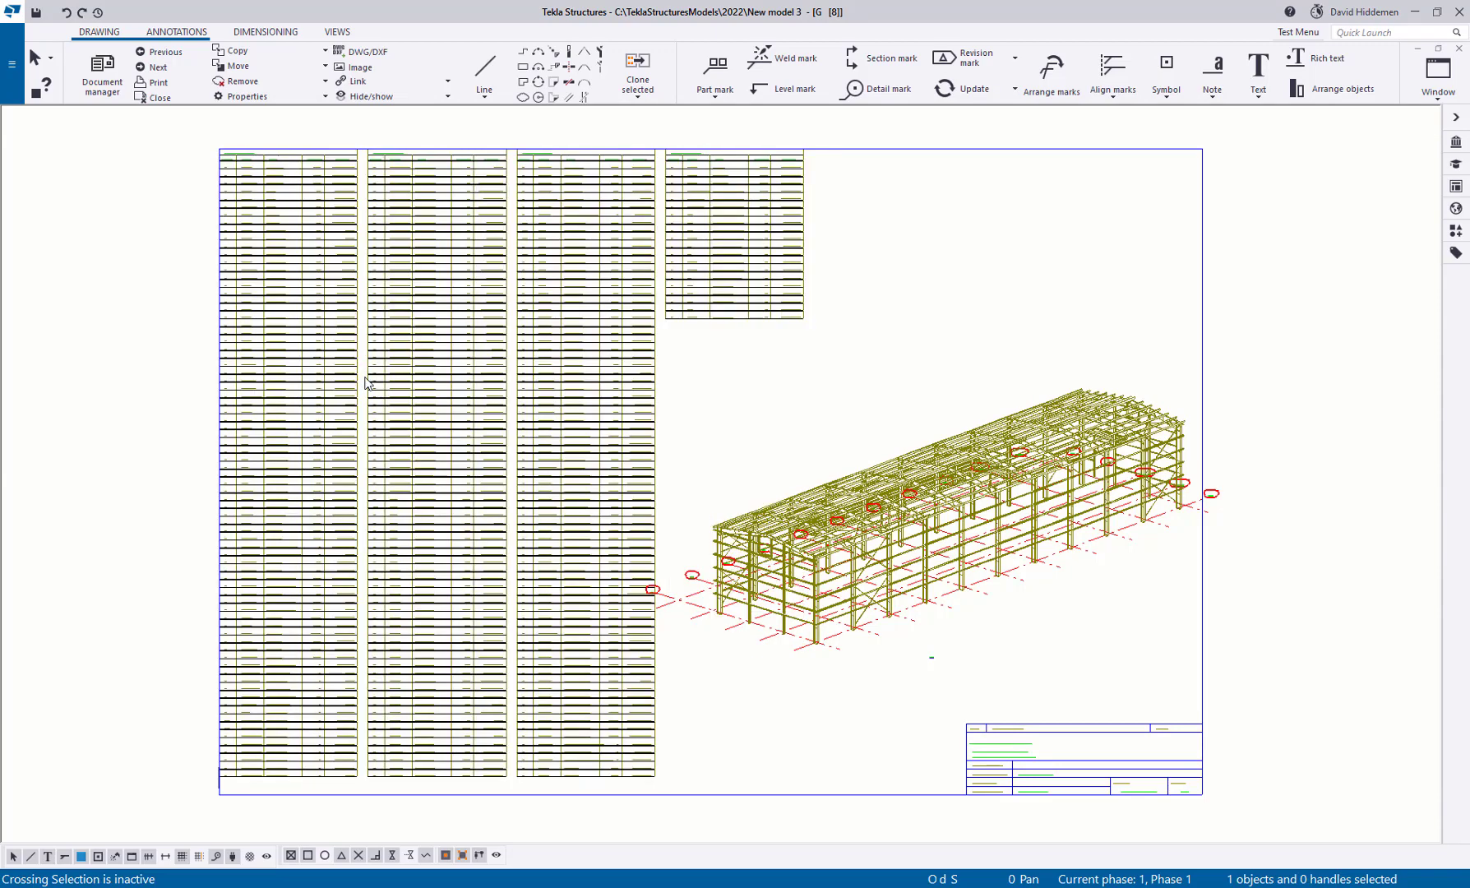
{"action": "scroll", "coordinate": [144, 476], "scroll_direction": "down", "scroll_amount": 1}
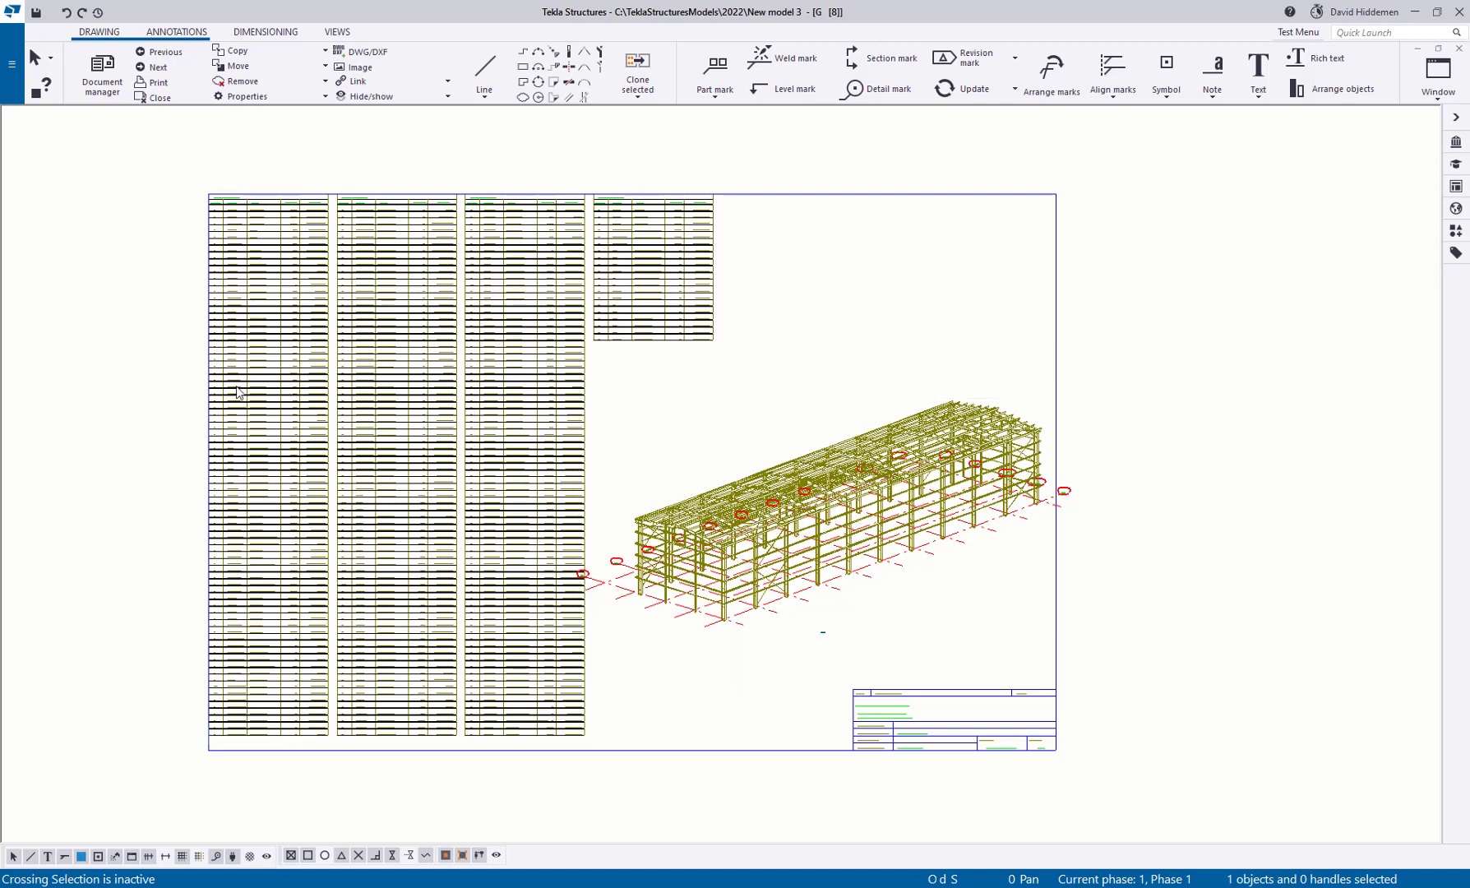
{"action": "scroll", "coordinate": [136, 398], "scroll_direction": "up", "scroll_amount": 1}
{"action": "double_click", "coordinate": [154, 409]}
{"action": "scroll", "coordinate": [756, 633], "scroll_direction": "down", "scroll_amount": 3}
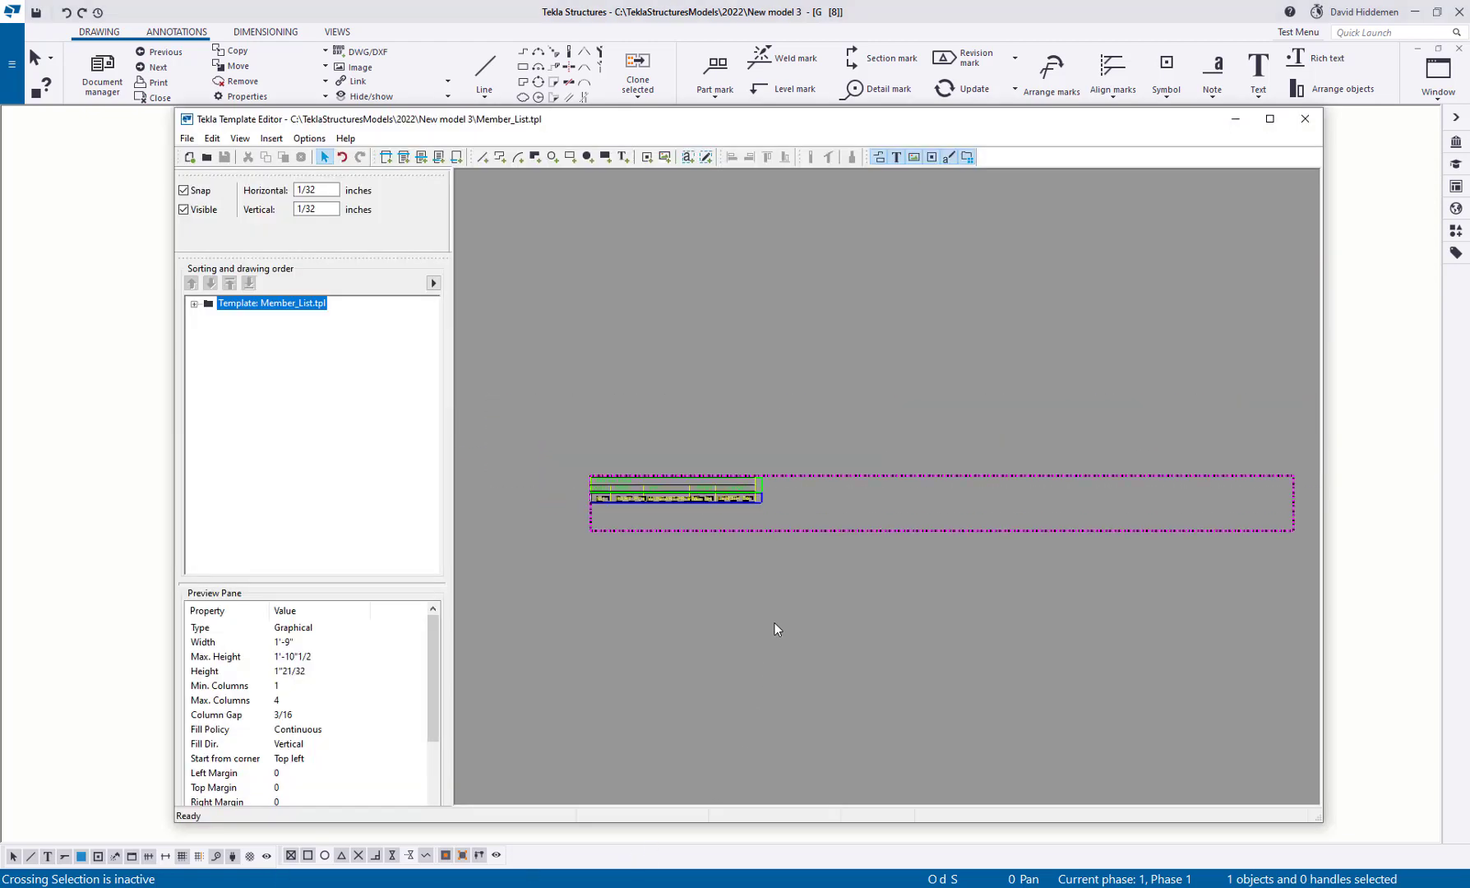
{"action": "double_click", "coordinate": [875, 538]}
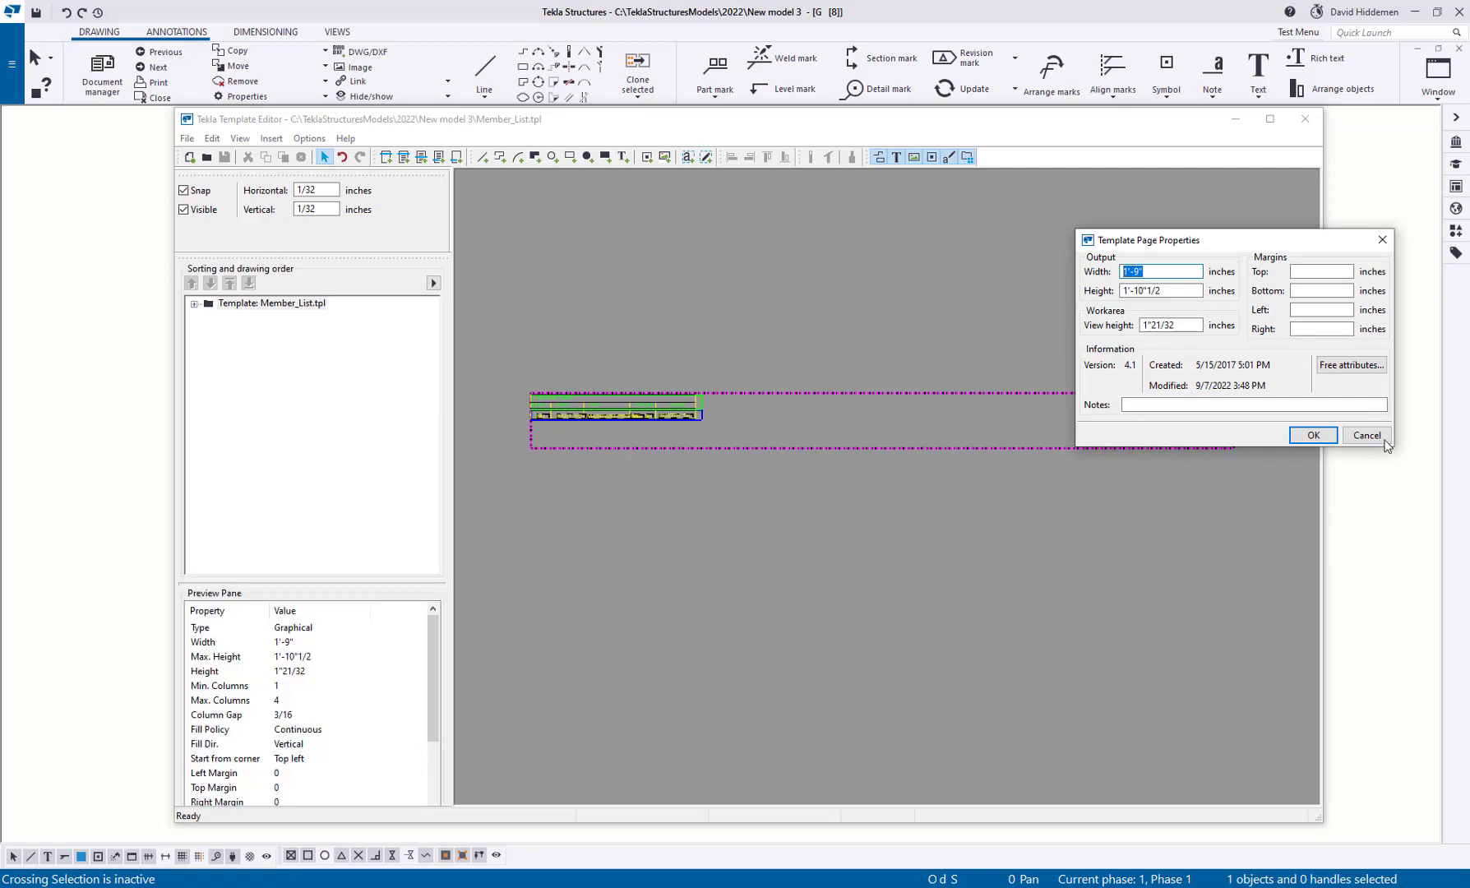
{"action": "left_click", "coordinate": [1366, 436]}
{"action": "scroll", "coordinate": [675, 423], "scroll_direction": "up", "scroll_amount": 3}
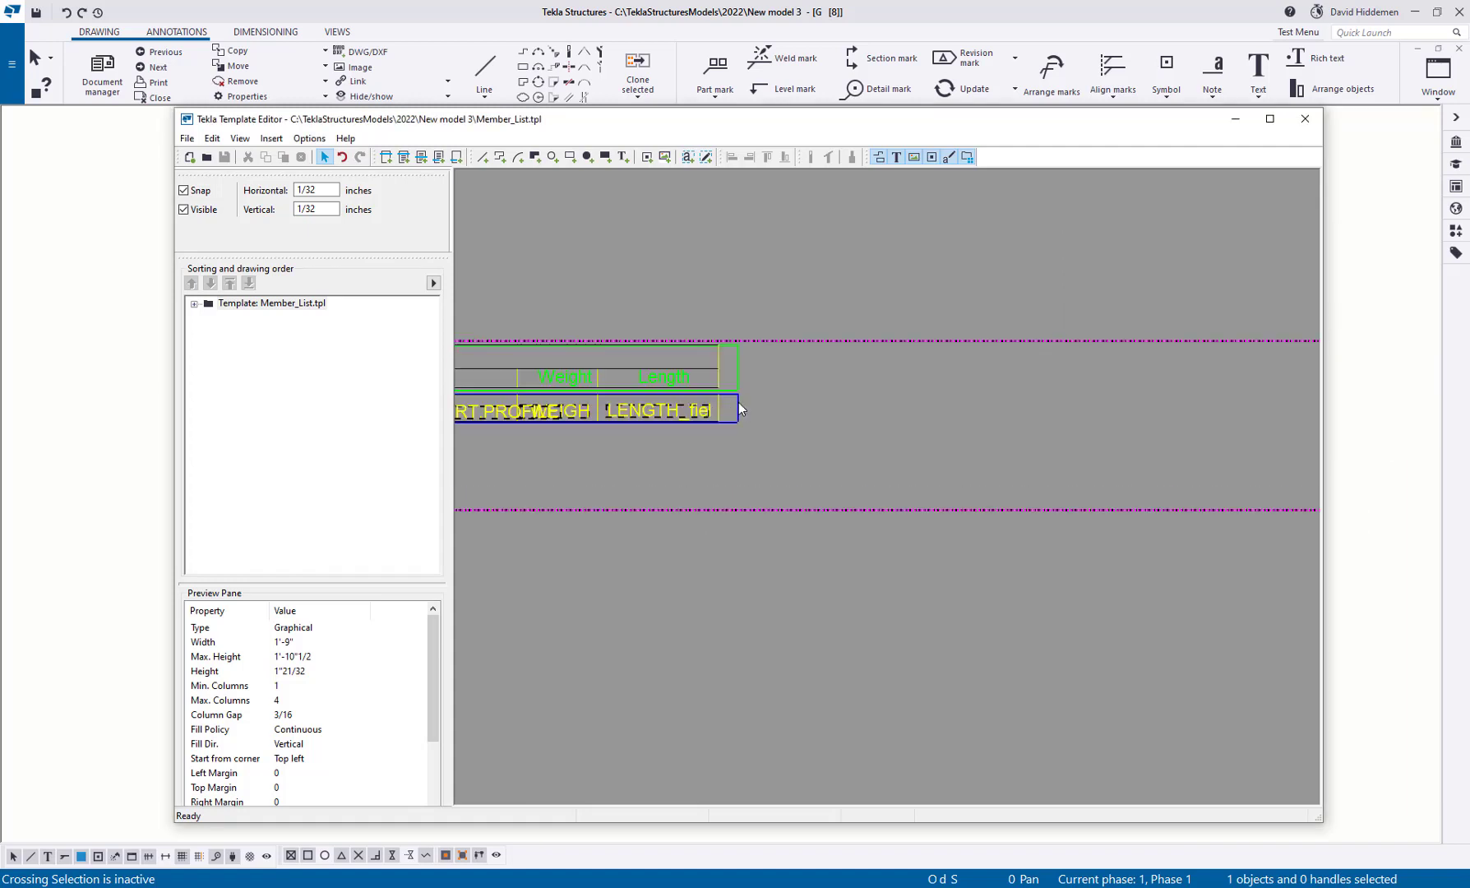
{"action": "double_click", "coordinate": [736, 410]}
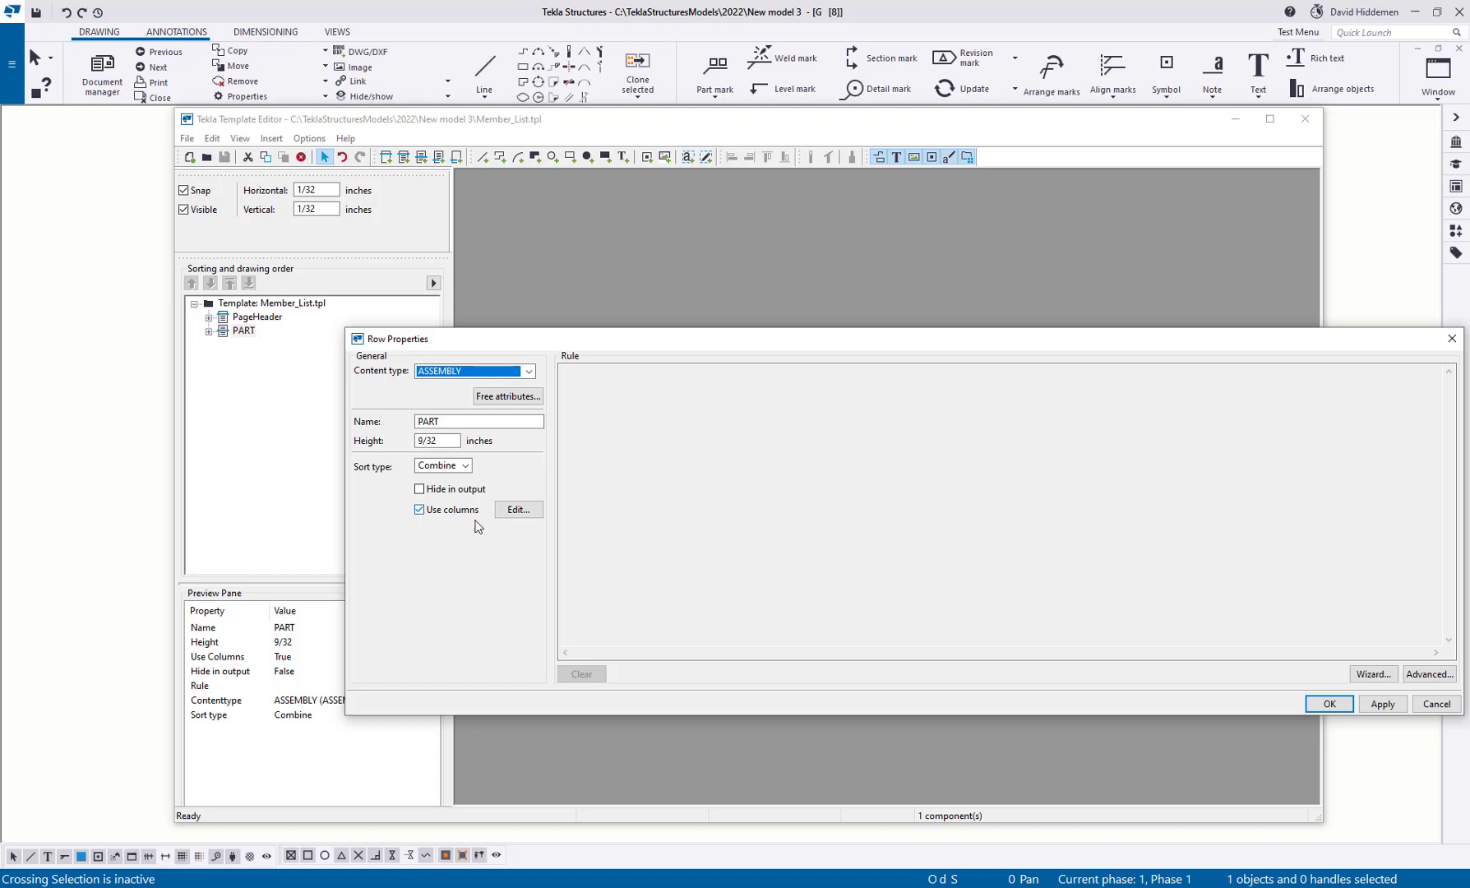
{"action": "left_click", "coordinate": [518, 509]}
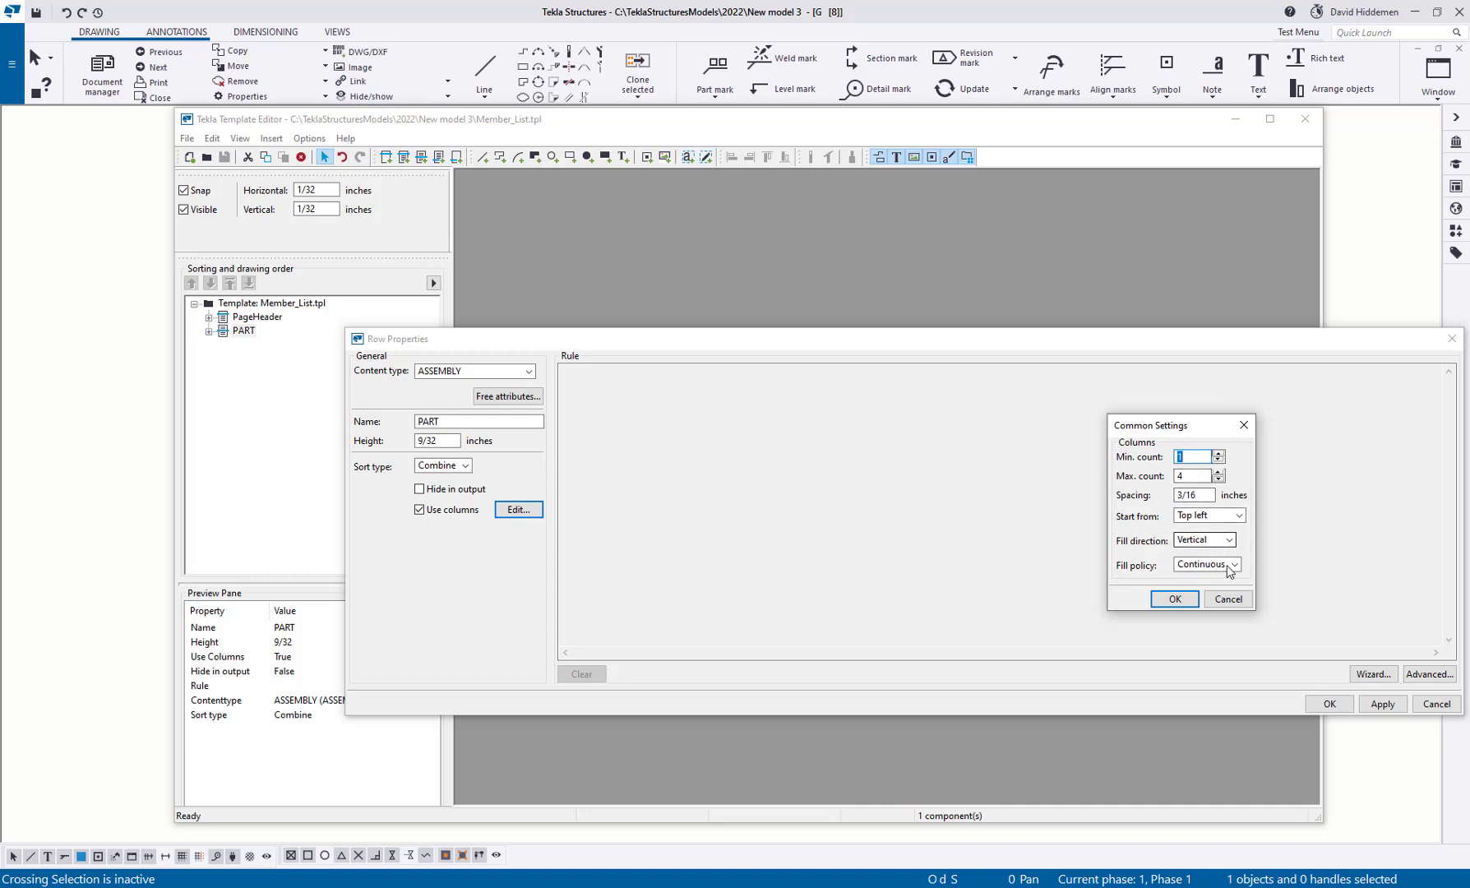
{"action": "left_click", "coordinate": [1173, 600]}
{"action": "left_click", "coordinate": [1383, 703]}
{"action": "left_click", "coordinate": [1329, 704]}
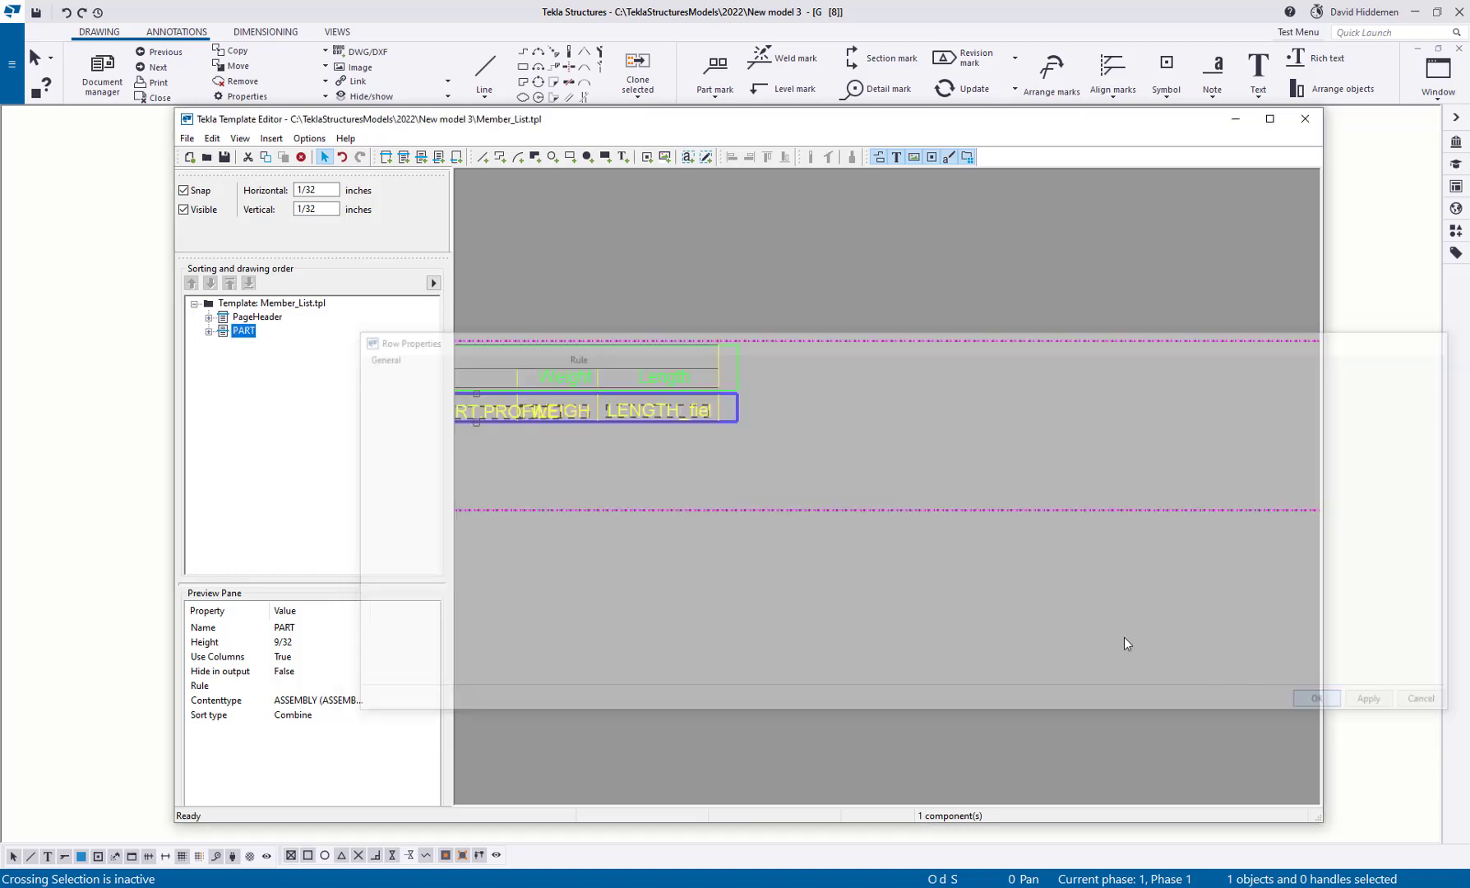
{"action": "scroll", "coordinate": [865, 374], "scroll_direction": "down", "scroll_amount": 3}
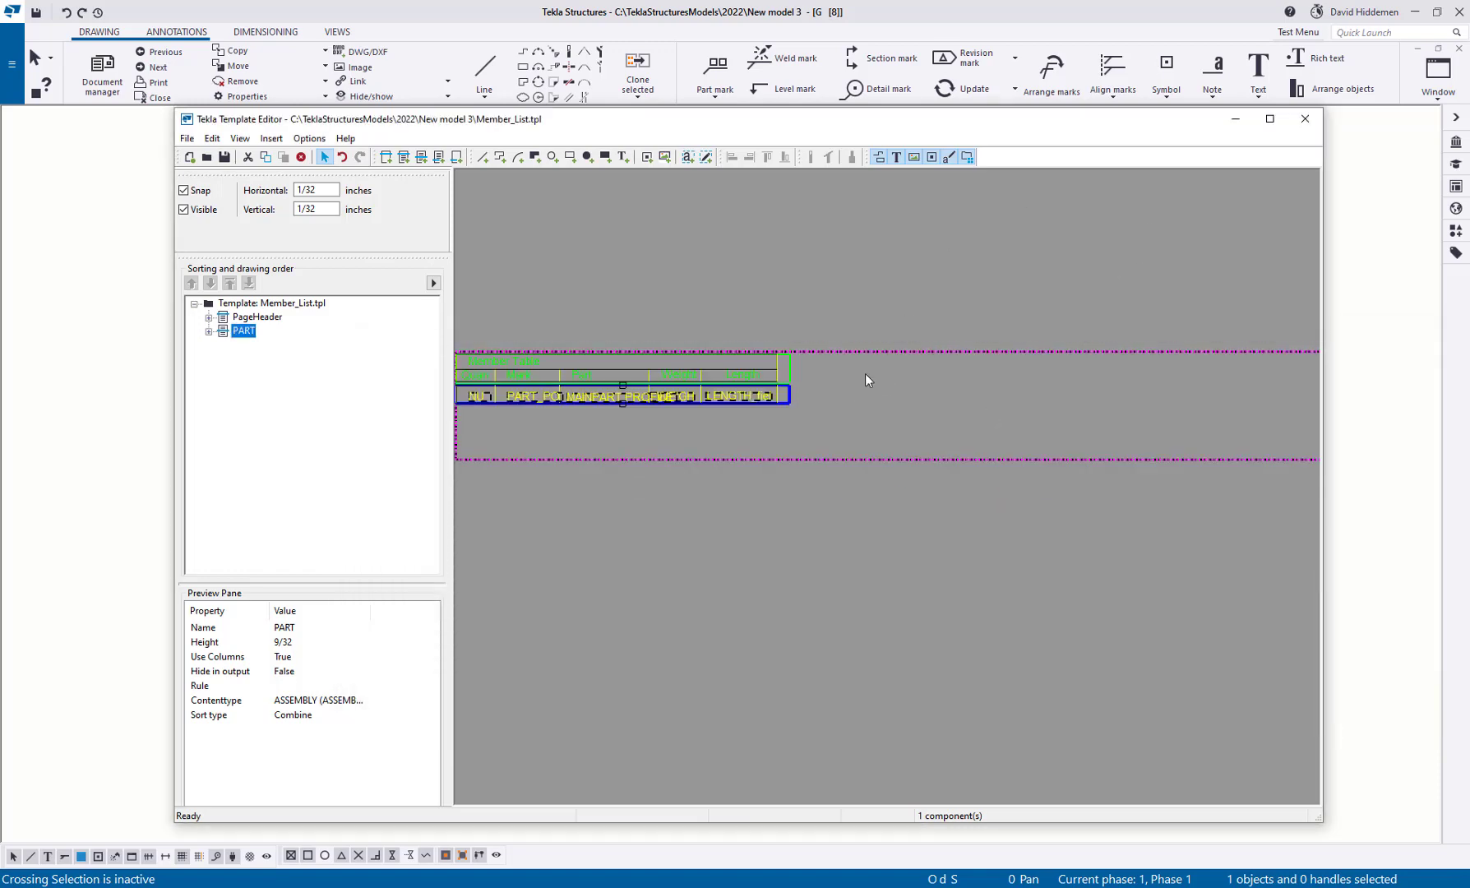
{"action": "left_click", "coordinate": [224, 157]}
{"action": "left_click", "coordinate": [111, 298]}
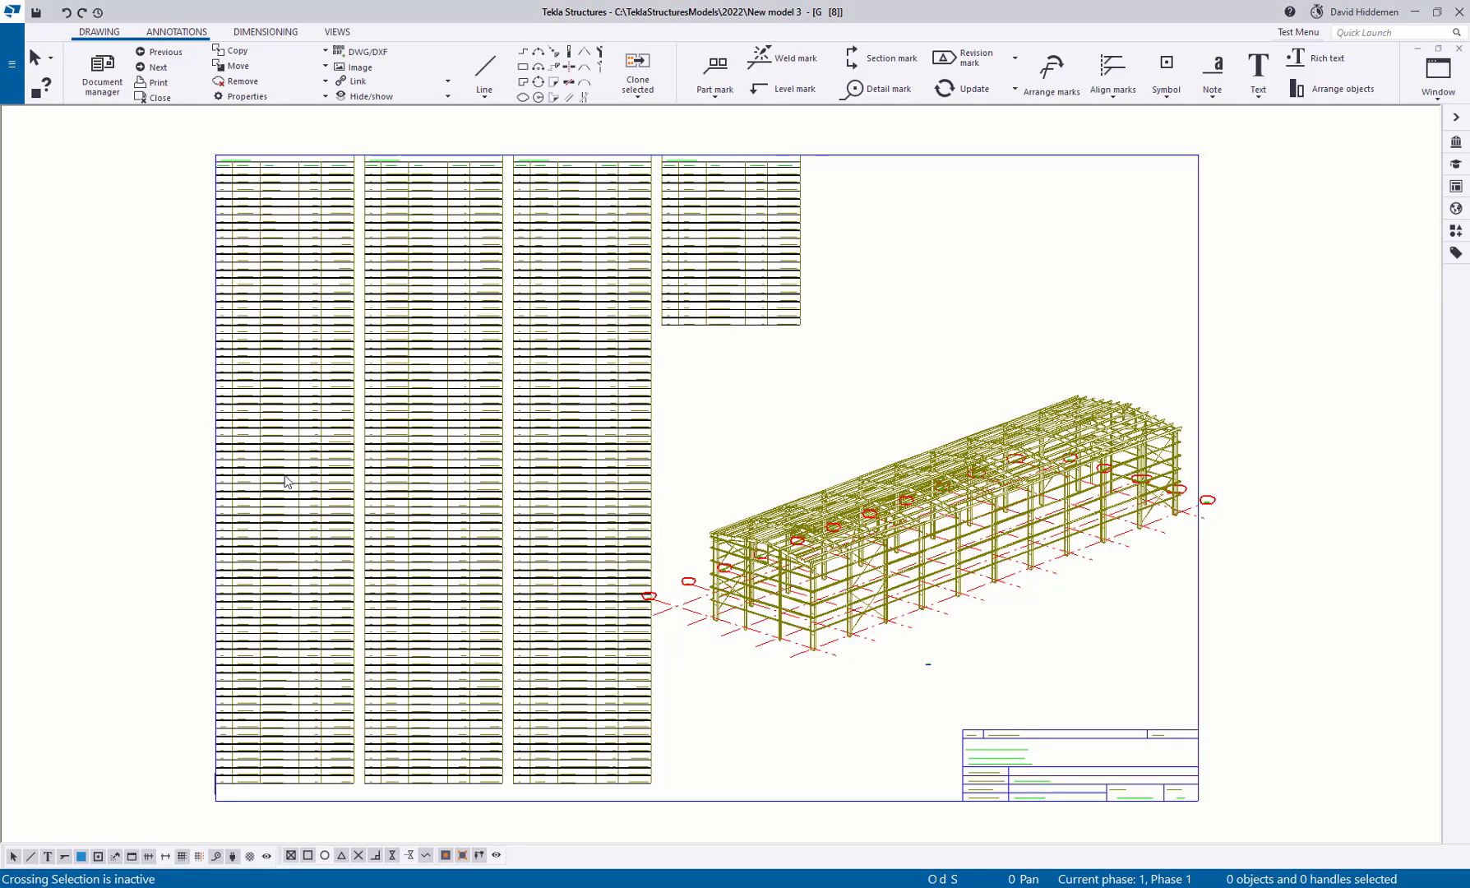
{"action": "scroll", "coordinate": [486, 421], "scroll_direction": "down", "scroll_amount": 1}
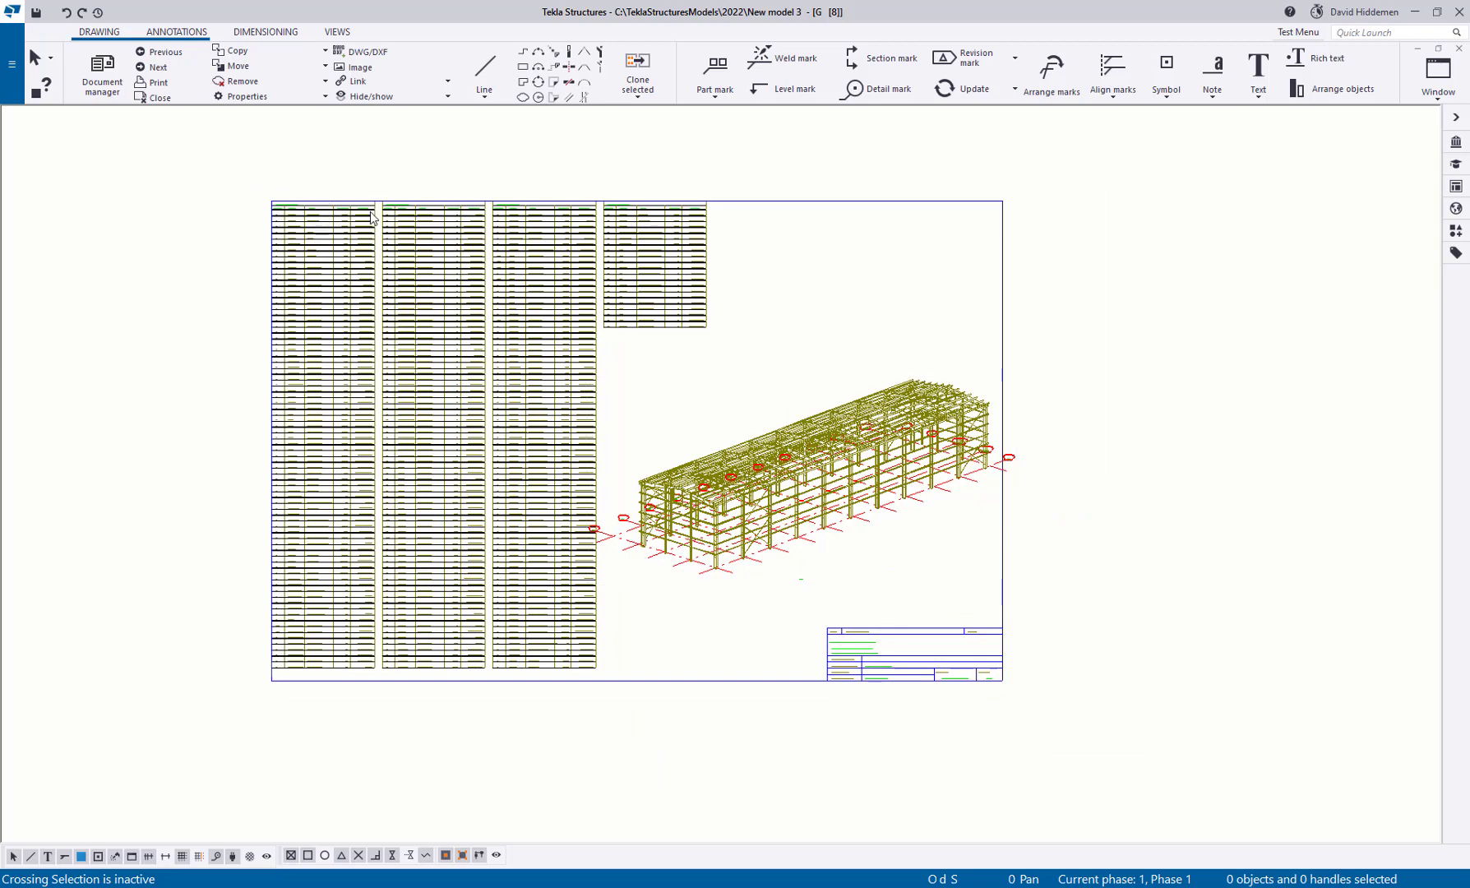